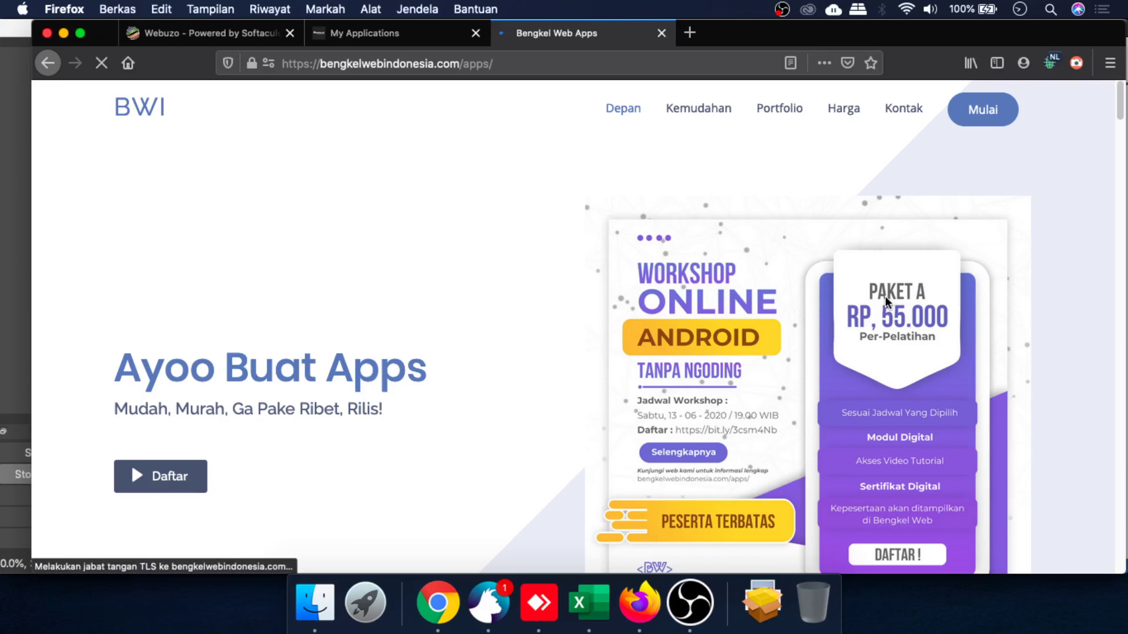
# Open the order page from the Bengkel Web Apps landing page and review its customer fields, package options and payment confirmation section
pyautogui.scroll(-1, 911, 315)
pyautogui.scroll(-1, 1003, 361)
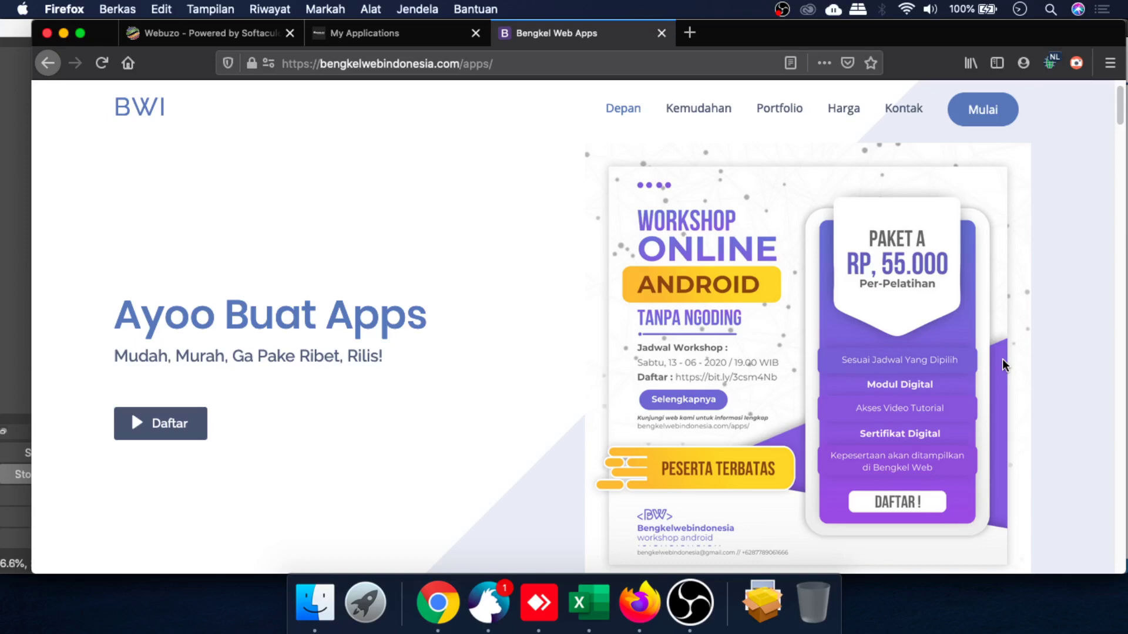
pyautogui.click(402, 64)
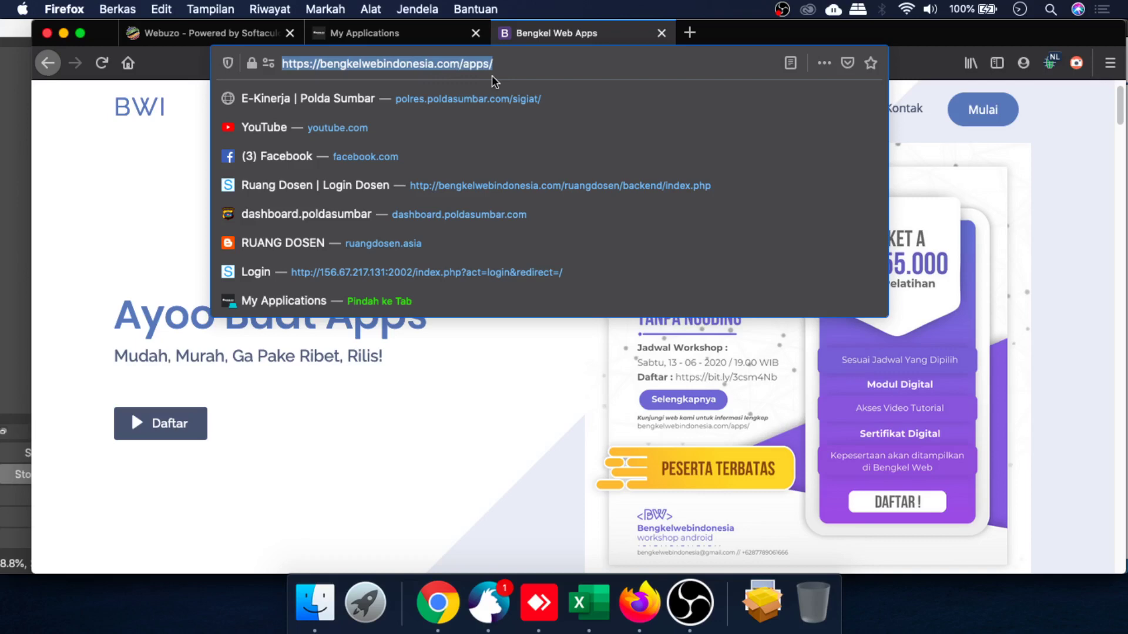
pyautogui.click(1108, 208)
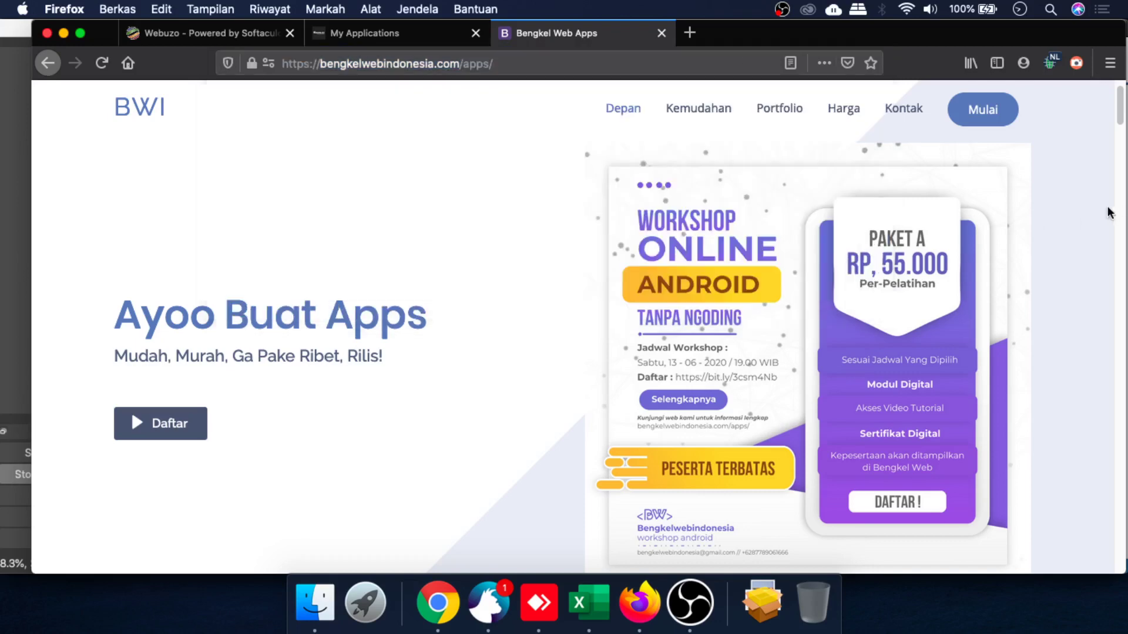
pyautogui.click(979, 119)
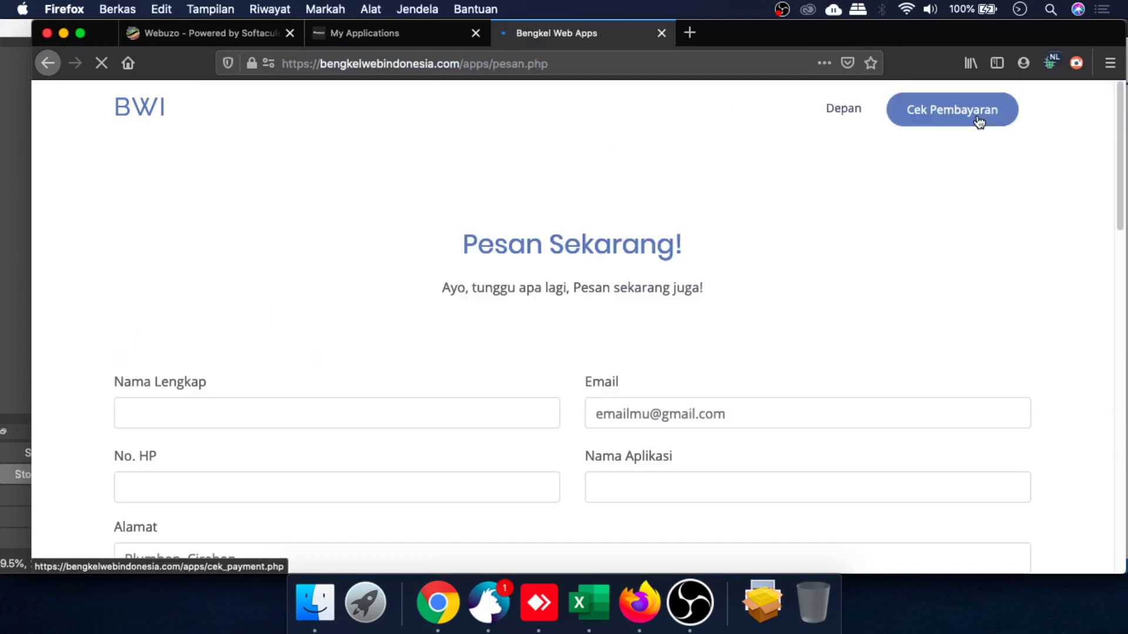
pyautogui.scroll(-10, 794, 290)
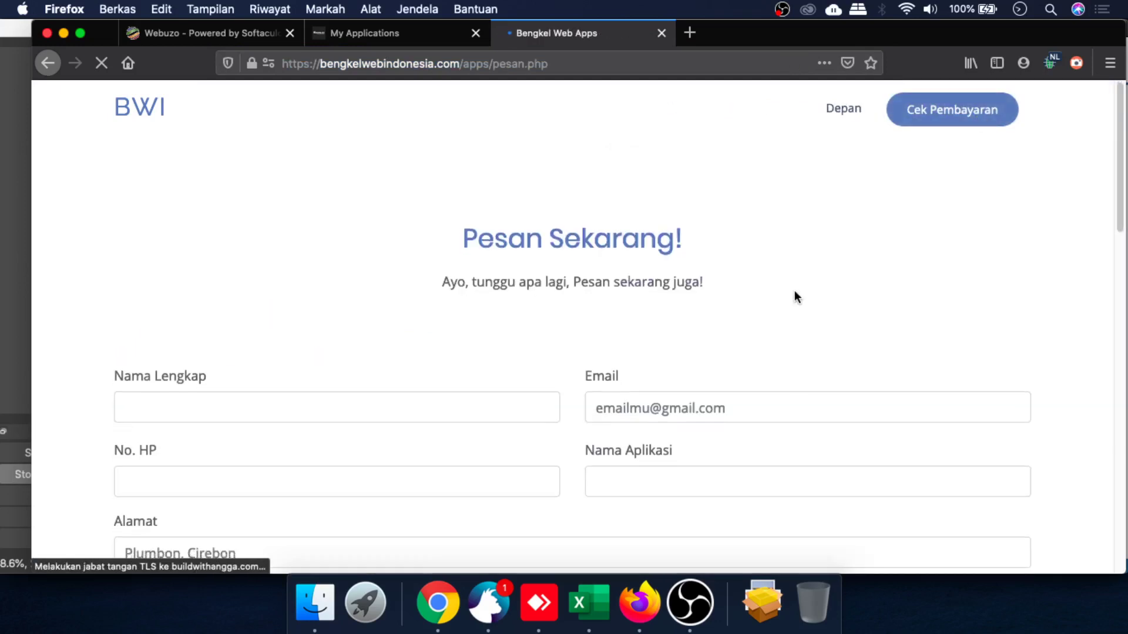
pyautogui.scroll(5, 558, 324)
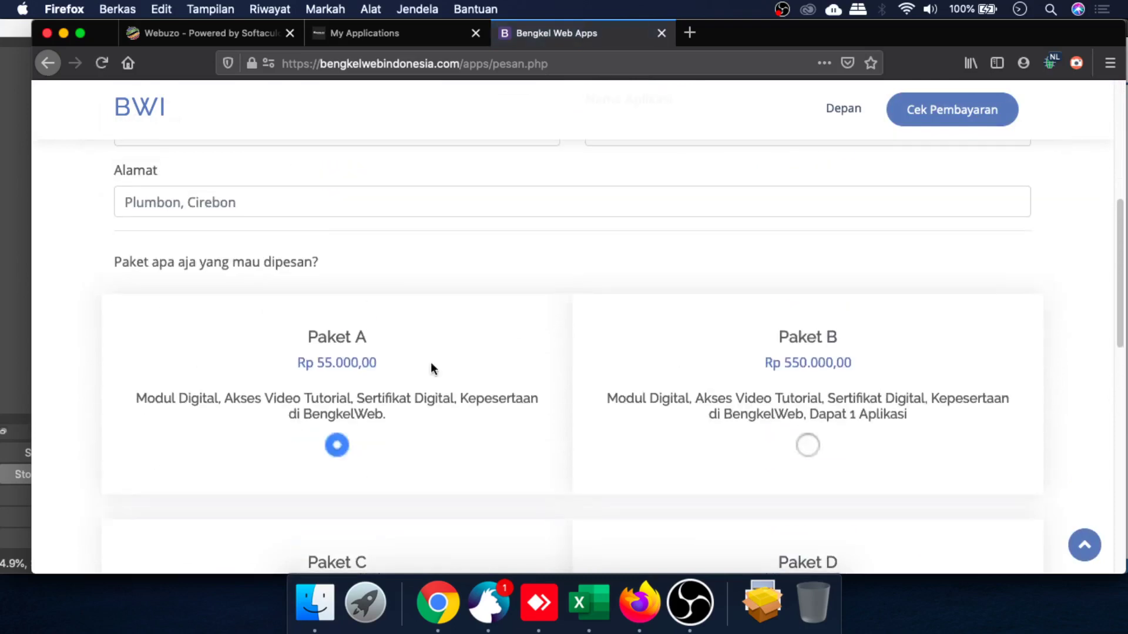
pyautogui.scroll(-7, 470, 408)
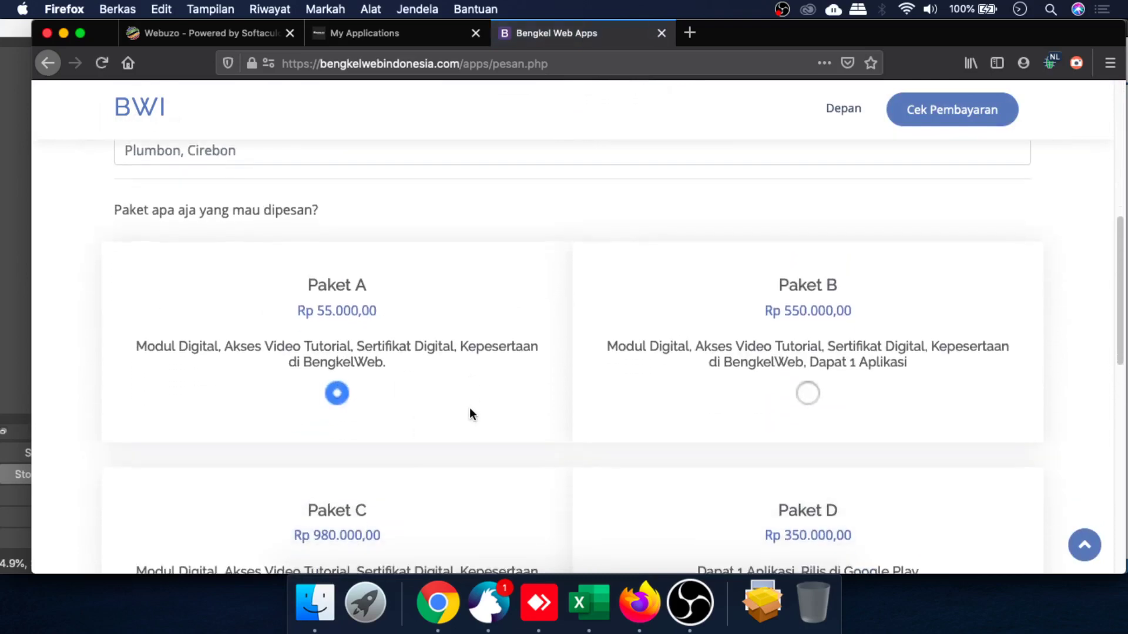
pyautogui.scroll(-5, 427, 389)
pyautogui.scroll(11, 454, 390)
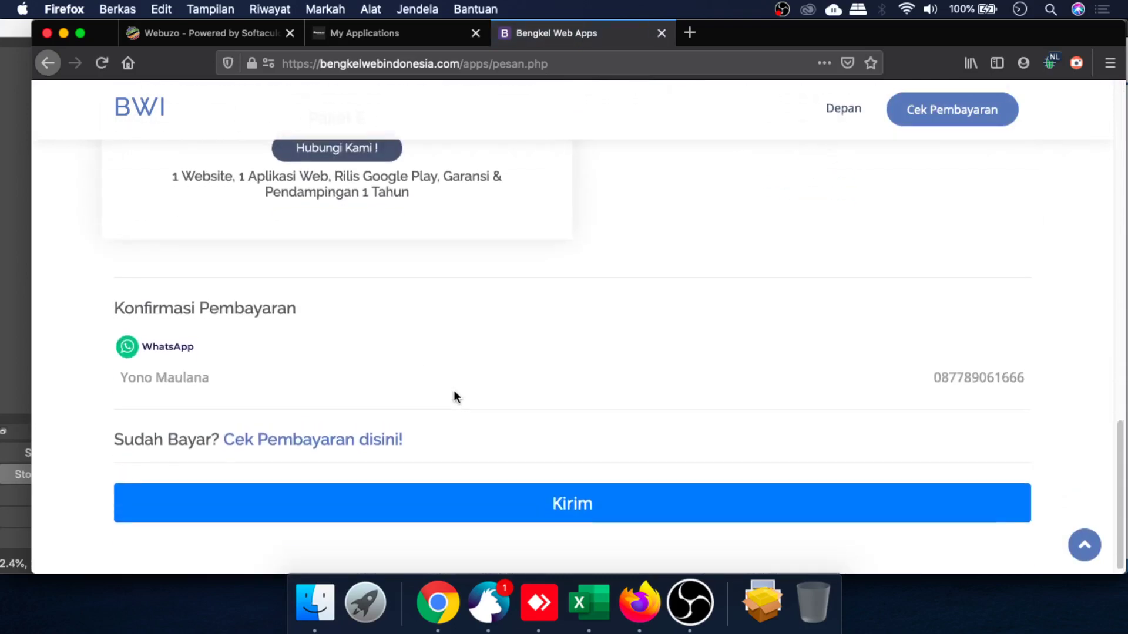
pyautogui.scroll(4, 562, 419)
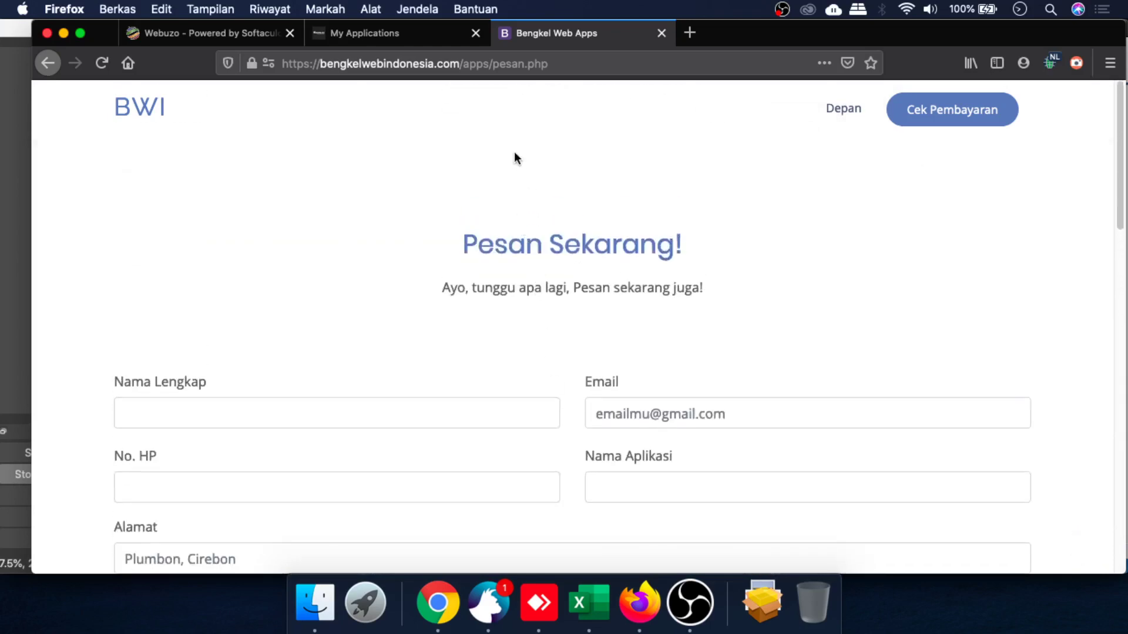
# Open the White Label settings on the Androjex site and enable White-Label
pyautogui.click(401, 36)
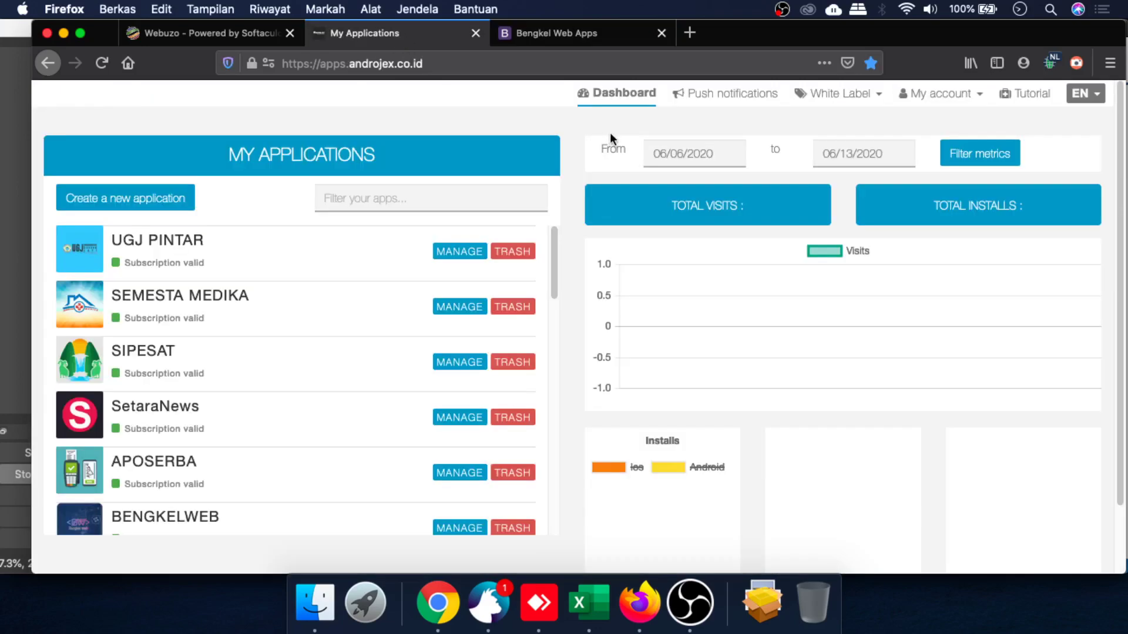
pyautogui.click(846, 94)
pyautogui.click(797, 122)
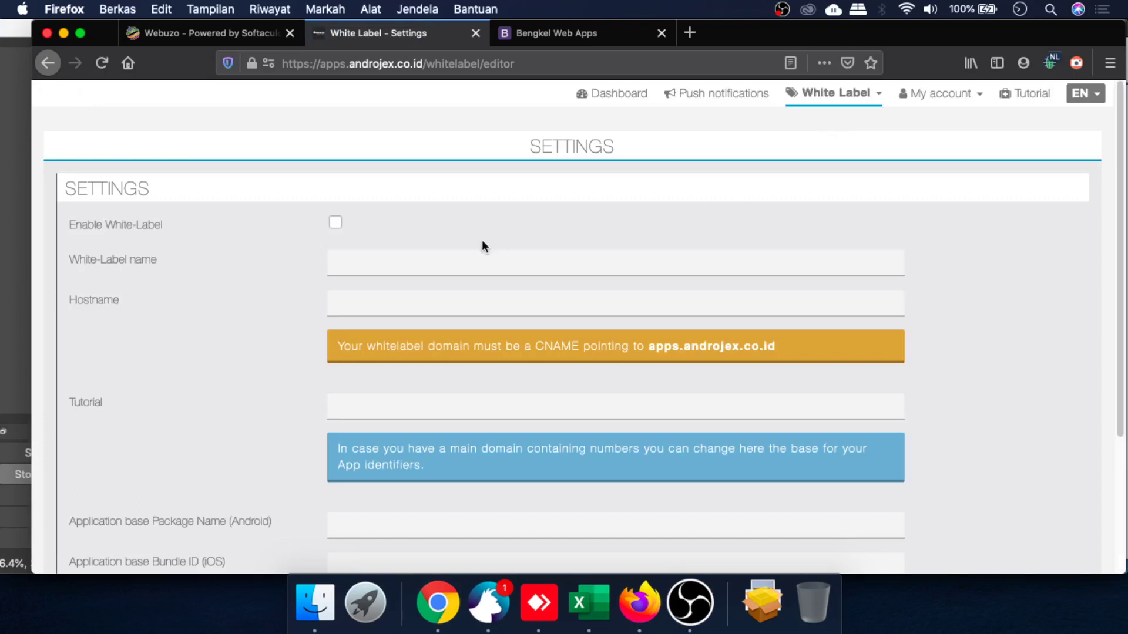
pyautogui.click(335, 224)
# Examine the White-Label name and Hostname fields and the privacy settings on the White Label settings page
pyautogui.scroll(-7, 900, 278)
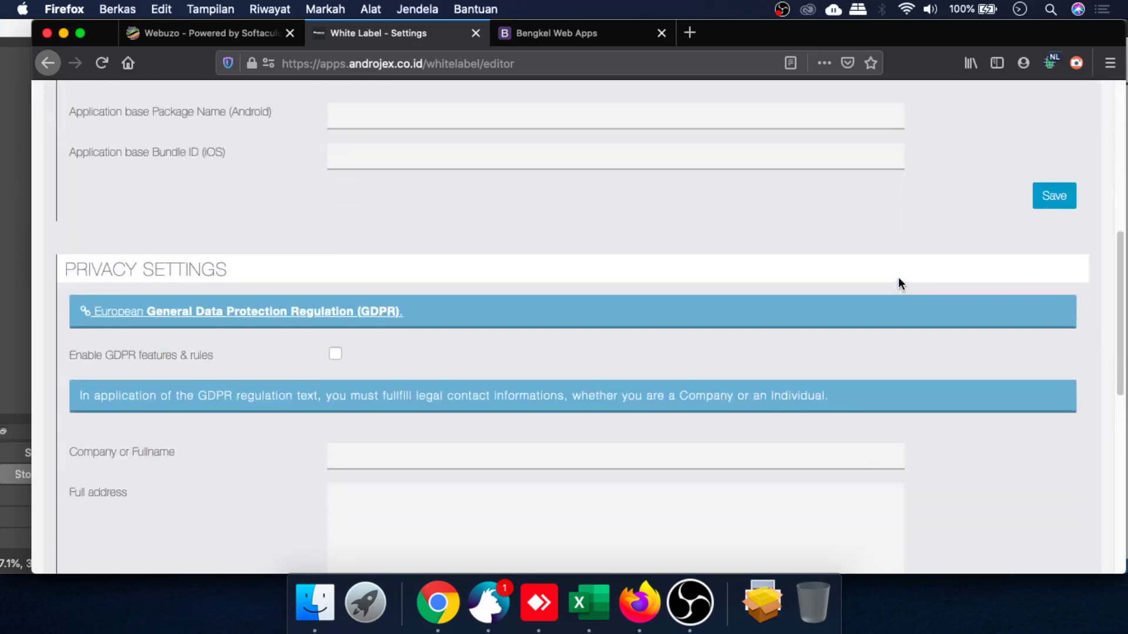
pyautogui.scroll(6, 897, 277)
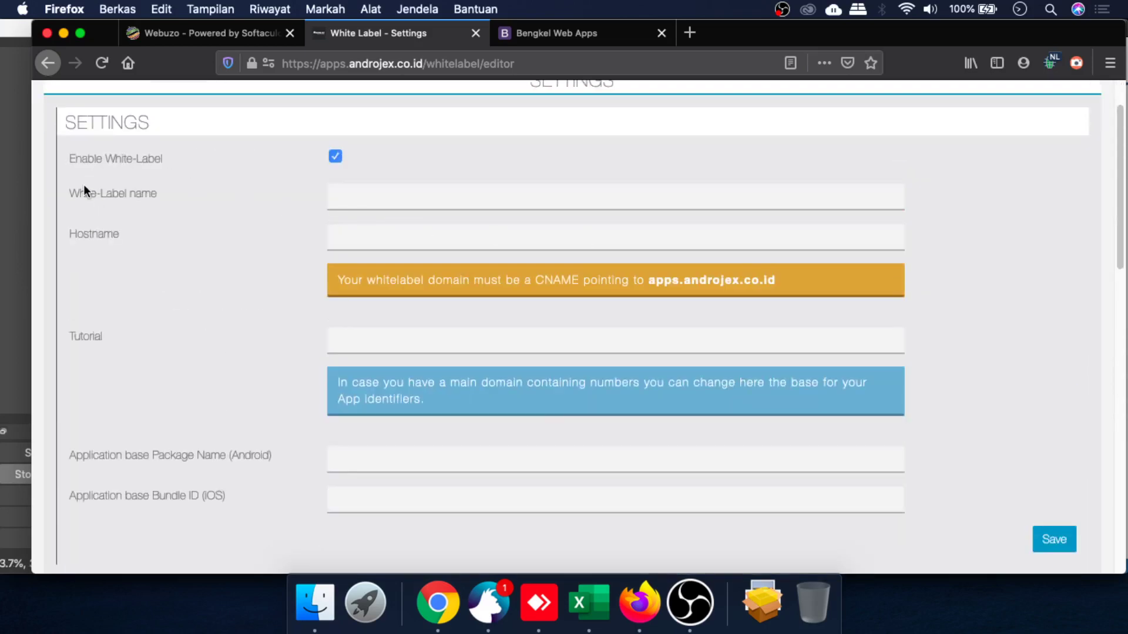
pyautogui.moveTo(78, 194); pyautogui.dragTo(474, 256)
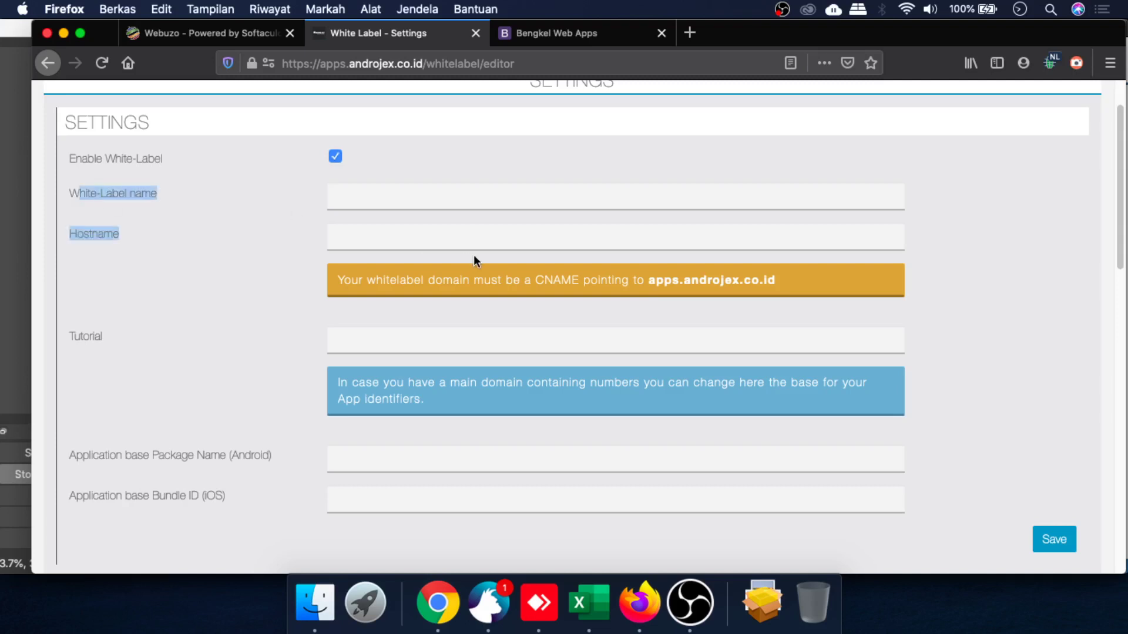
pyautogui.click(183, 337)
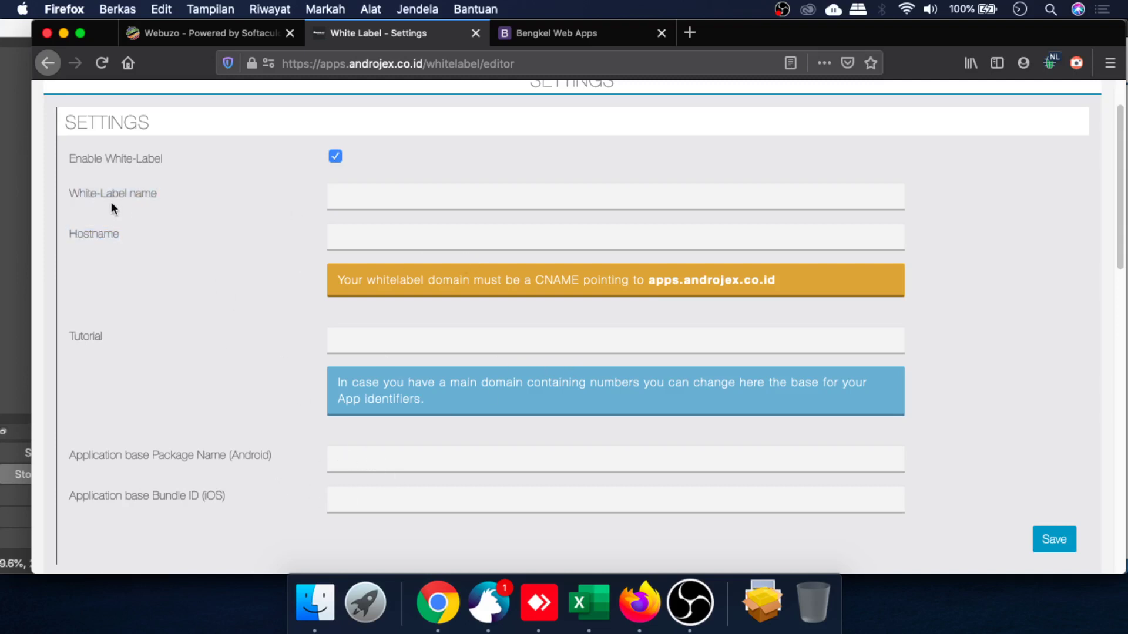
pyautogui.moveTo(76, 195); pyautogui.dragTo(464, 217)
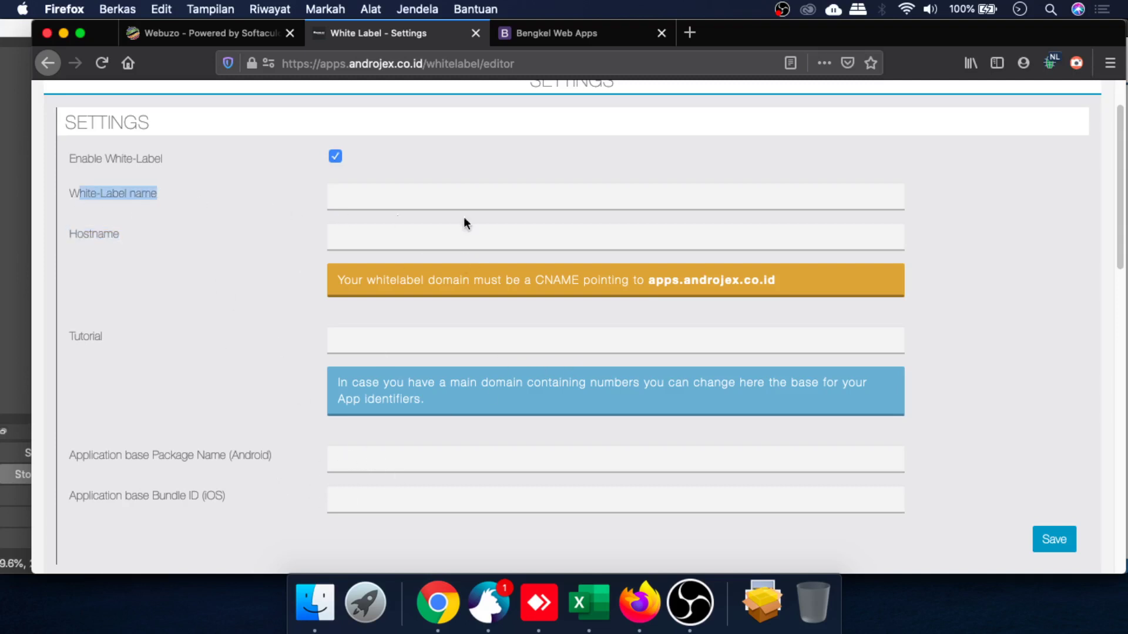
pyautogui.doubleClick(70, 235)
pyautogui.moveTo(69, 194); pyautogui.dragTo(158, 194)
pyautogui.doubleClick(70, 233)
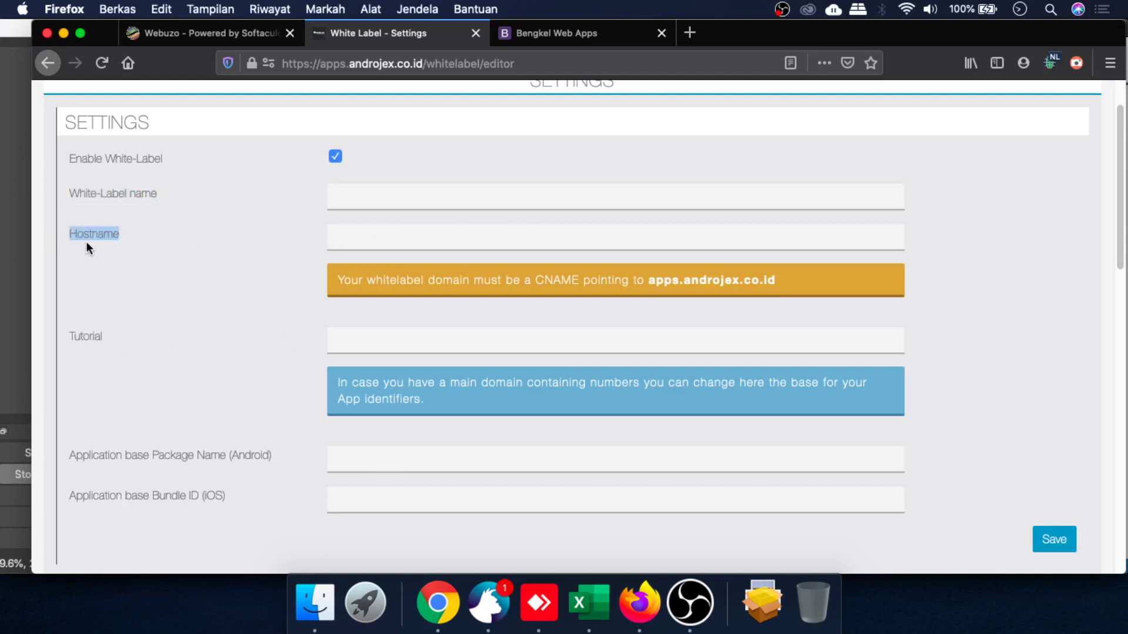
pyautogui.scroll(-2, 495, 259)
pyautogui.scroll(3, 496, 260)
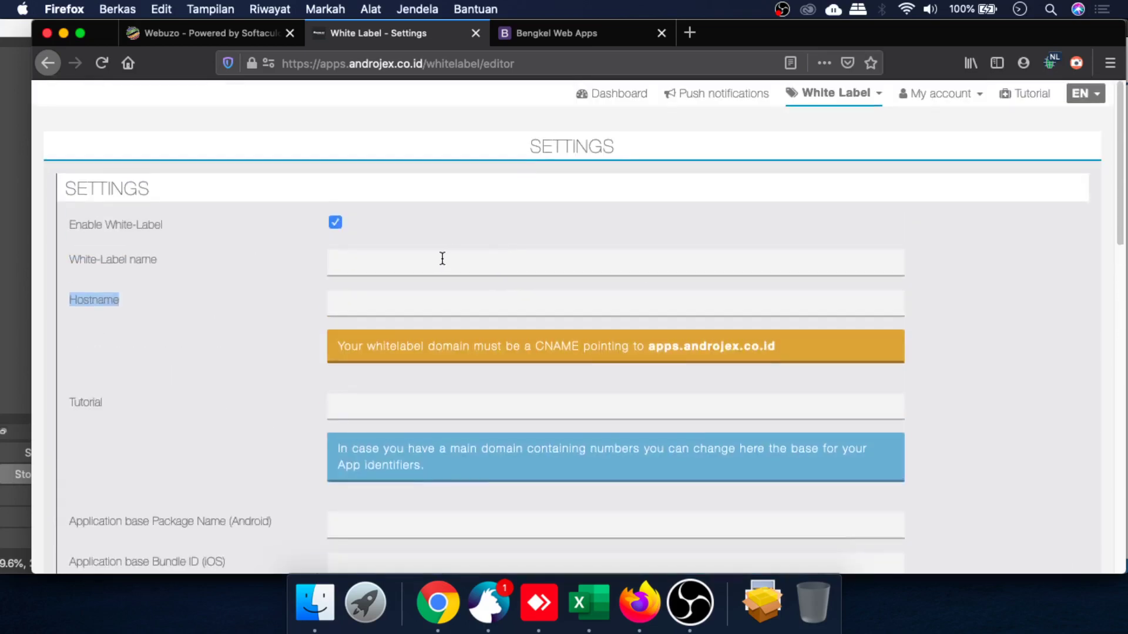
pyautogui.scroll(-3, 442, 258)
pyautogui.scroll(-5, 443, 258)
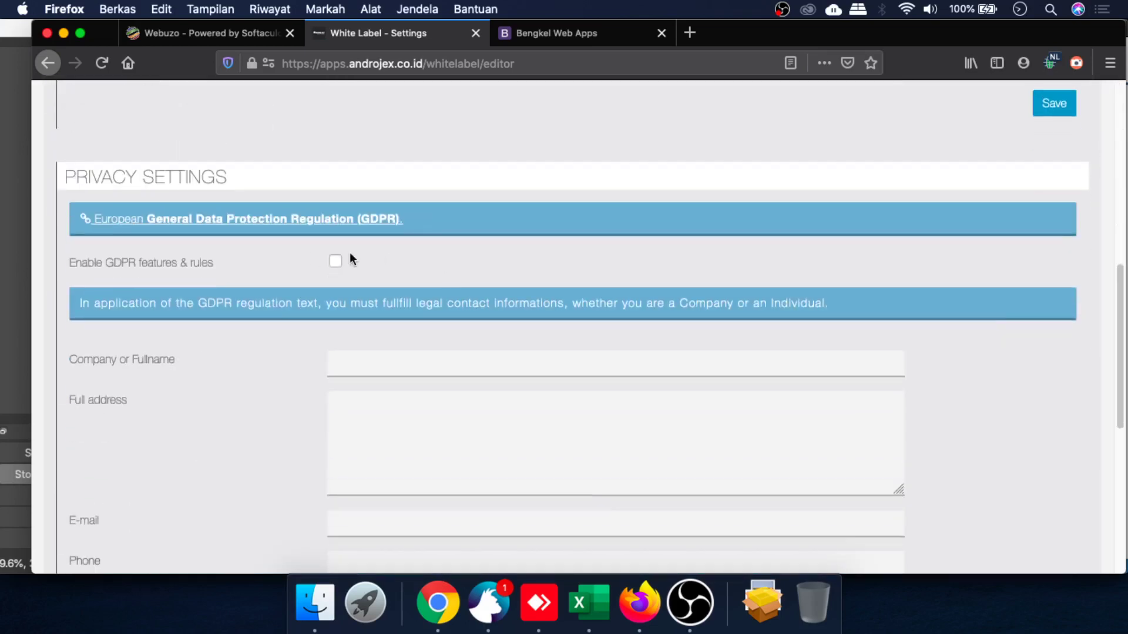
# Enable custom SMTP in the sender name and e-mail section of the White Label settings
pyautogui.scroll(-4, 417, 318)
pyautogui.scroll(-3, 417, 318)
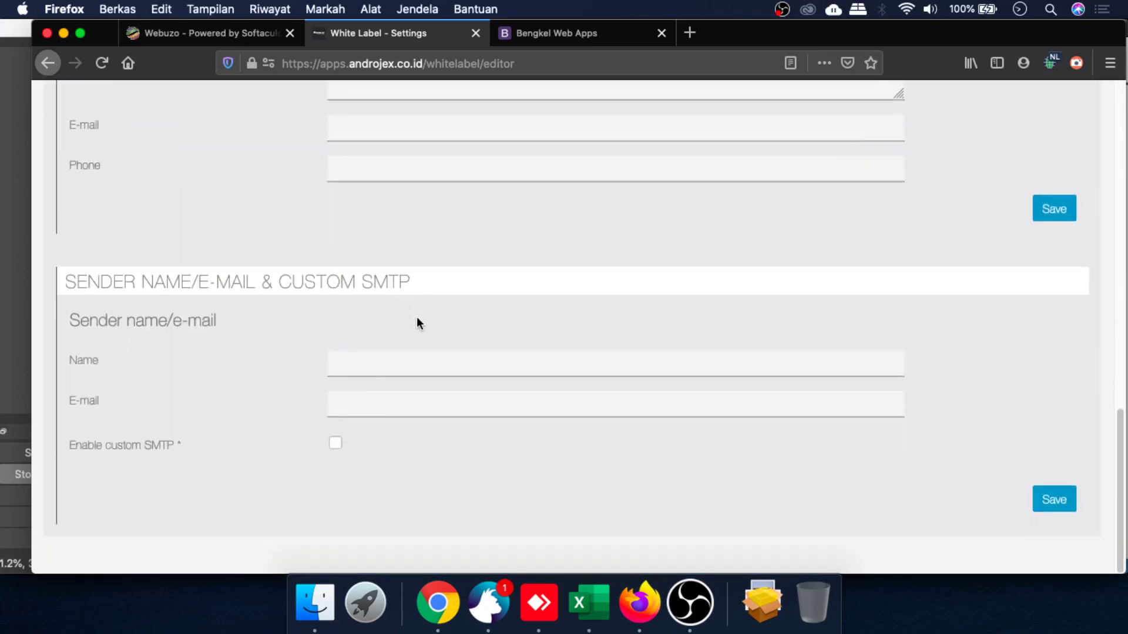
pyautogui.click(335, 444)
pyautogui.scroll(-5, 437, 417)
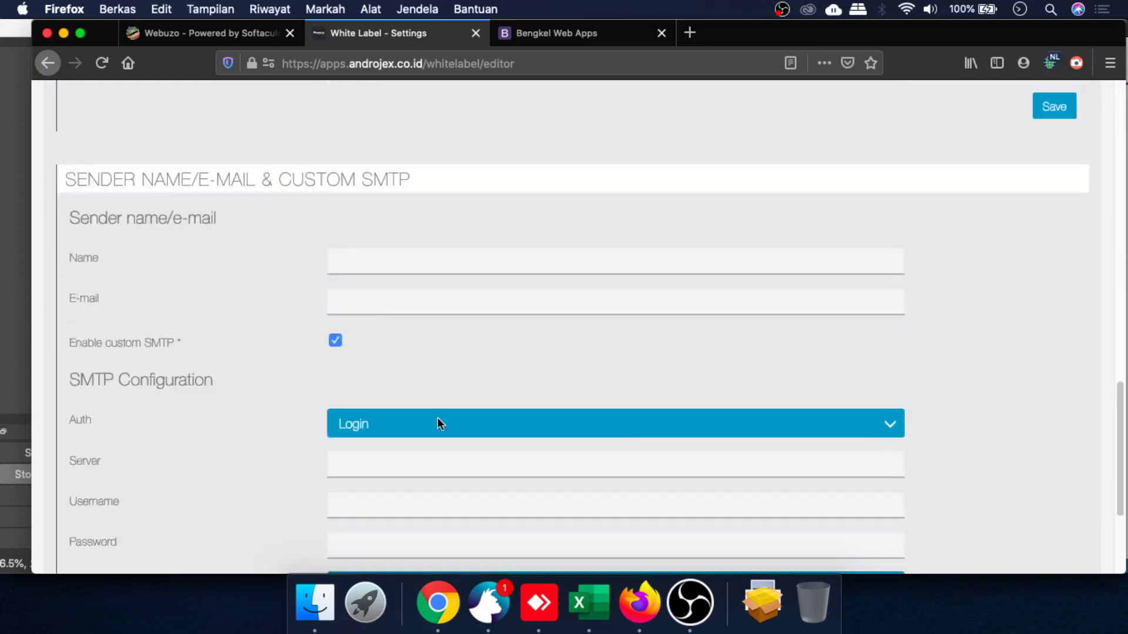
# Review the sender name and e-mail fields and the SMTP configuration fields for authentication, server, login, SSL and port
pyautogui.scroll(4, 411, 312)
pyautogui.scroll(-4, 413, 308)
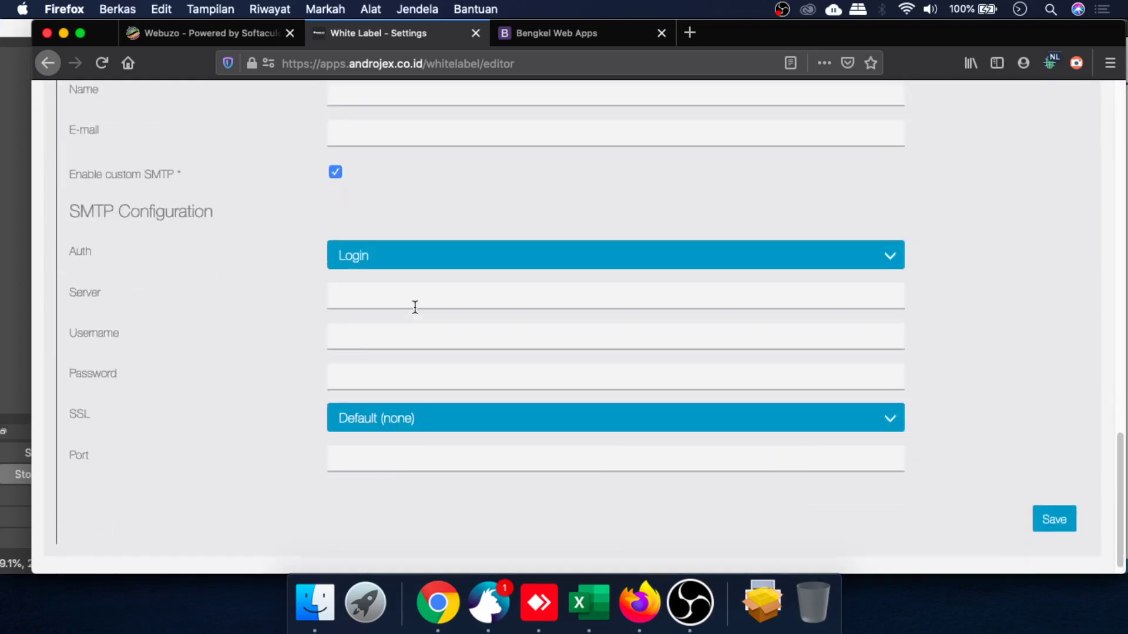
pyautogui.scroll(2, 414, 307)
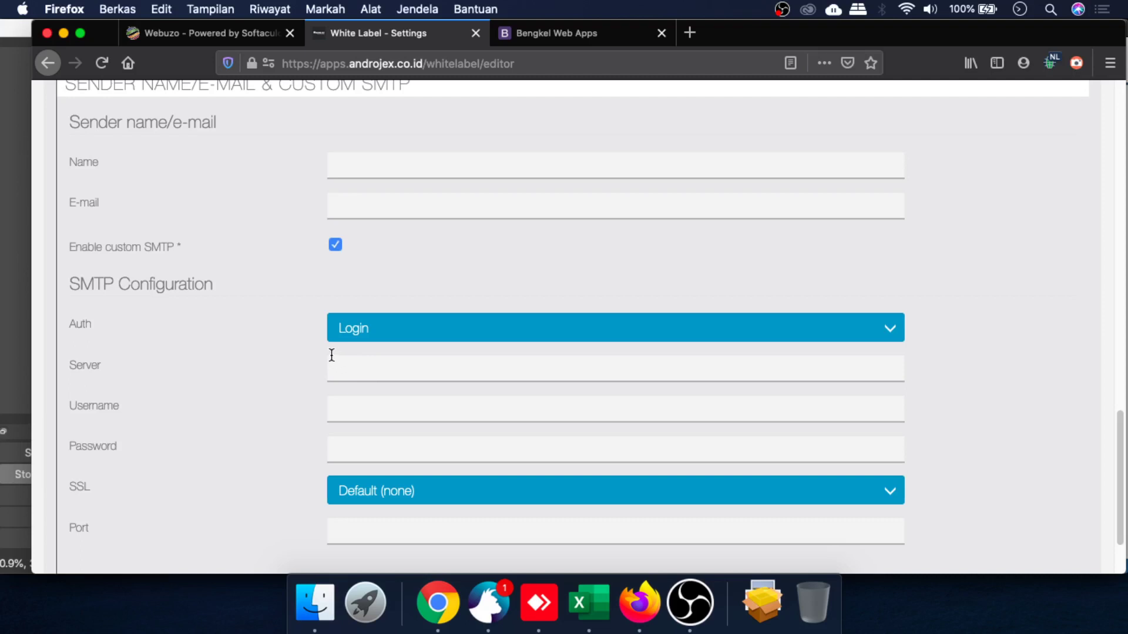
pyautogui.scroll(2, 331, 355)
pyautogui.scroll(-2, 331, 354)
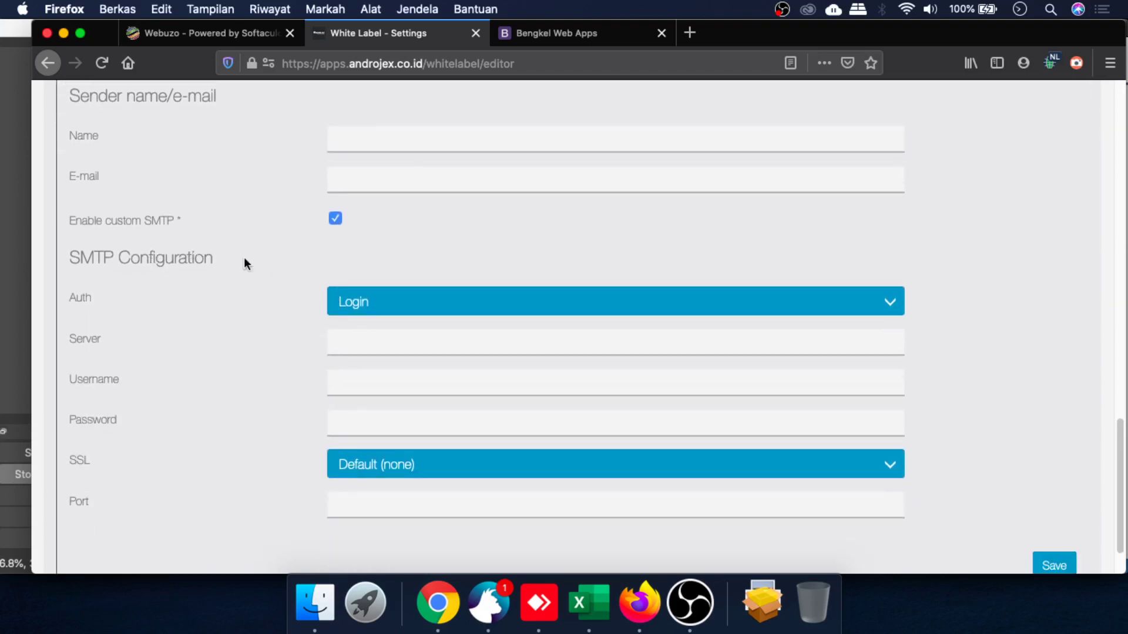
pyautogui.scroll(2, 914, 305)
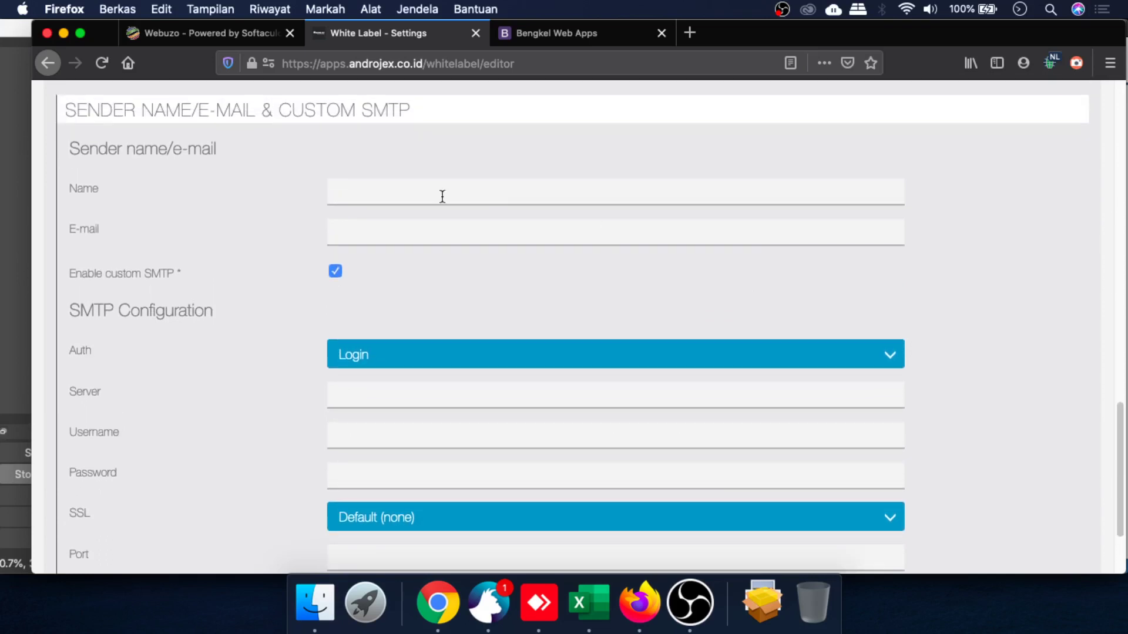
pyautogui.scroll(-1, 199, 407)
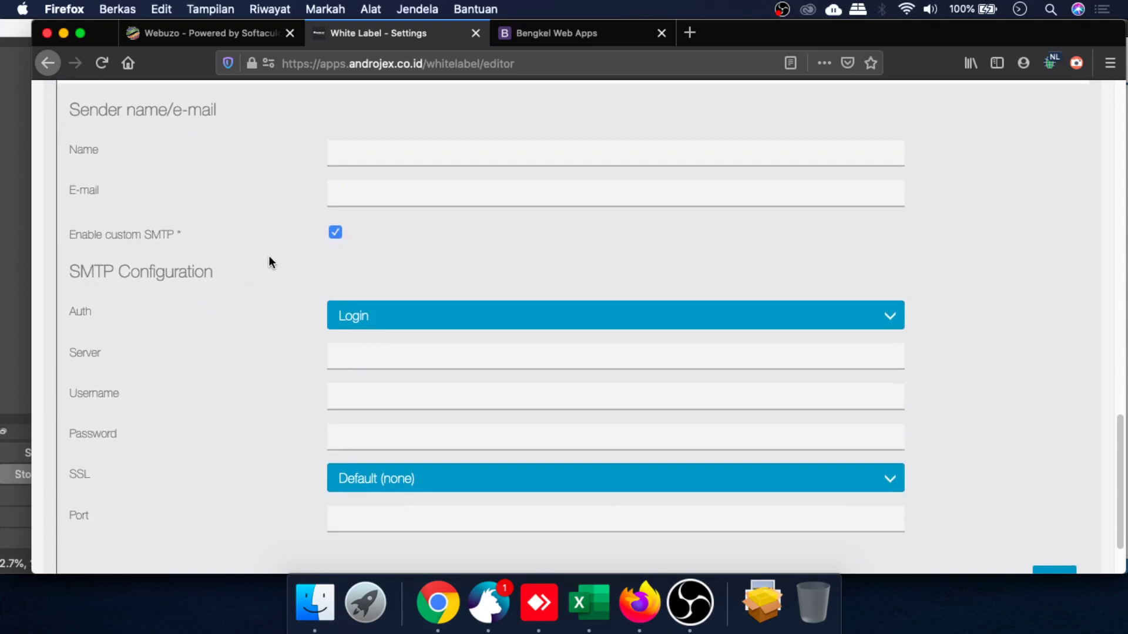
pyautogui.scroll(1, 269, 259)
pyautogui.scroll(-1, 267, 264)
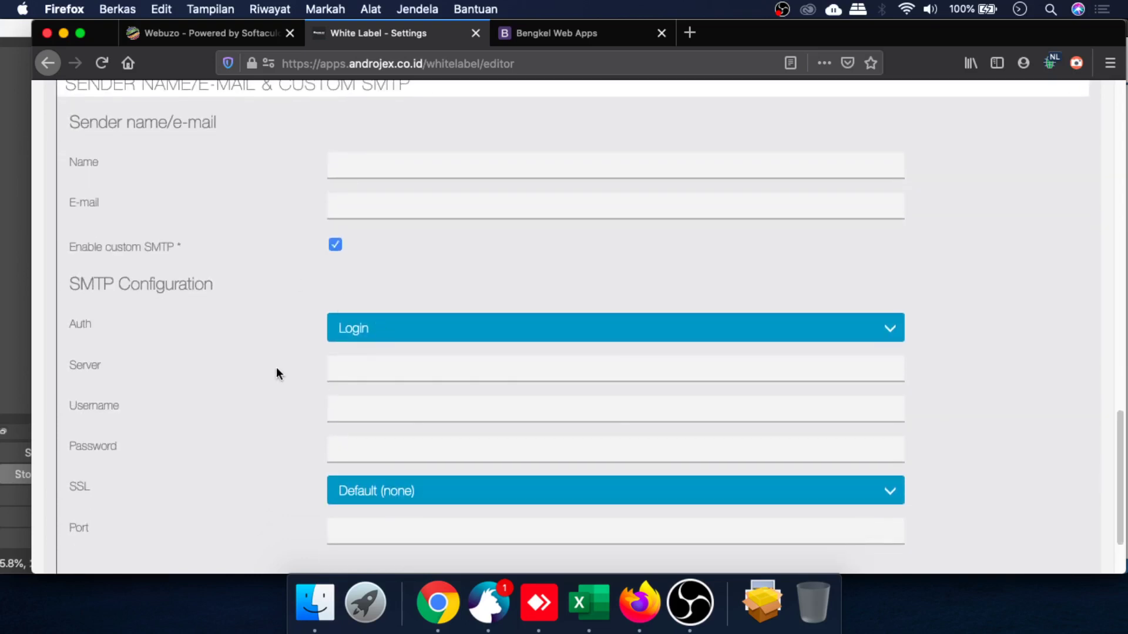
pyautogui.scroll(1, 276, 371)
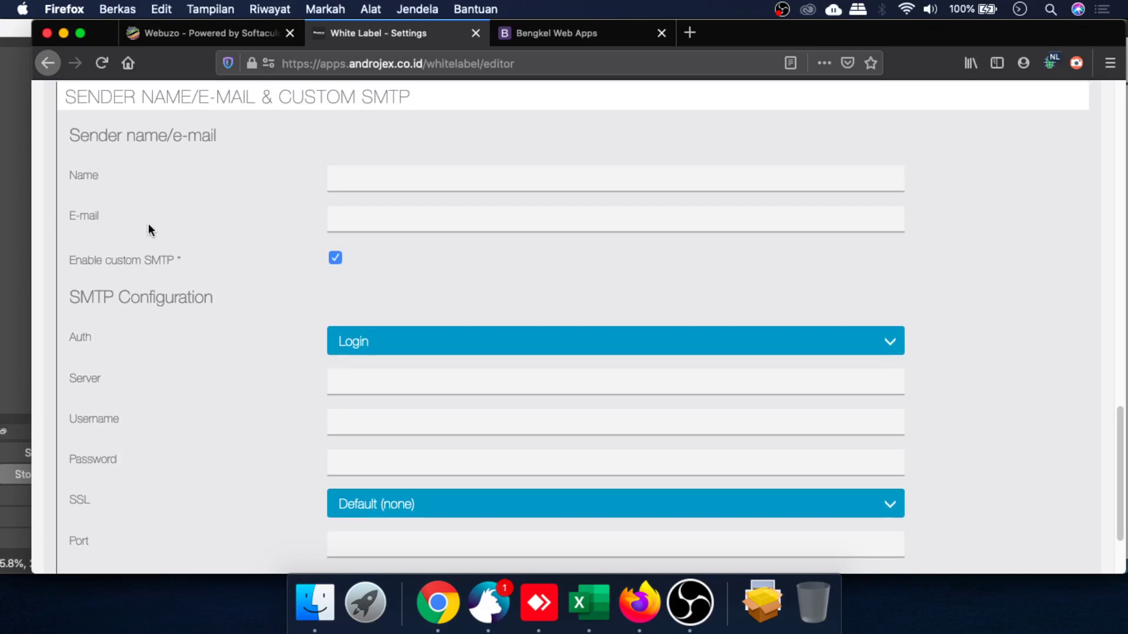
pyautogui.scroll(1, 212, 244)
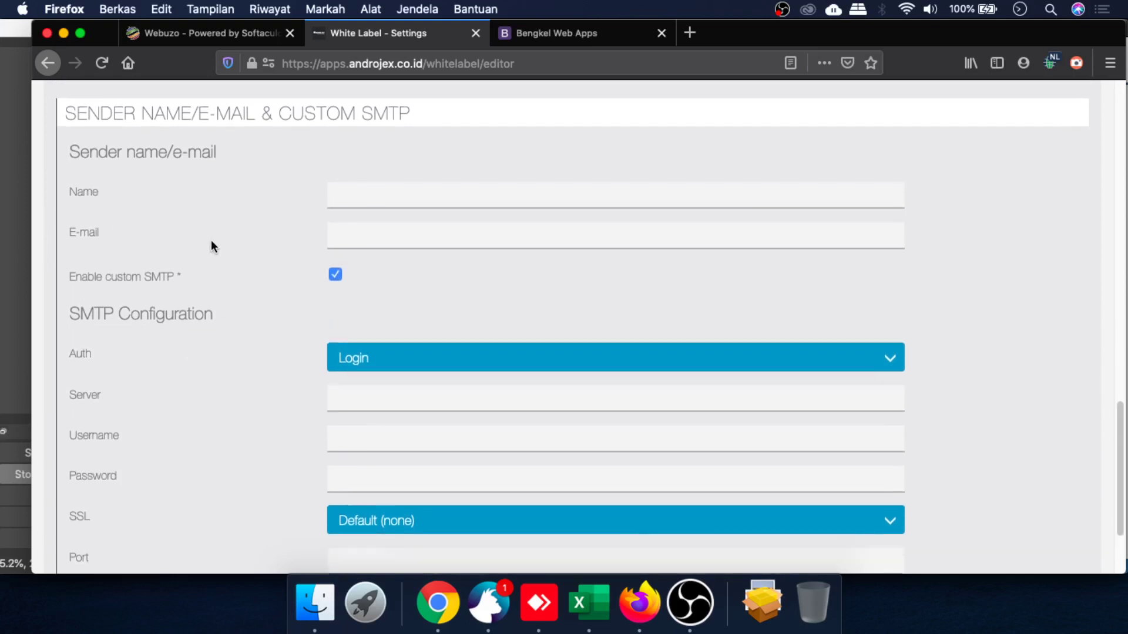
pyautogui.scroll(-1, 212, 246)
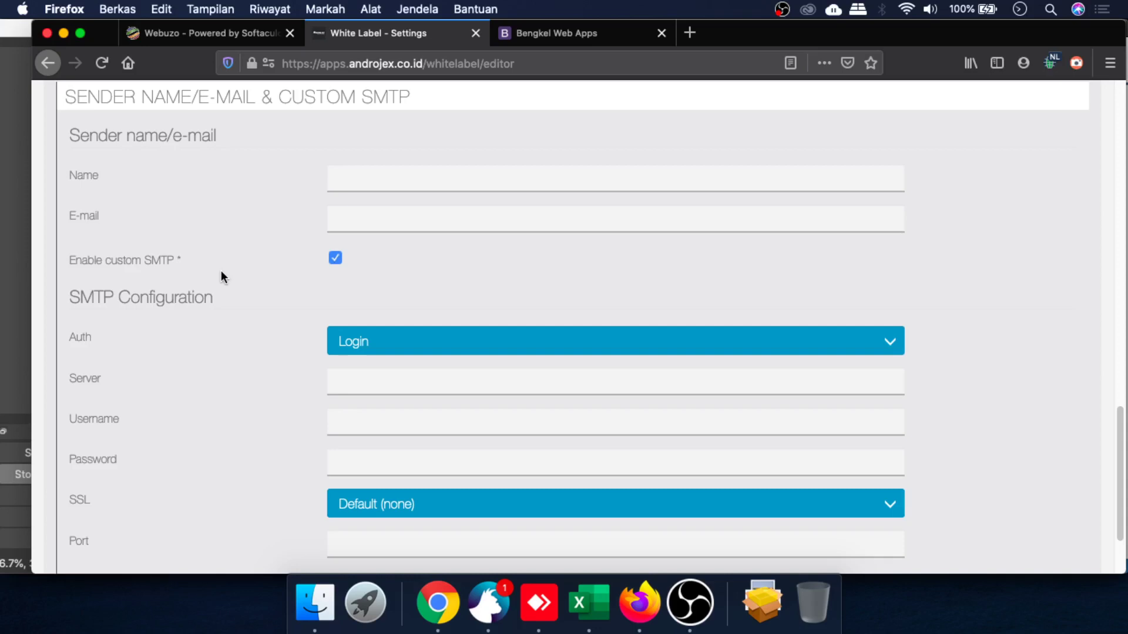
pyautogui.scroll(1, 221, 270)
pyautogui.scroll(-1, 221, 270)
# Review the main White Label settings, including the hostname CNAME requirement and the Android and iOS base identifiers
pyautogui.scroll(10, 312, 302)
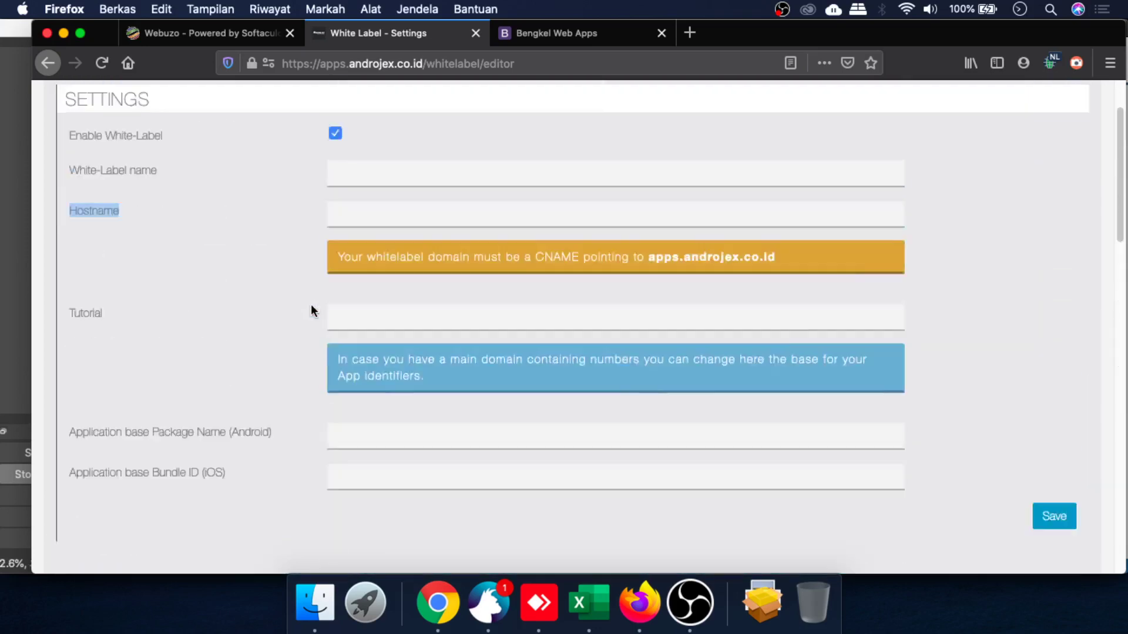
pyautogui.scroll(-3, 311, 292)
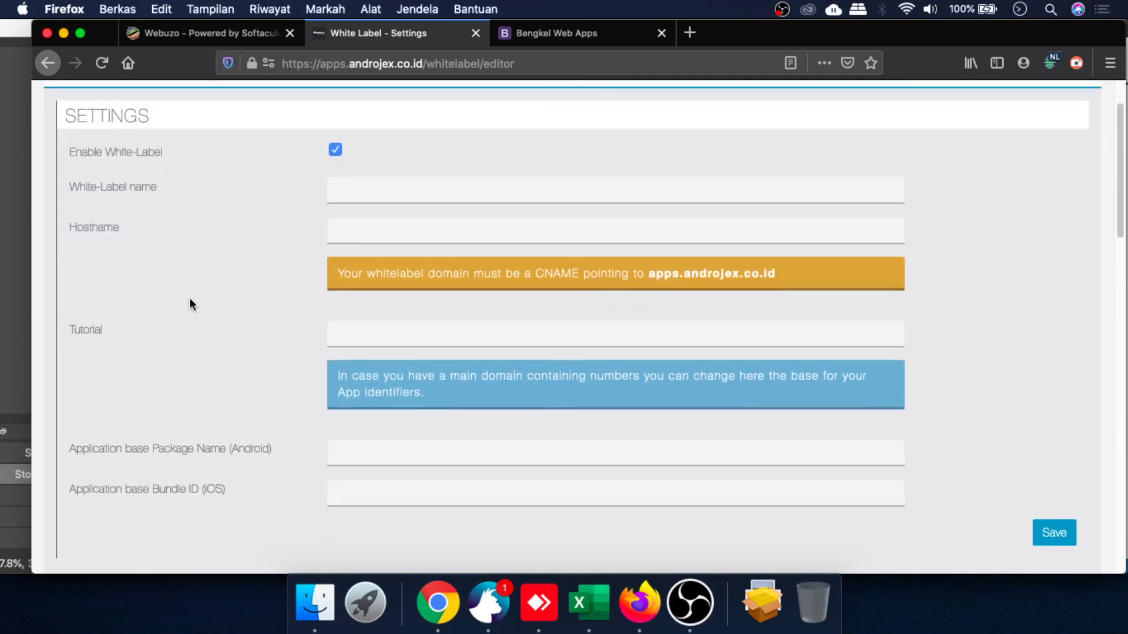
pyautogui.scroll(5, 209, 267)
pyautogui.scroll(-3, 676, 308)
pyautogui.scroll(3, 677, 308)
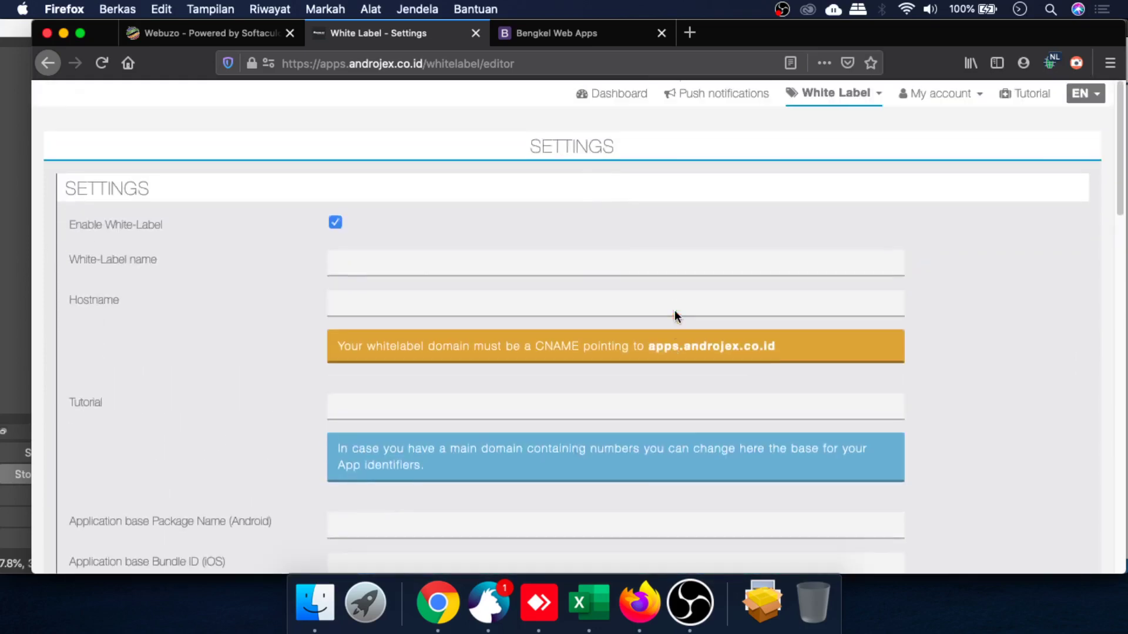
pyautogui.scroll(-3, 266, 241)
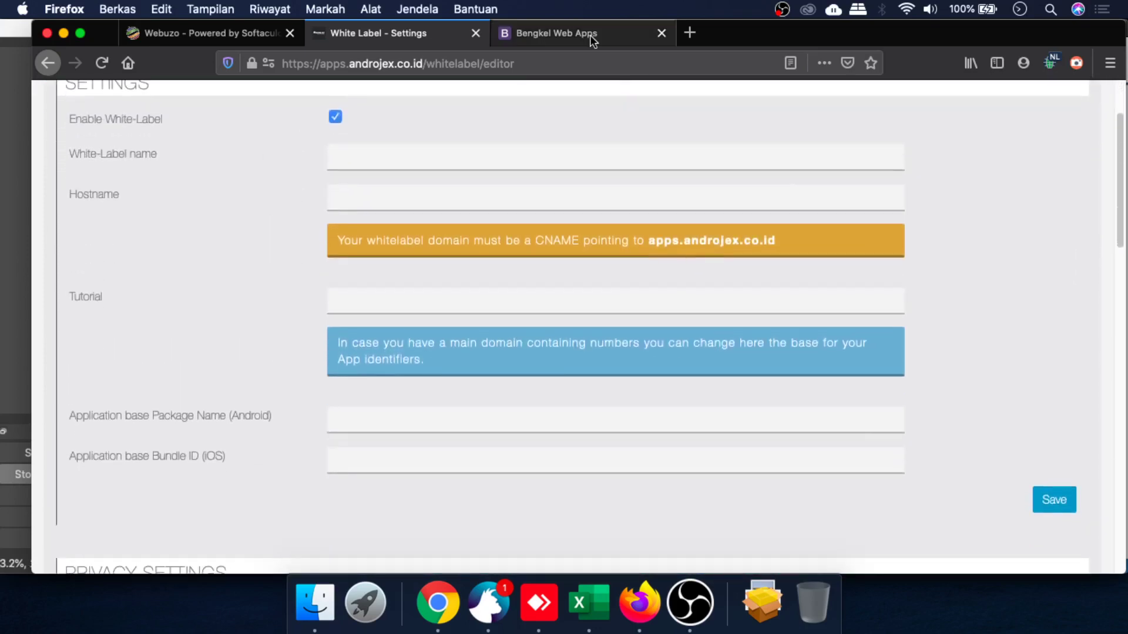
# Try to open android.bengkelwebindonesia.com in a new browser tab
pyautogui.click(690, 33)
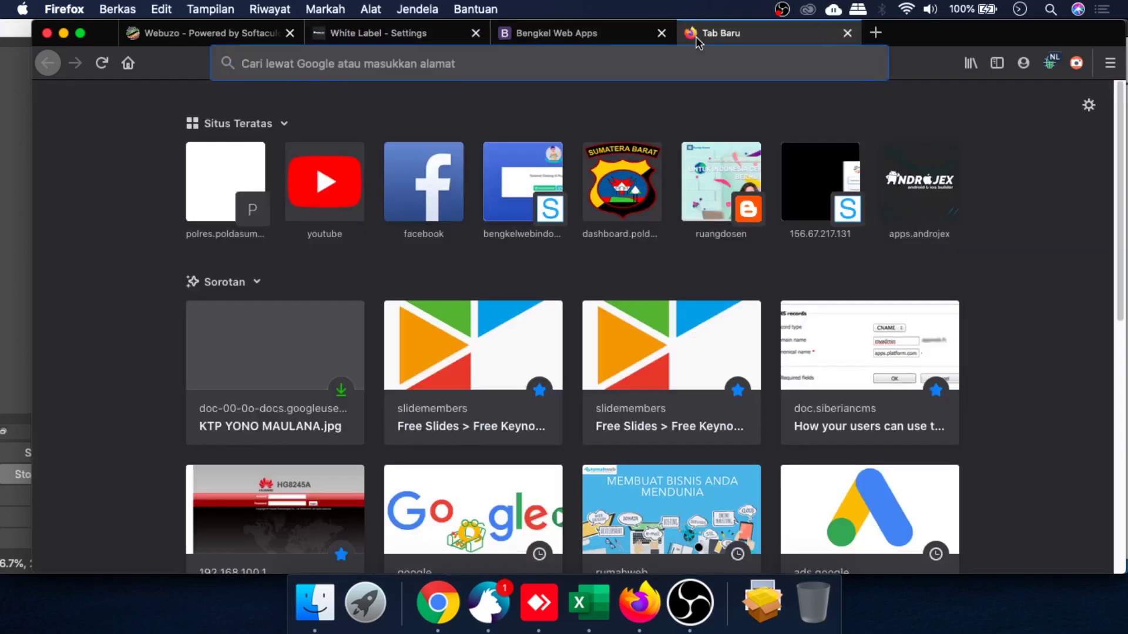
pyautogui.write('bengkelwebindonesia.com/')
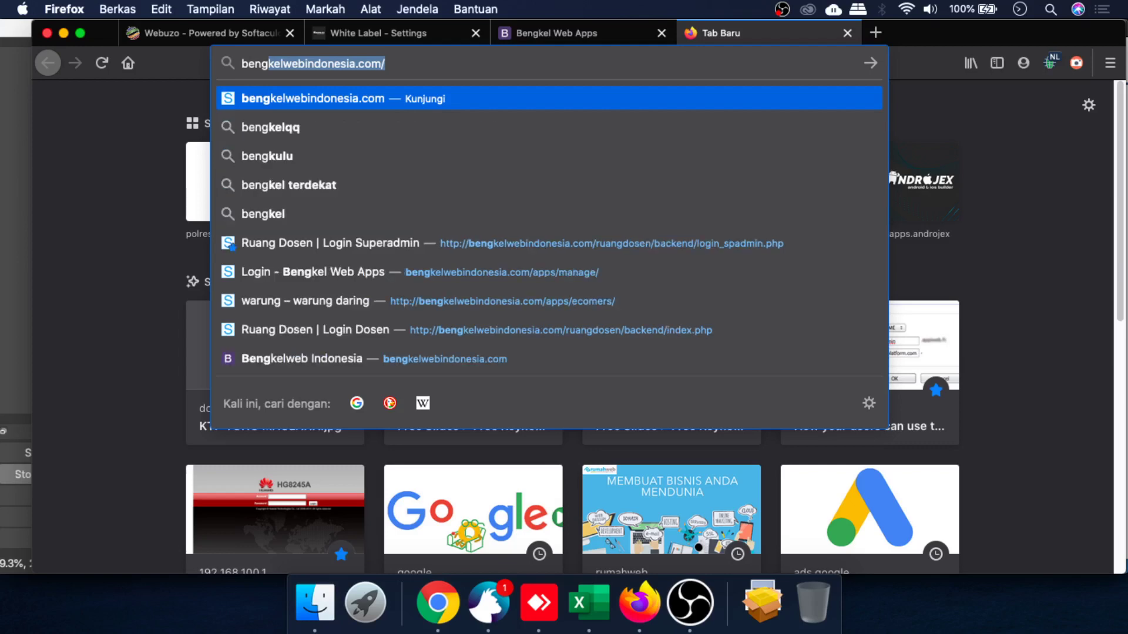
pyautogui.press('Right')
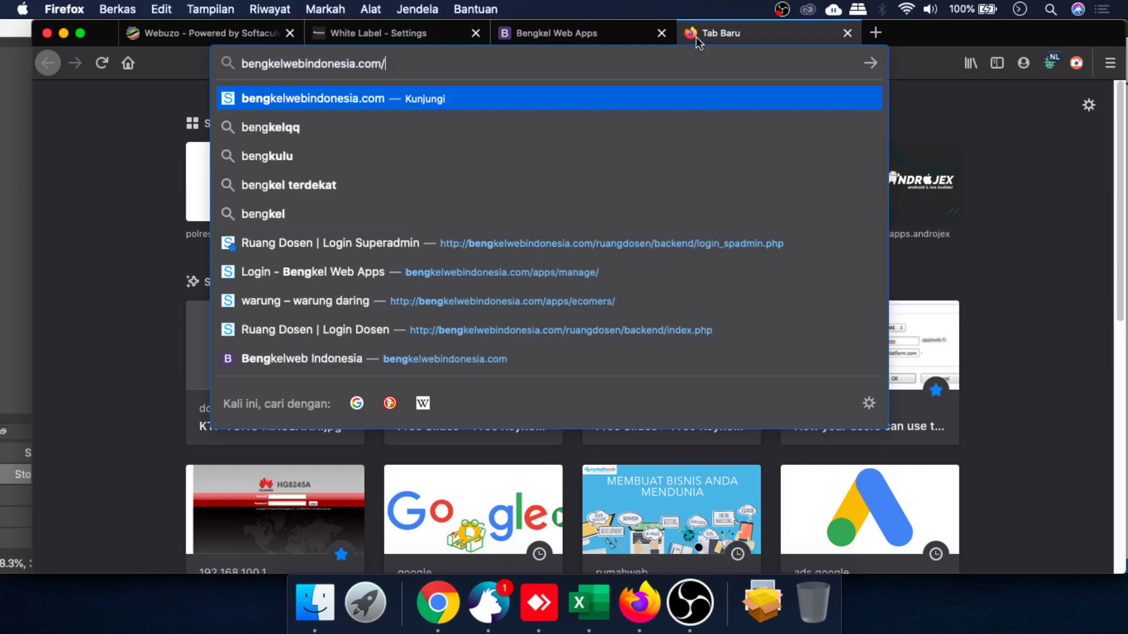
pyautogui.write('apps/androi')
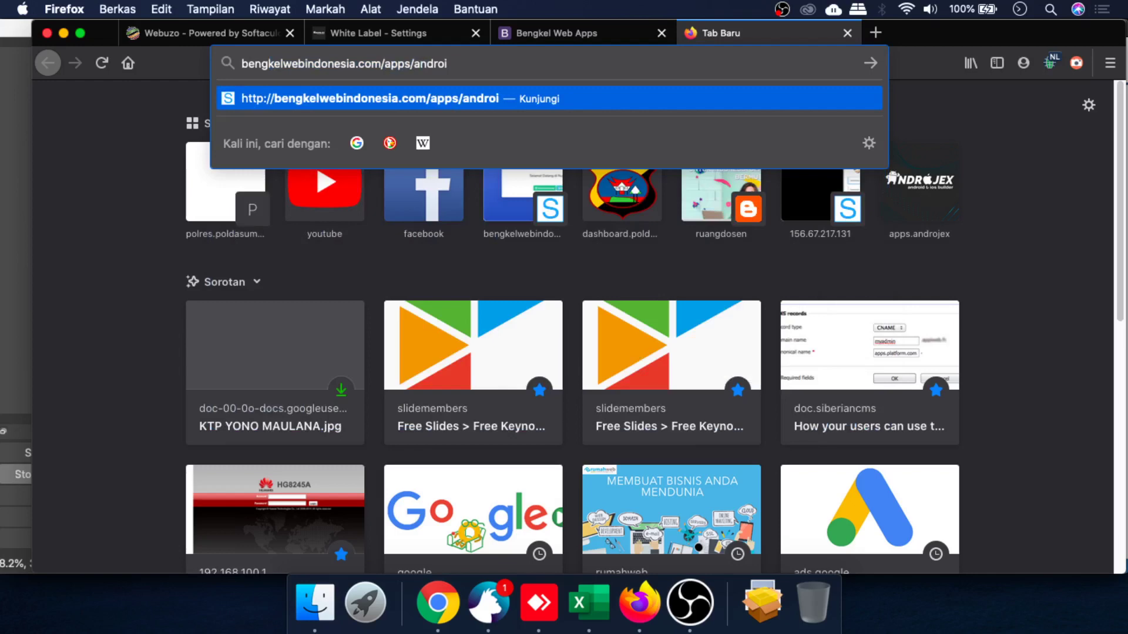
pyautogui.press('super+a')
pyautogui.write('android')
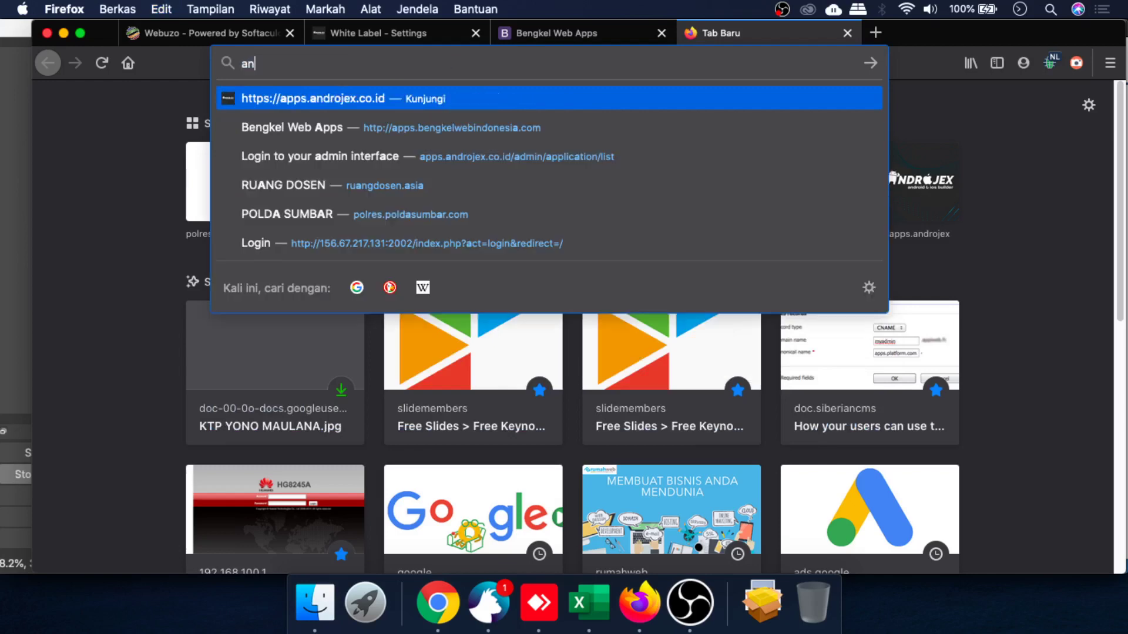
pyautogui.press('BackSpace')
pyautogui.press('BackSpace')
pyautogui.press('BackSpace')
pyautogui.press('BackSpace')
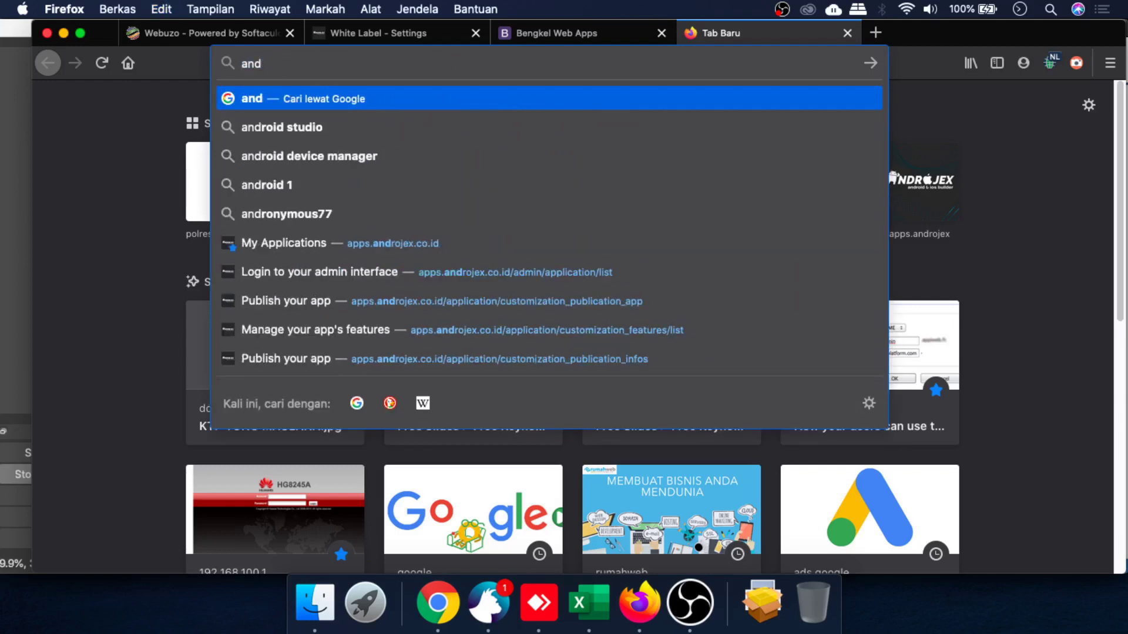
pyautogui.write('roid')
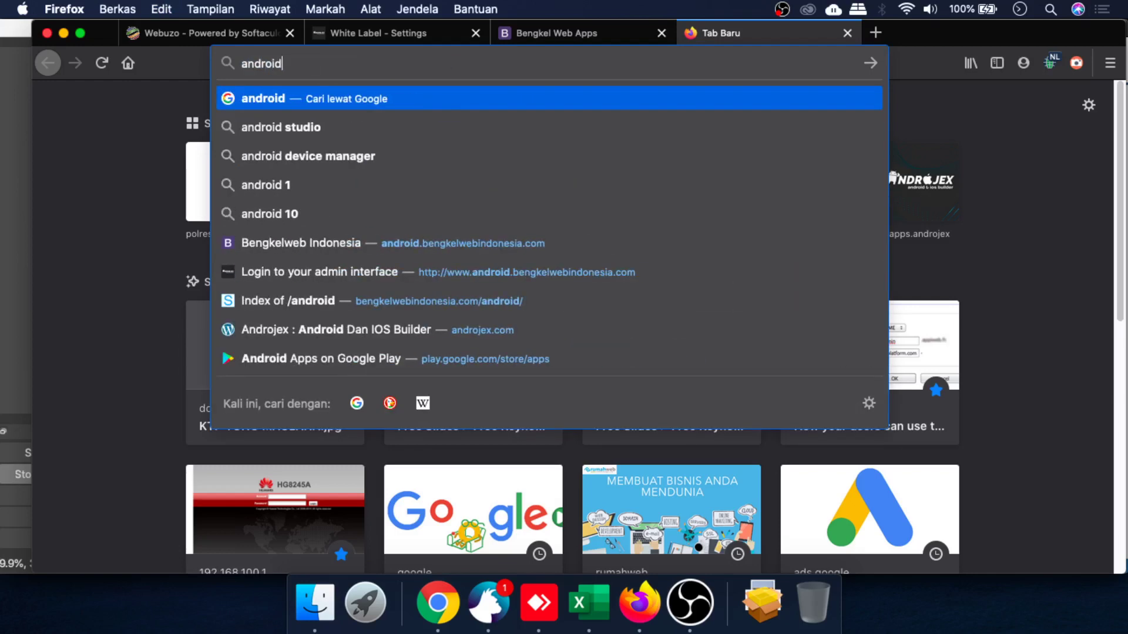
pyautogui.write('.bengkelwe')
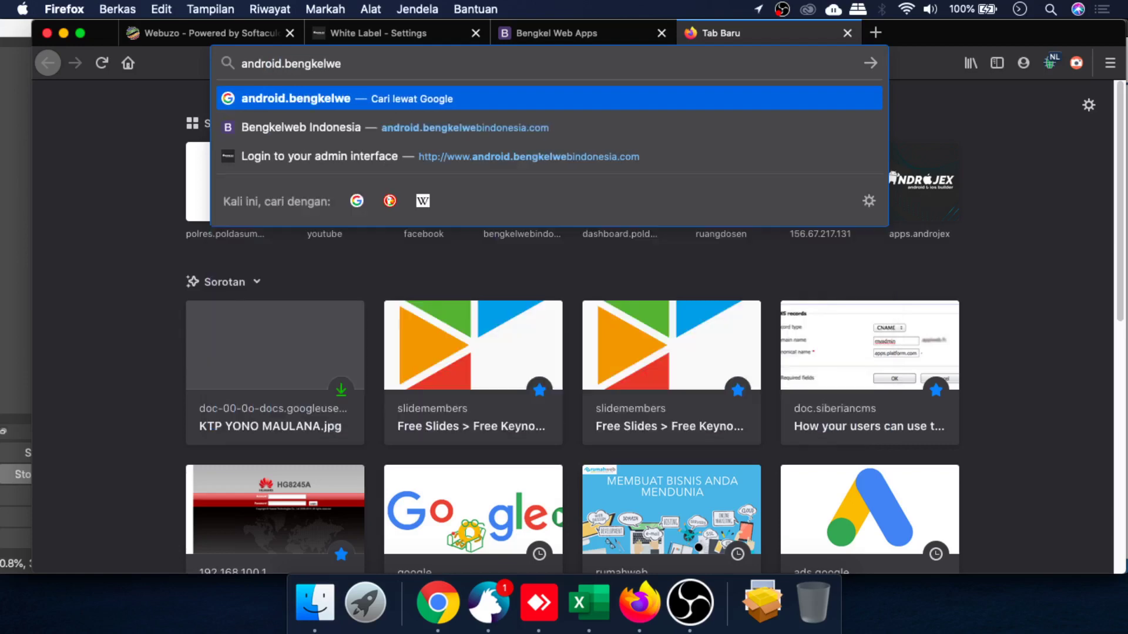
pyautogui.press('Down')
pyautogui.press('Return')
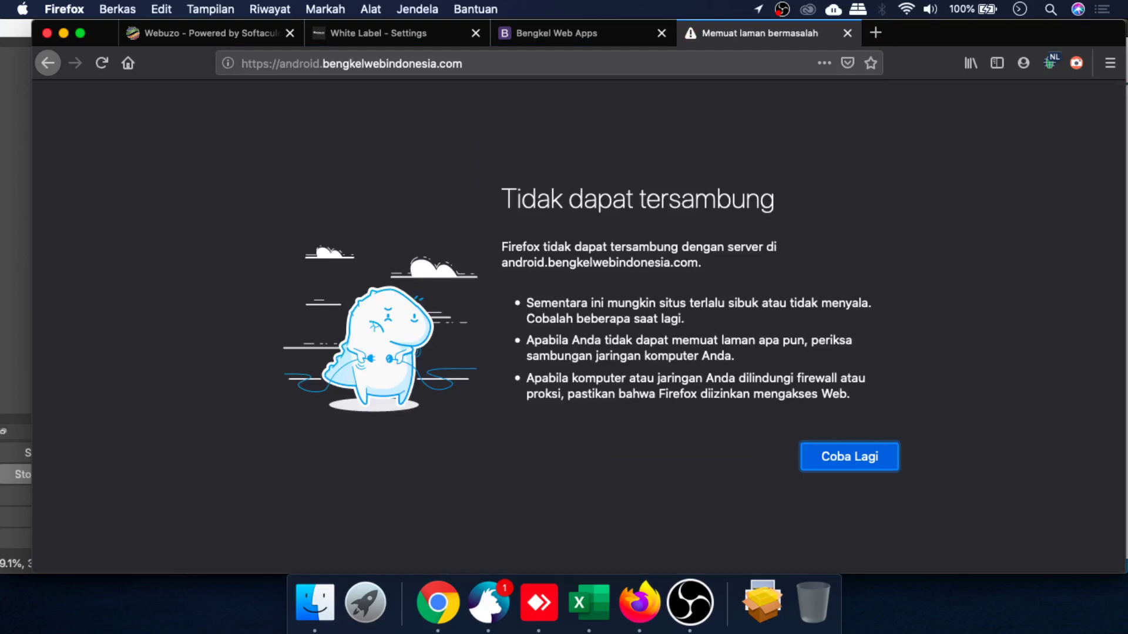
pyautogui.click(286, 67)
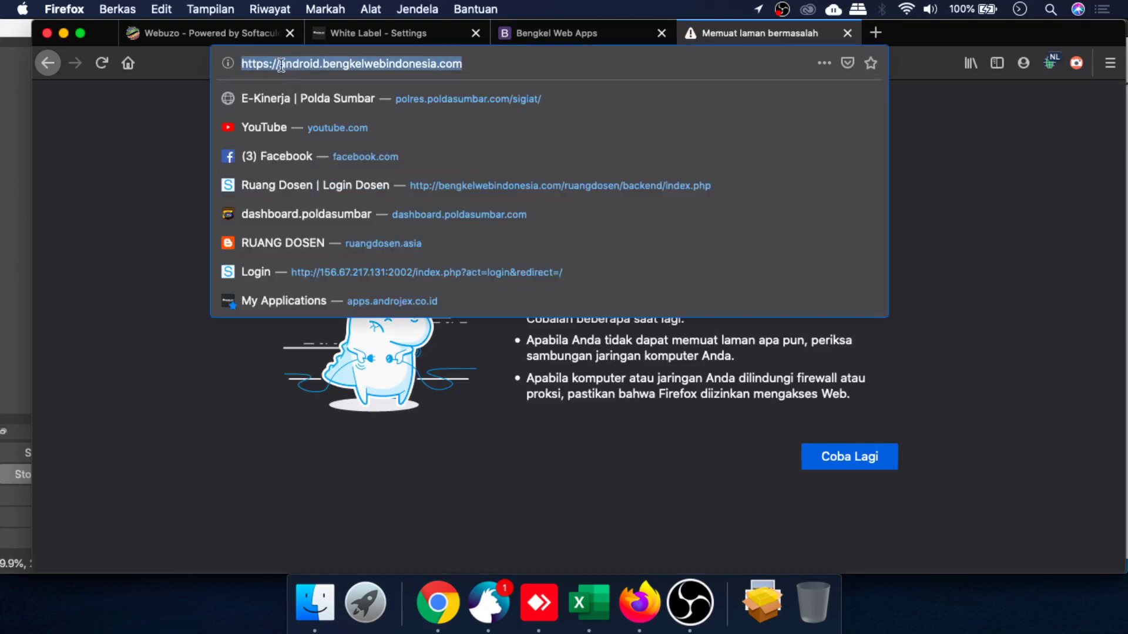
pyautogui.moveTo(279, 65); pyautogui.dragTo(217, 65)
pyautogui.write('www.')
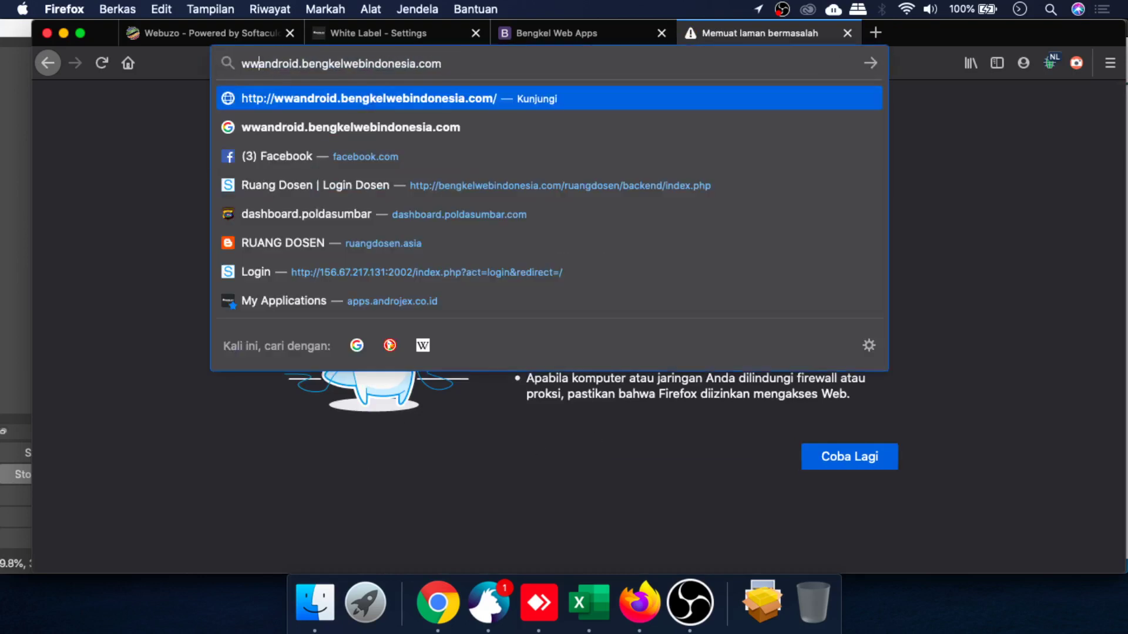
pyautogui.press('Return')
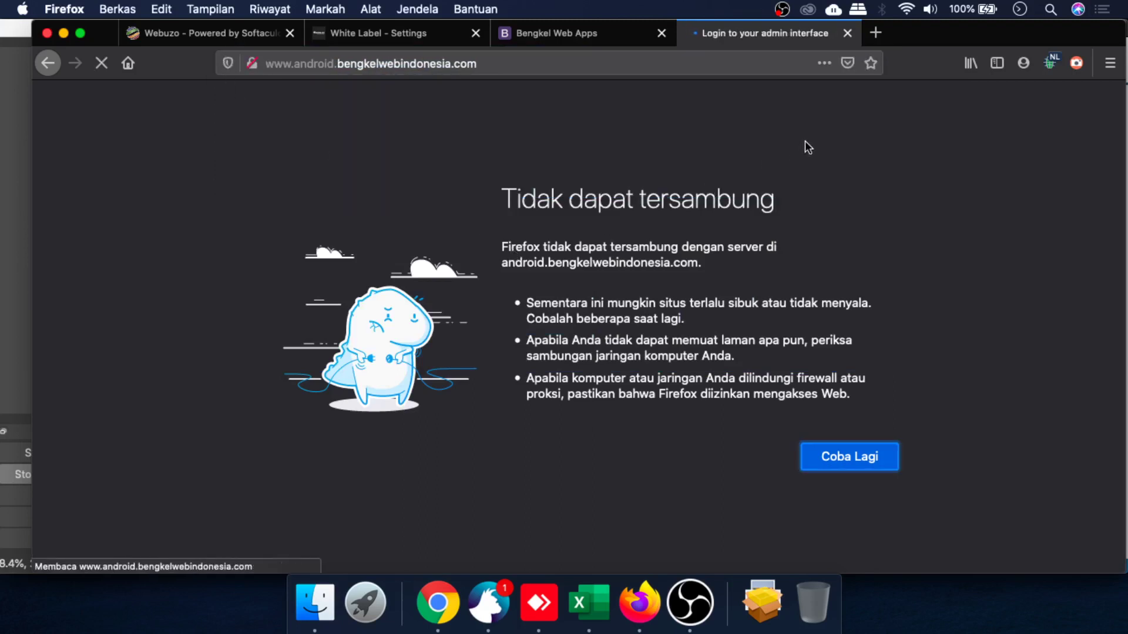
pyautogui.scroll(-3, 767, 372)
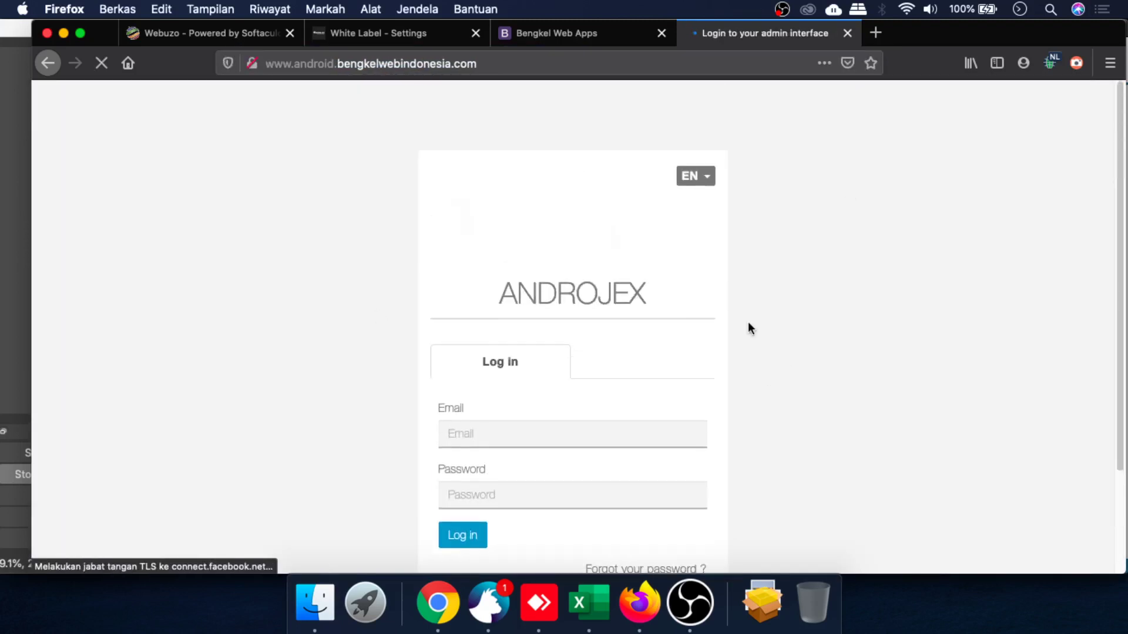
pyautogui.click(350, 62)
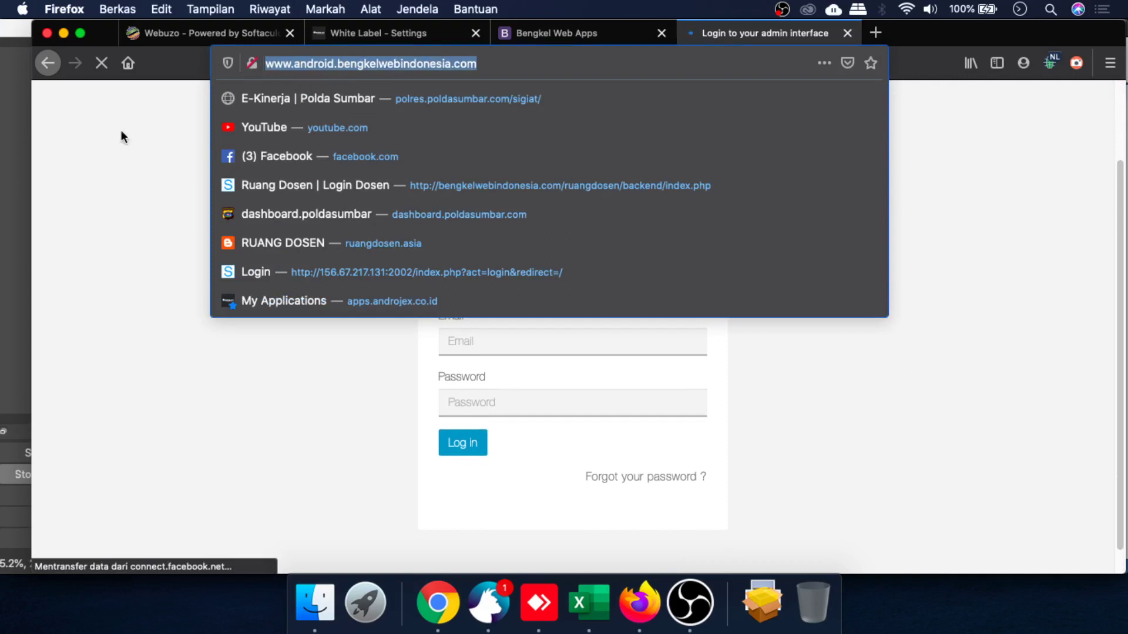
pyautogui.click(137, 195)
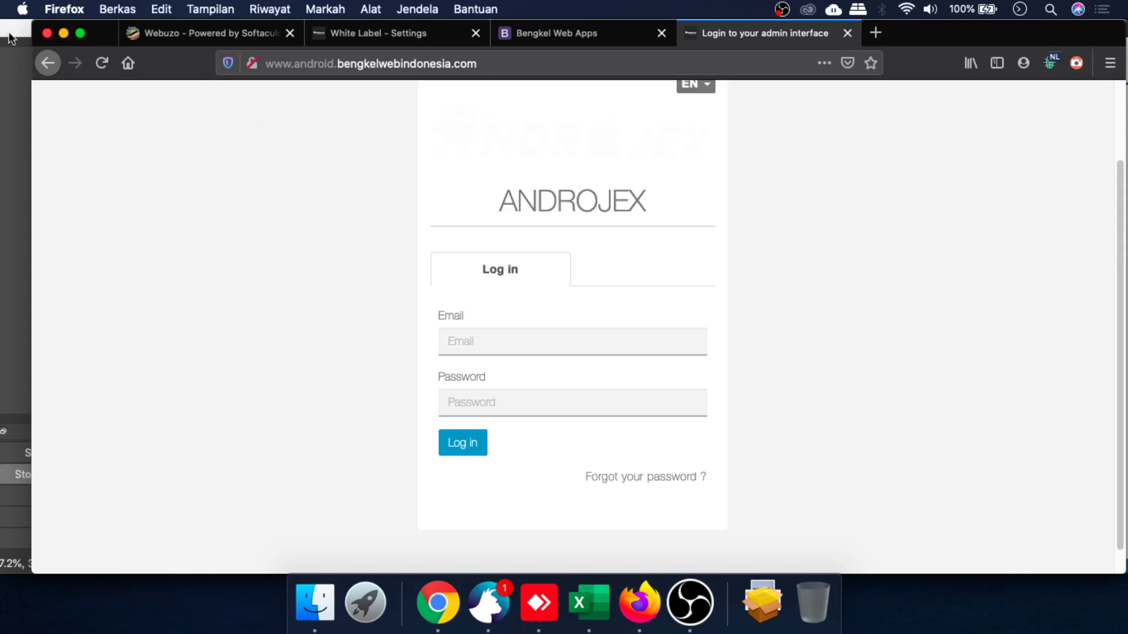
# Return to the Webuzo control panel page in the browser
pyautogui.click(688, 596)
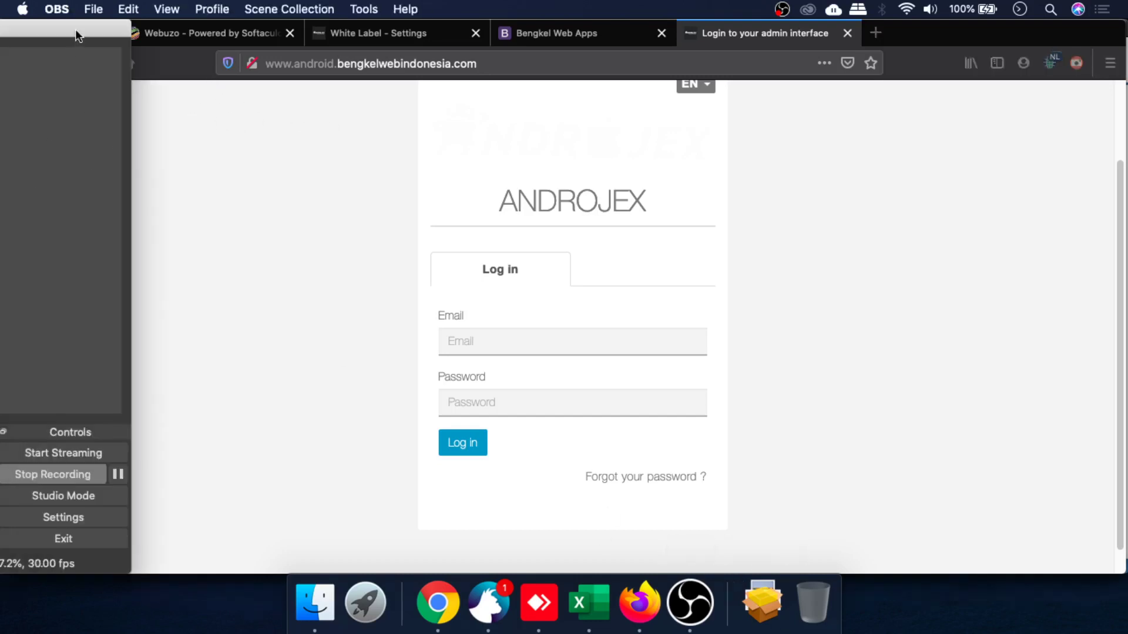
pyautogui.click(298, 221)
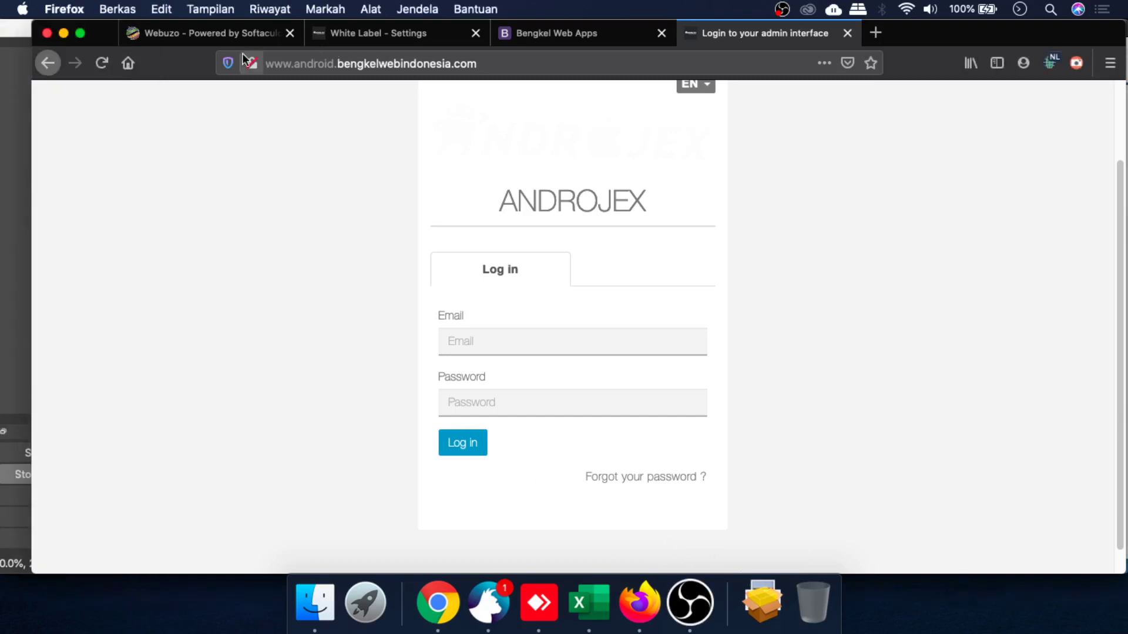
pyautogui.click(205, 29)
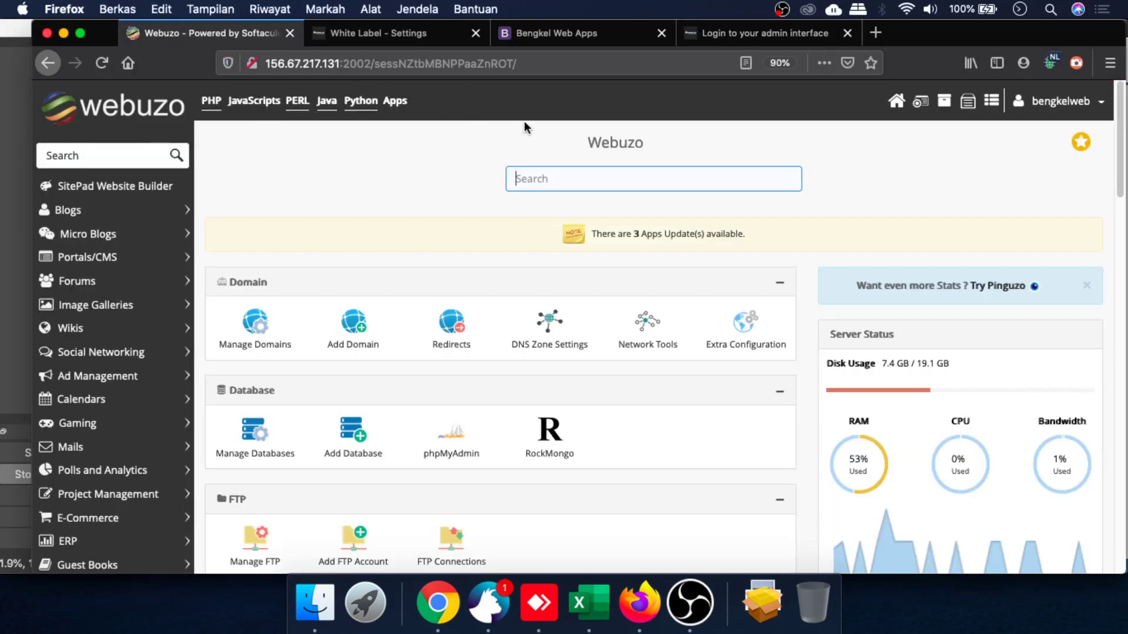
# Launch SimpleMind Lite, show the list of mind maps and create a new mind map
pyautogui.click(382, 608)
pyautogui.hscroll(-3, 604, 223)
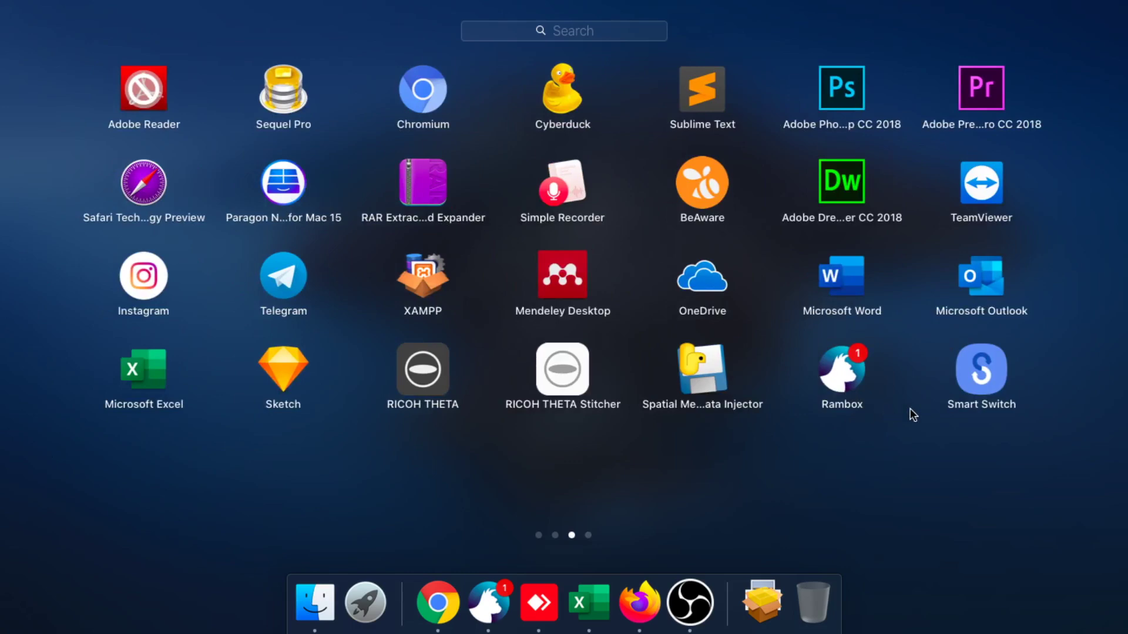
pyautogui.hscroll(-2, 910, 413)
pyautogui.click(271, 89)
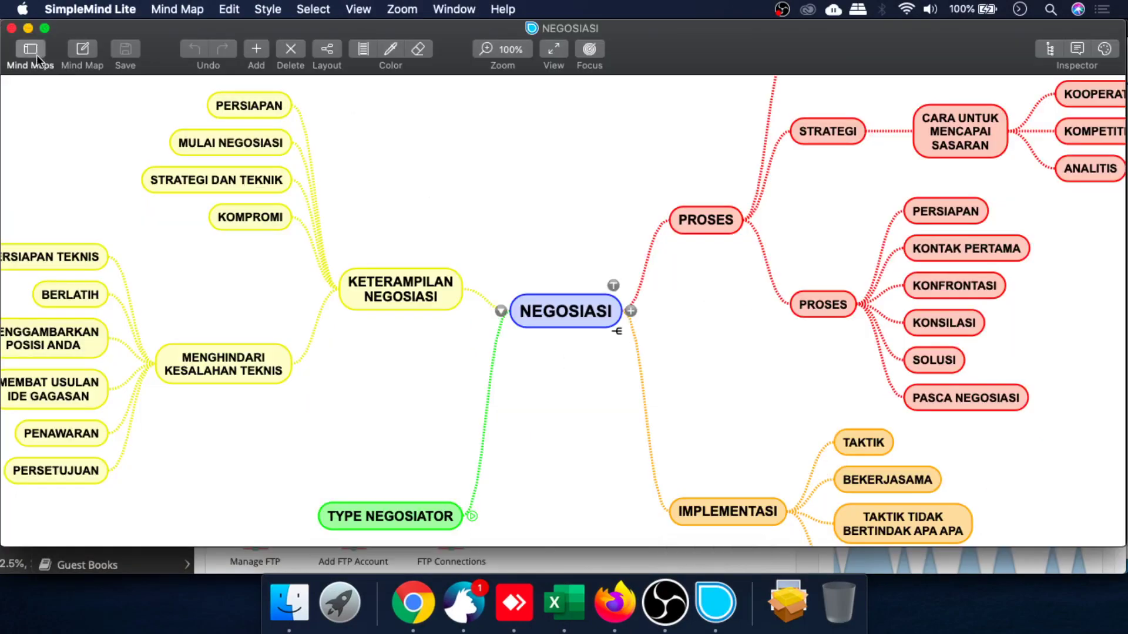
pyautogui.click(31, 51)
pyautogui.click(88, 58)
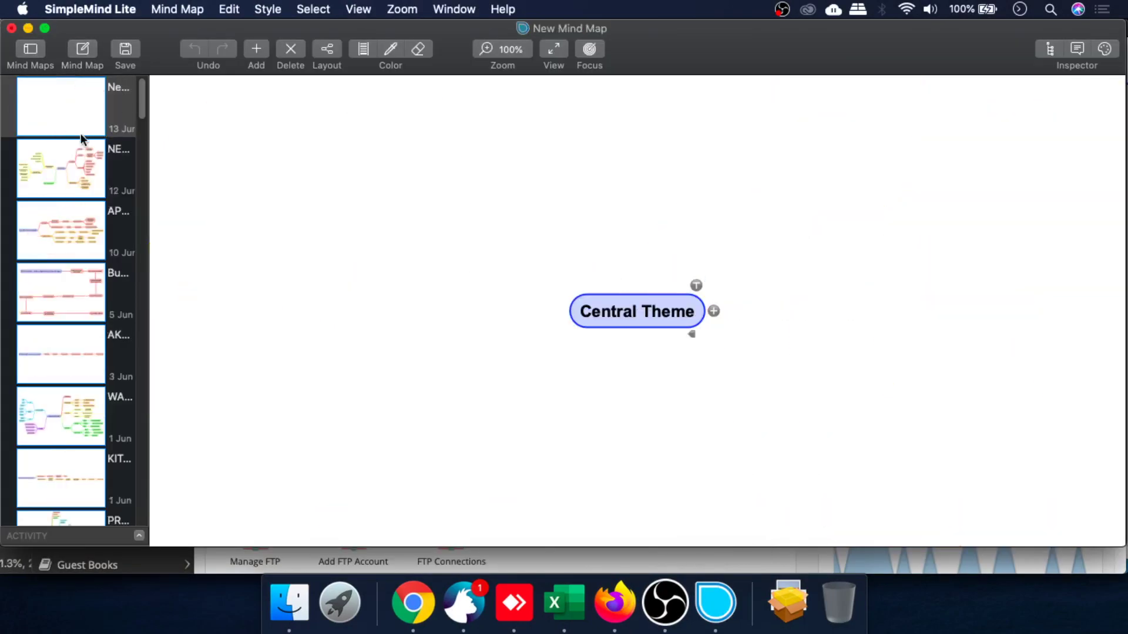
# Rename the new mind map's central theme to "White Label"
pyautogui.doubleClick(646, 326)
pyautogui.press('BackSpace')
pyautogui.write('wh')
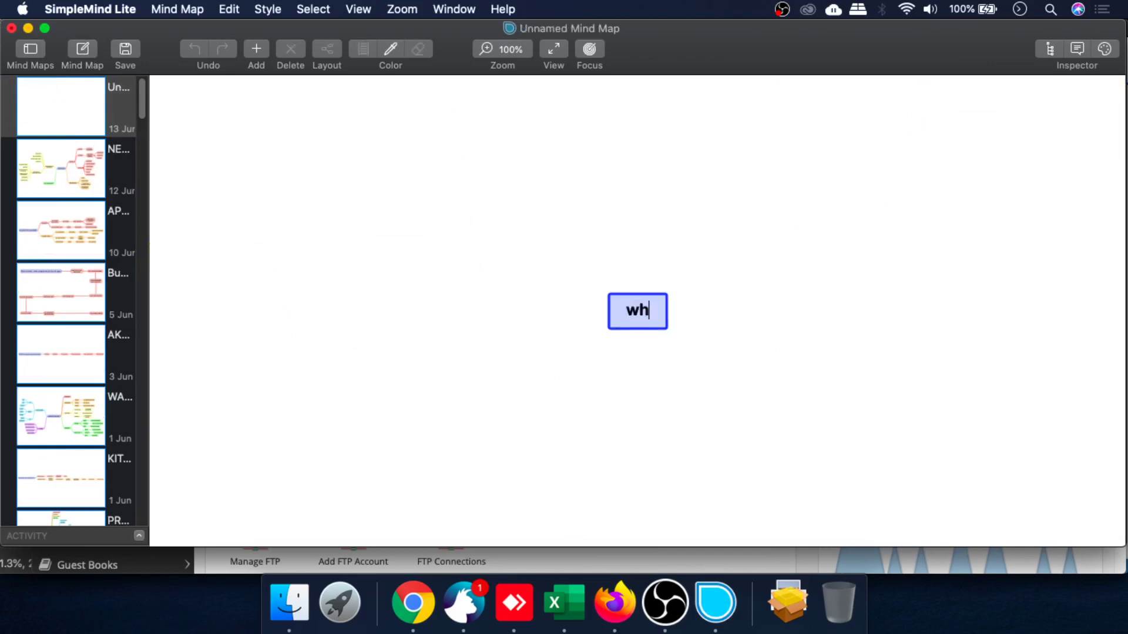
pyautogui.write('te')
pyautogui.press('BackSpace')
pyautogui.press('BackSpace')
pyautogui.write('ite ')
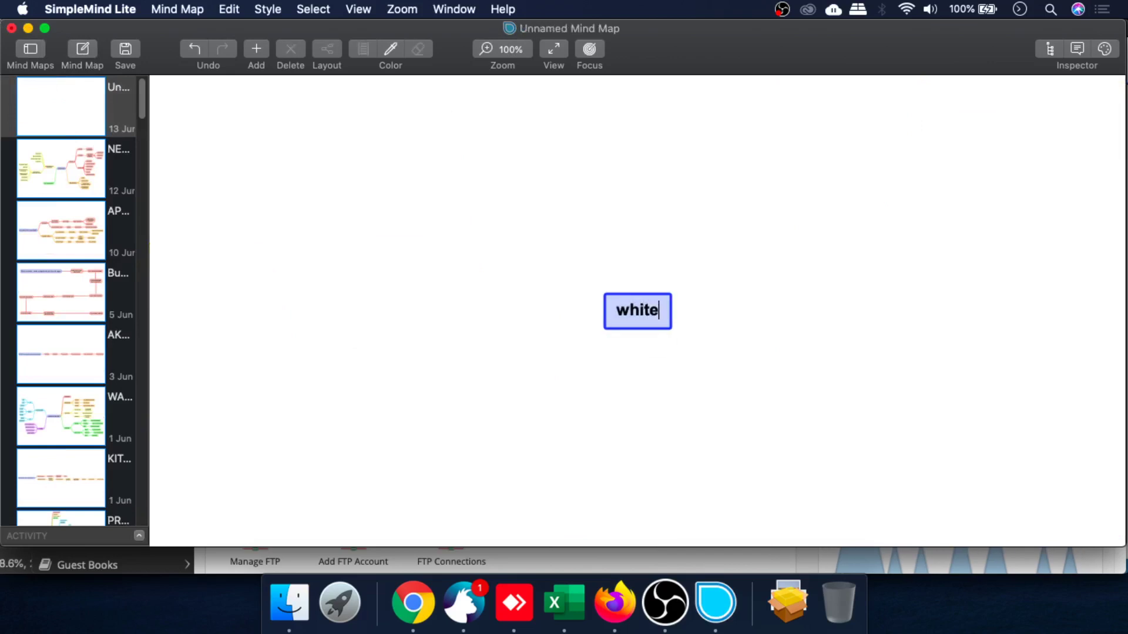
pyautogui.write('Label')
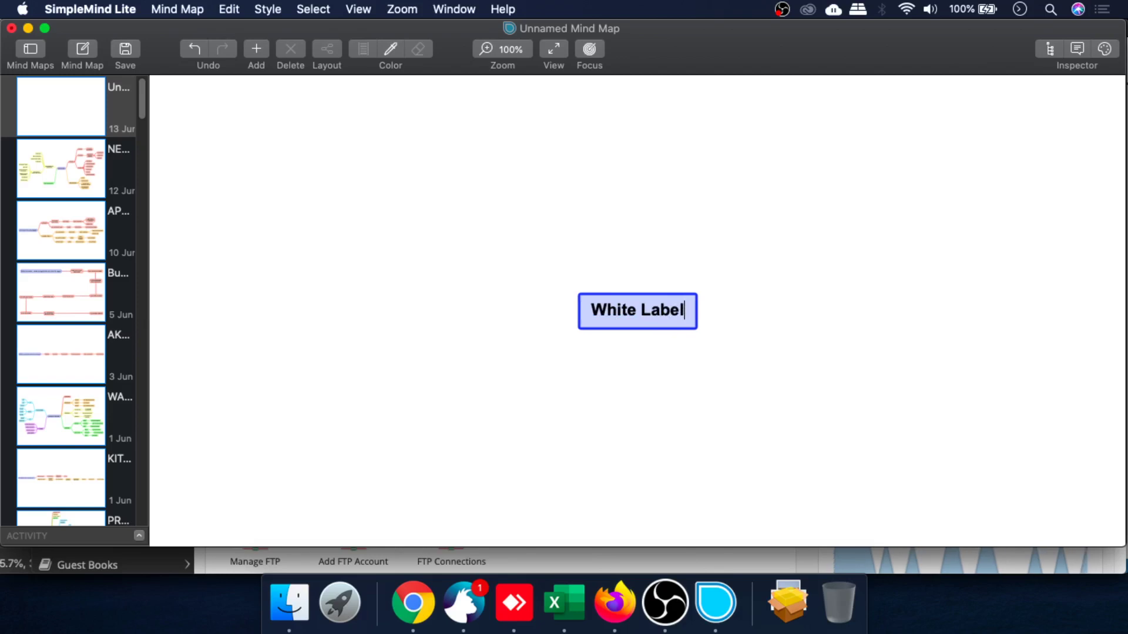
pyautogui.press('Return')
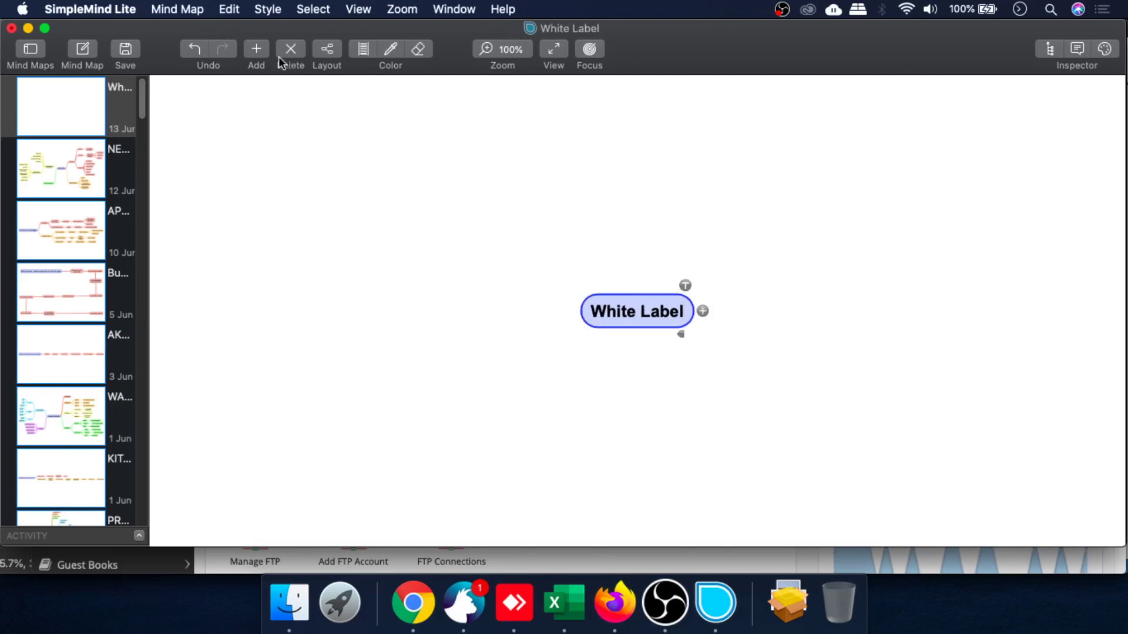
# Set the mind map to Horizontal Layout with the Left to Right direction
pyautogui.click(327, 49)
pyautogui.click(552, 244)
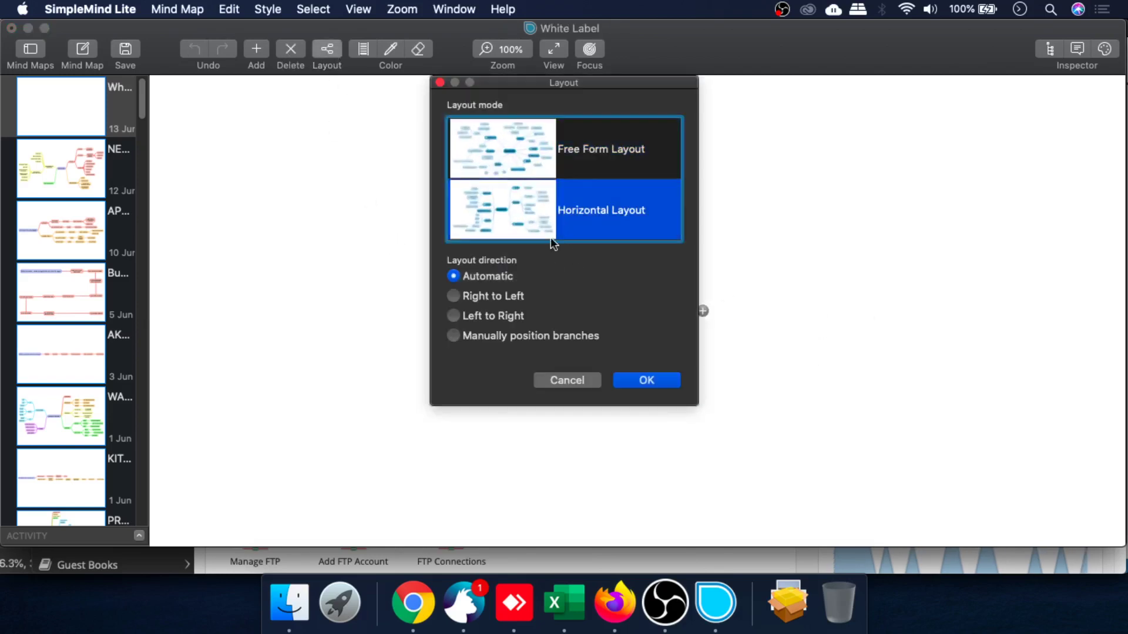
pyautogui.click(493, 315)
pyautogui.click(649, 380)
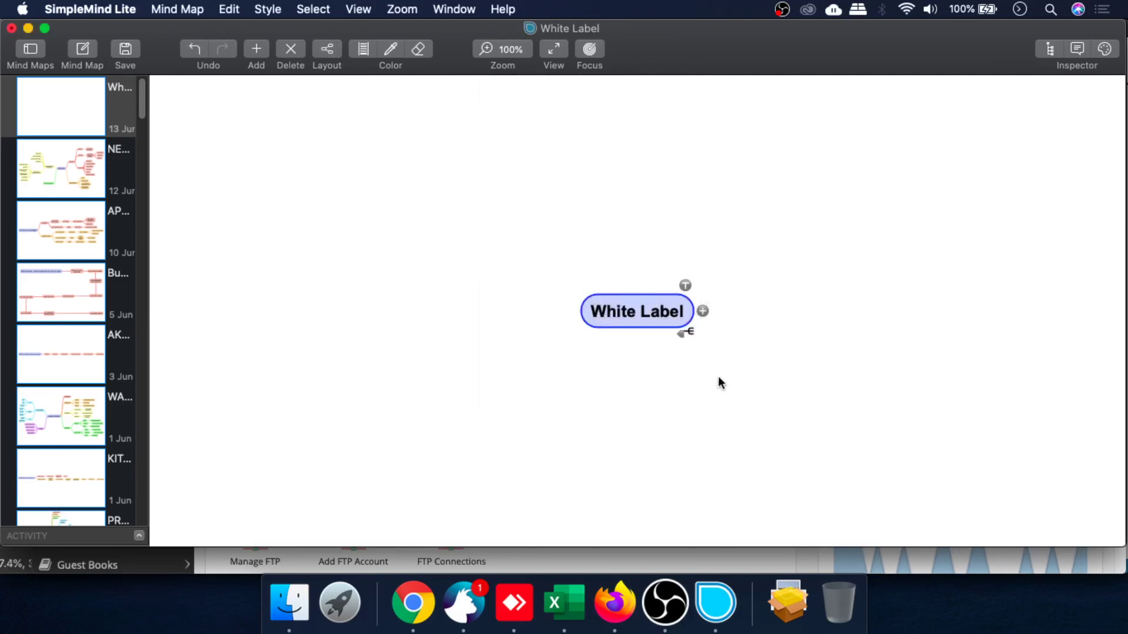
# Add a child topic to the White Label theme with the text "1. Akan Project"
pyautogui.click(703, 311)
pyautogui.write('1. ')
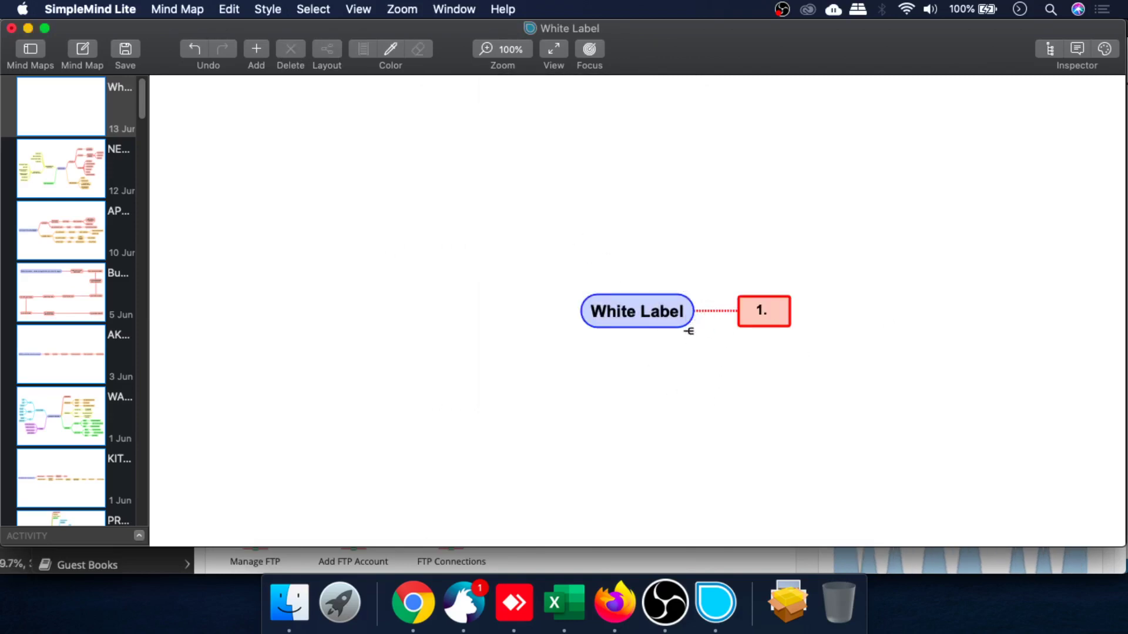
pyautogui.write('Akan')
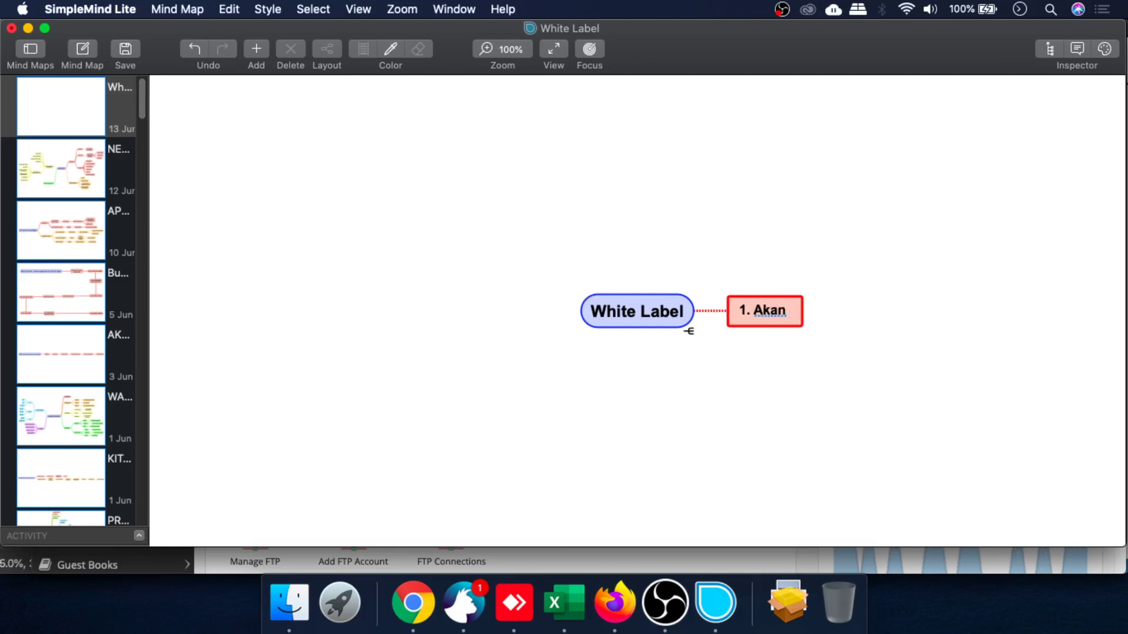
pyautogui.write(' Project')
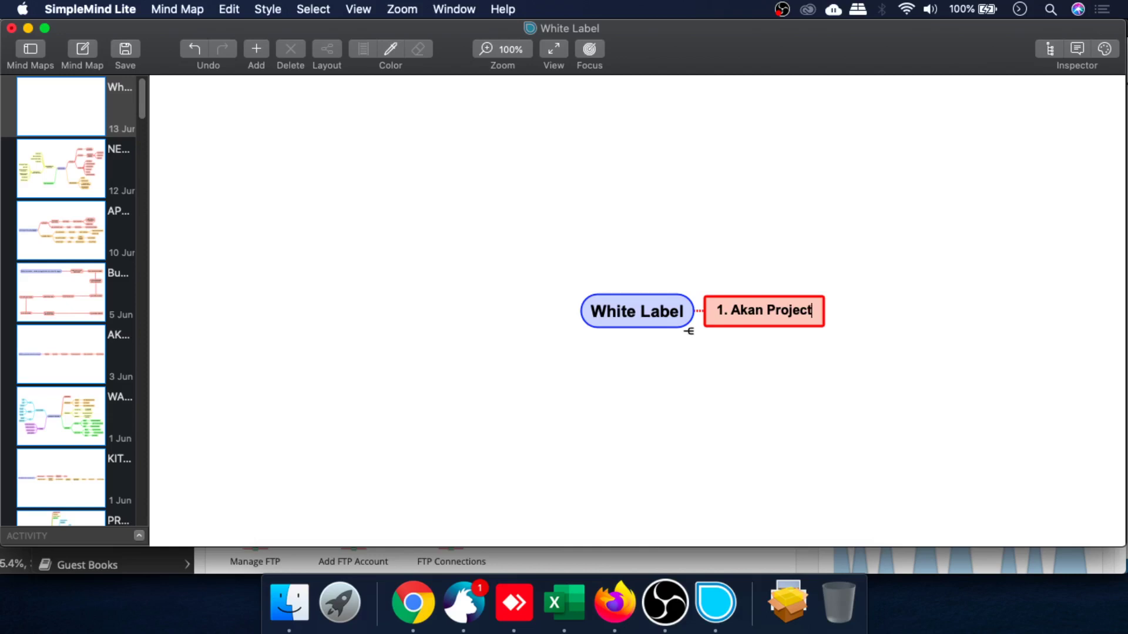
pyautogui.press('Return')
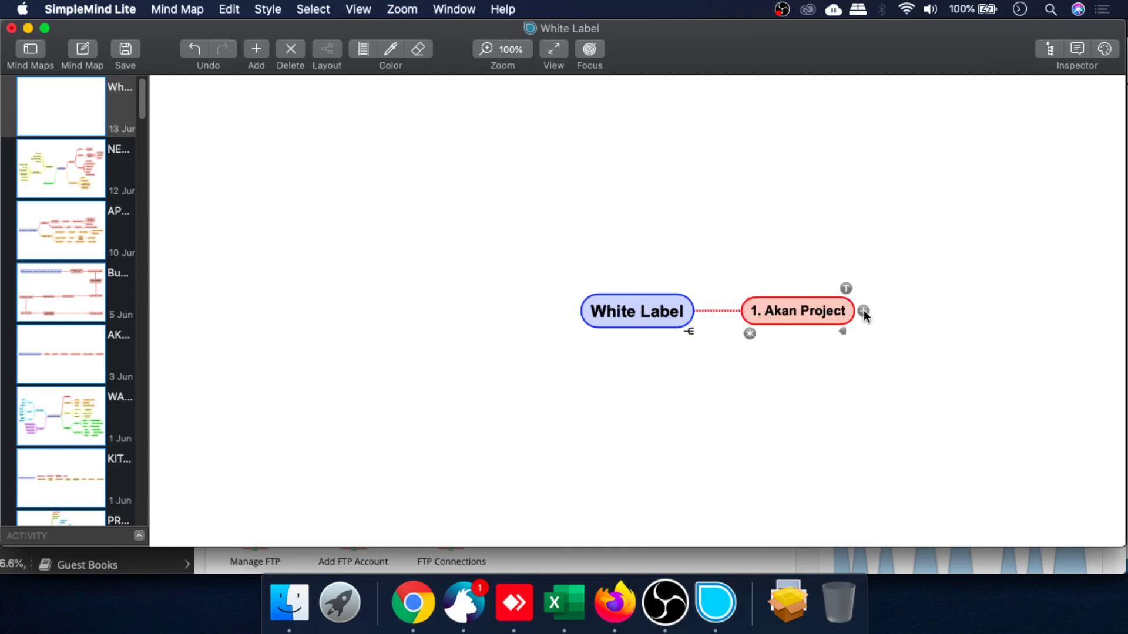
# Change the child topic's text to "1. Akan Frame Work"
pyautogui.click(864, 310)
pyautogui.doubleClick(839, 310)
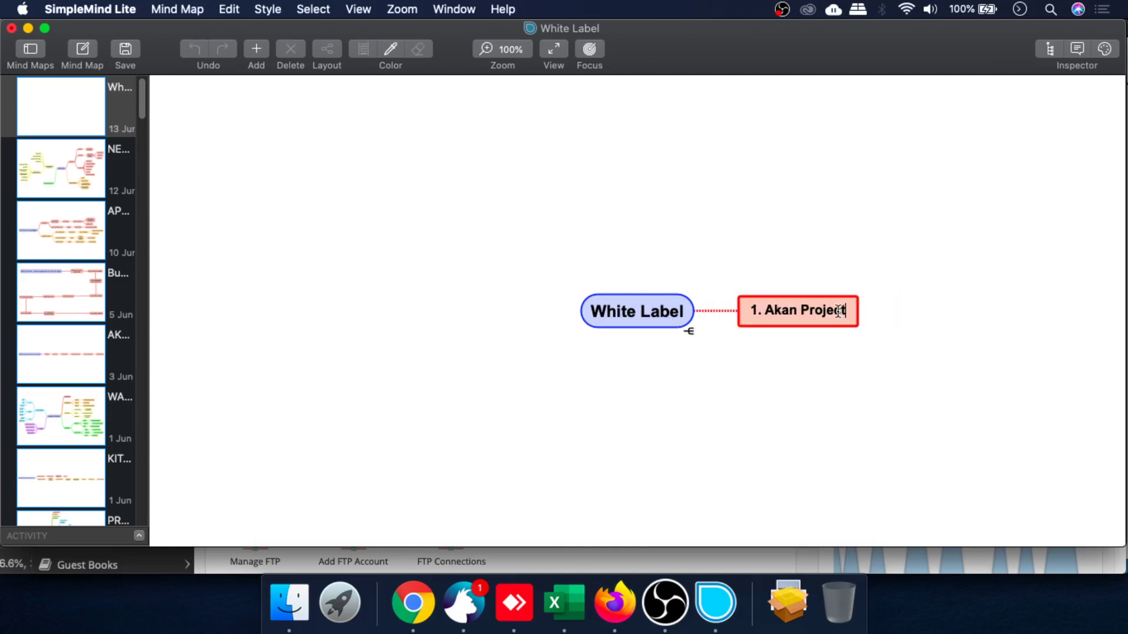
pyautogui.doubleClick(822, 310)
pyautogui.write('Fra')
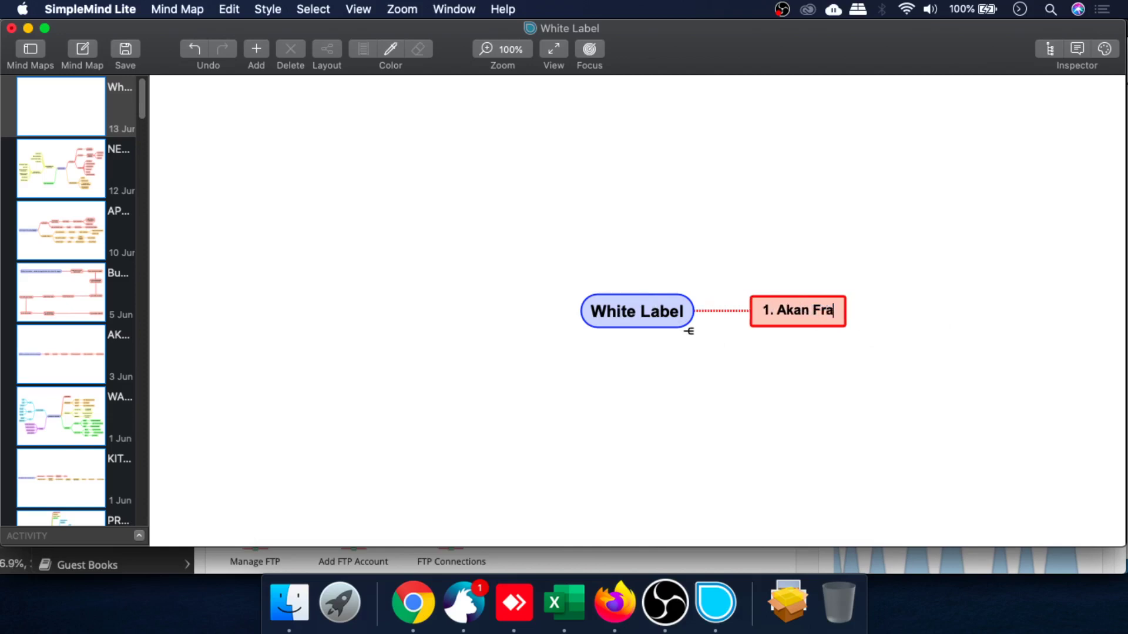
pyautogui.write('me Work')
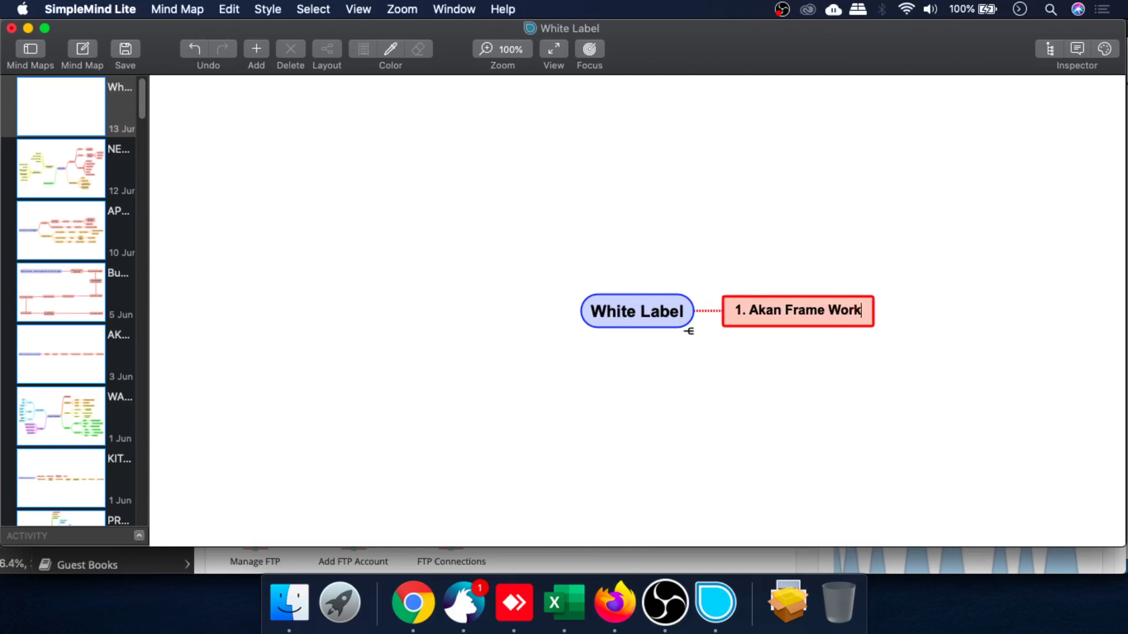
pyautogui.press('Return')
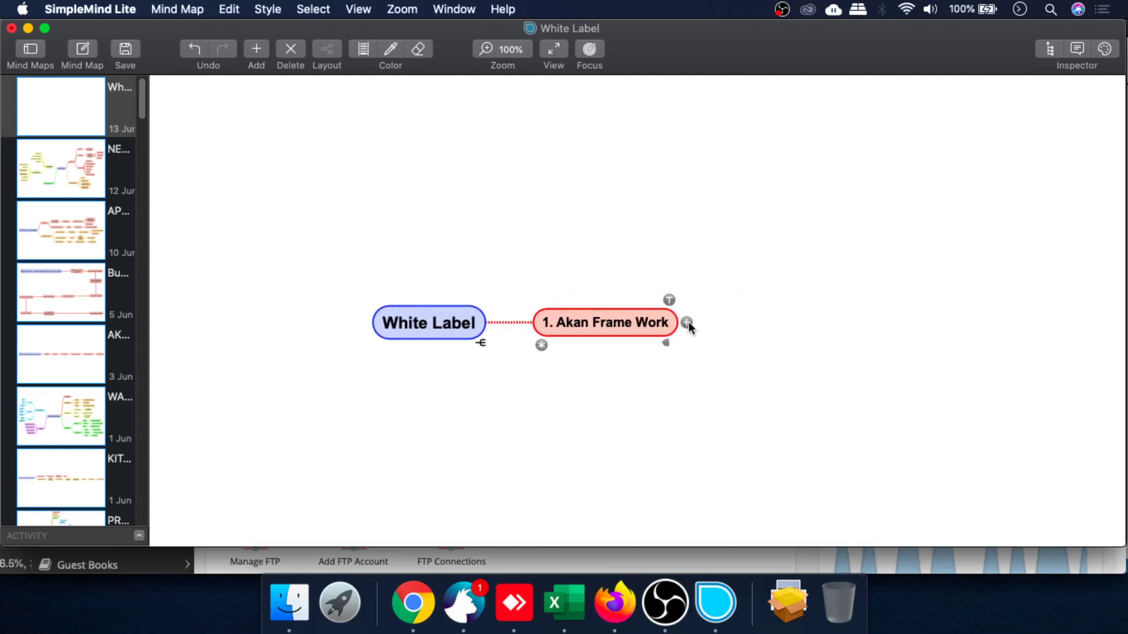
# Add a child topic with the text "2. Hosting" to the "1. Akan Frame Work" topic
pyautogui.click(686, 323)
pyautogui.write('2.')
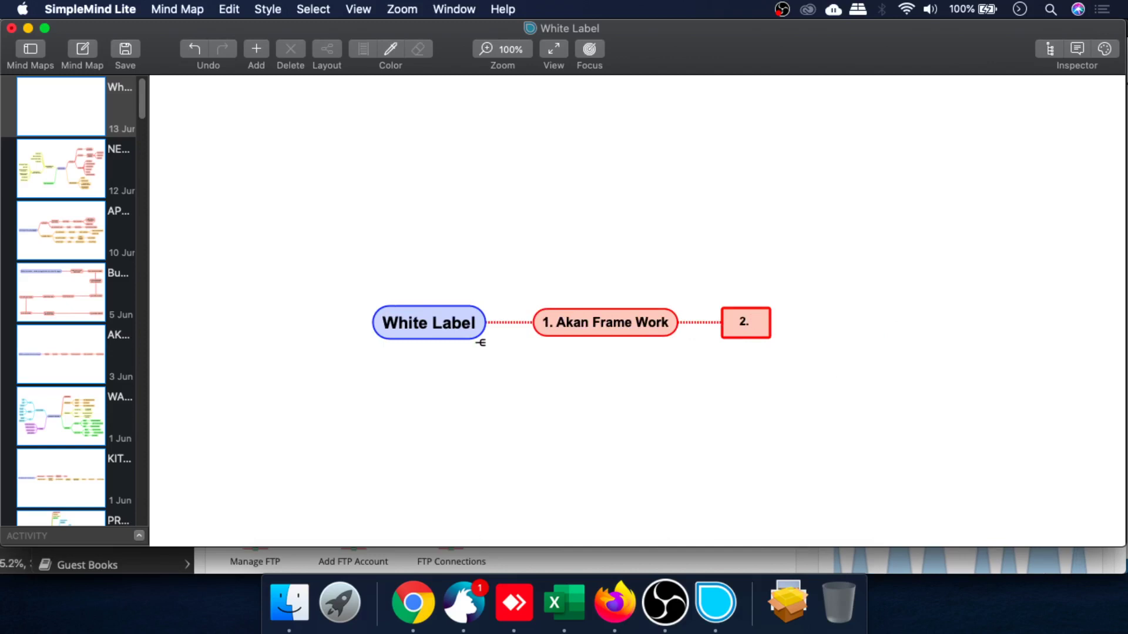
pyautogui.write('aku')
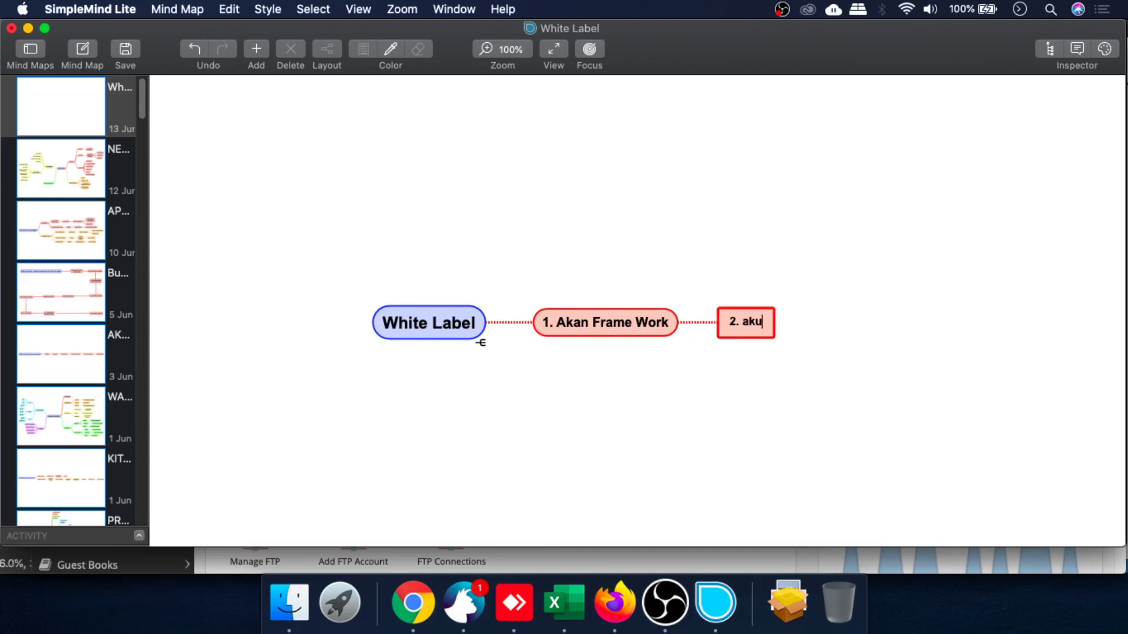
pyautogui.press('BackSpace')
pyautogui.press('BackSpace')
pyautogui.press('BackSpace')
pyautogui.write('Hosting')
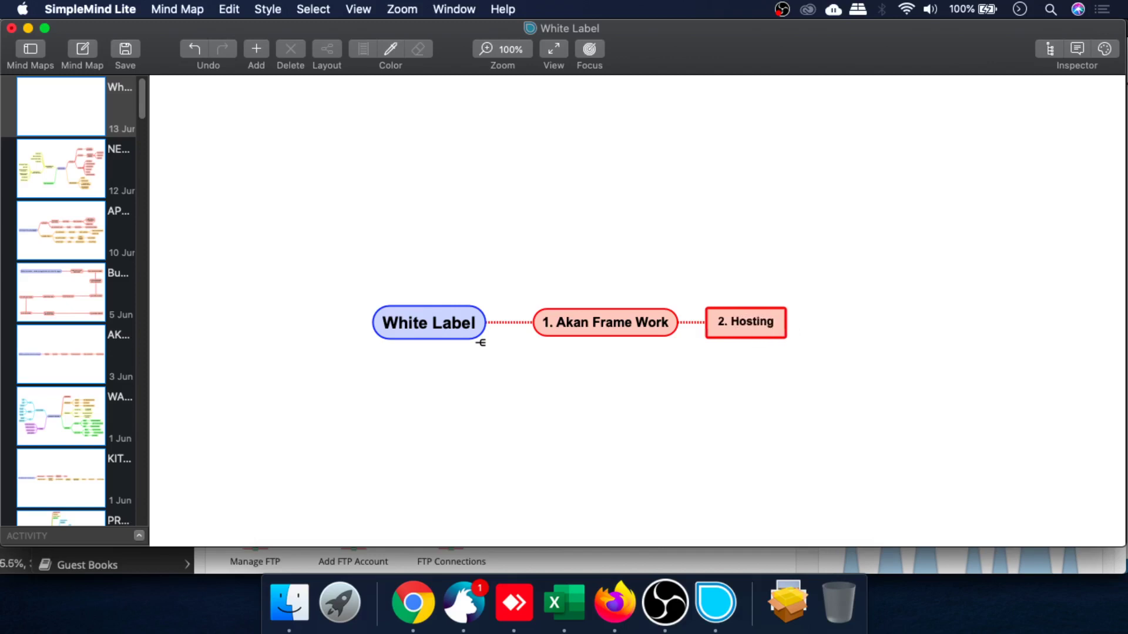
pyautogui.press('Return')
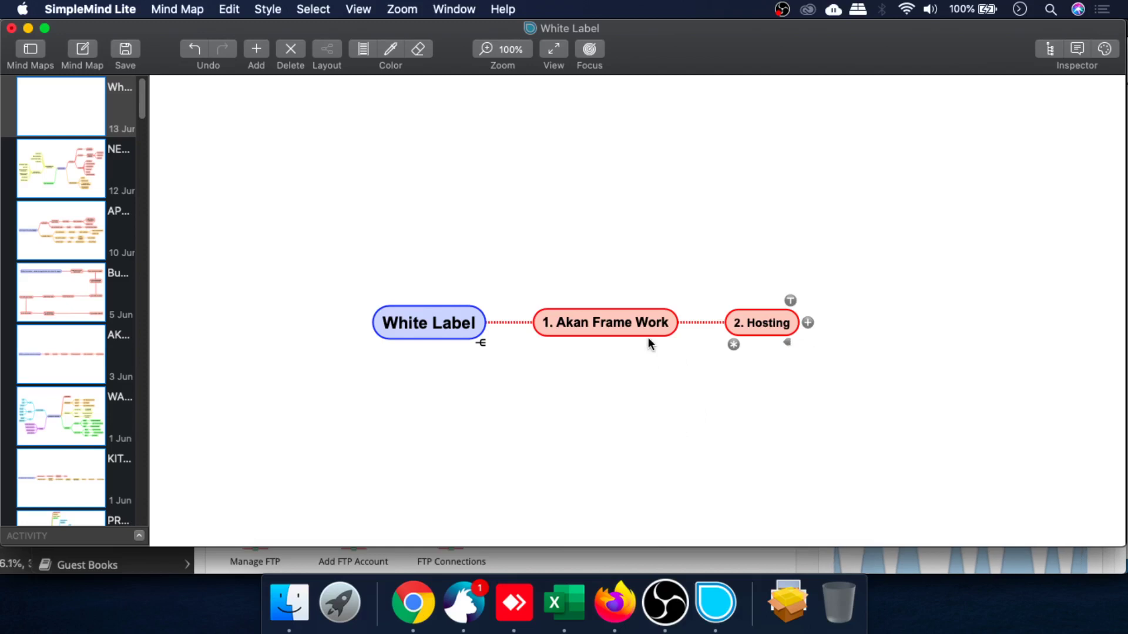
# Add a child topic with the text "1. Sub domain" to the "2. Hosting" topic
pyautogui.hscroll(3, 654, 347)
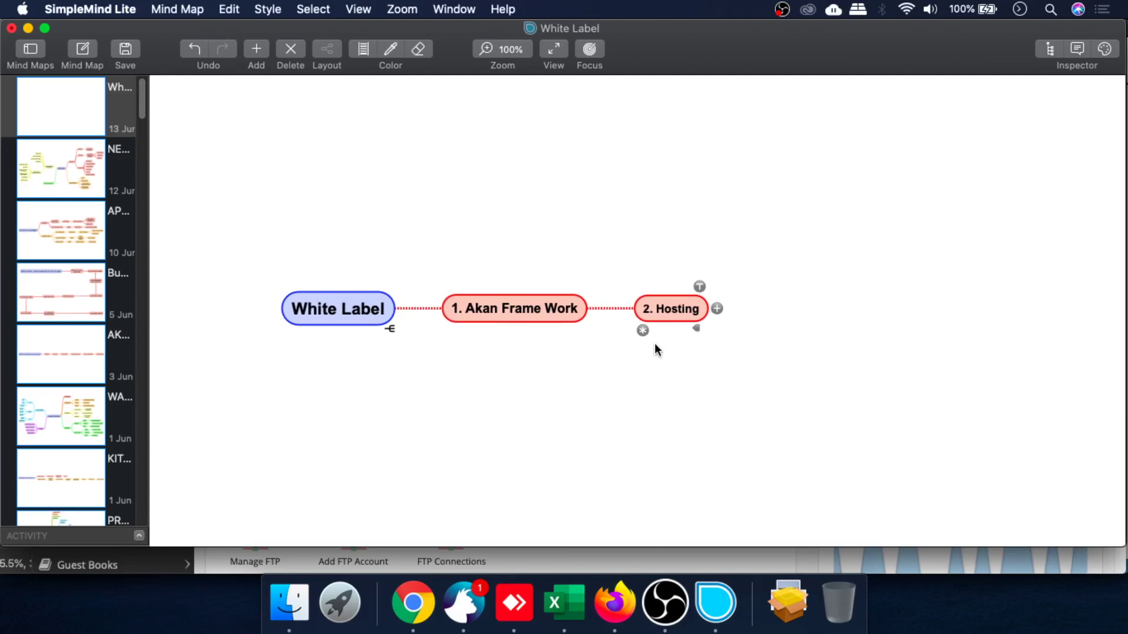
pyautogui.click(716, 308)
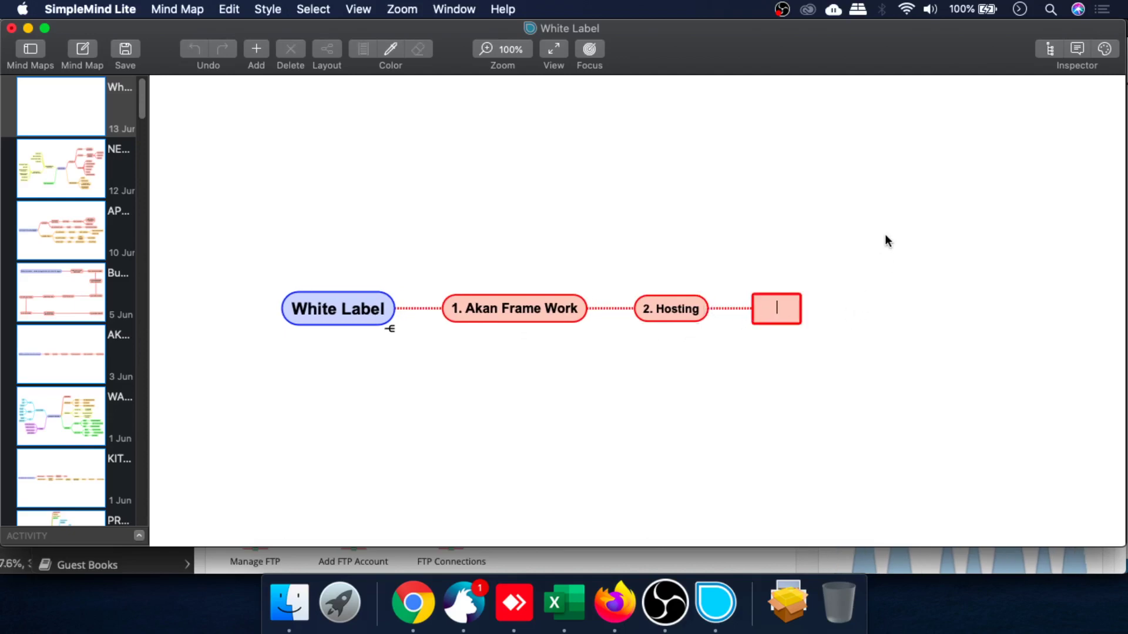
pyautogui.write('1. Sub domai')
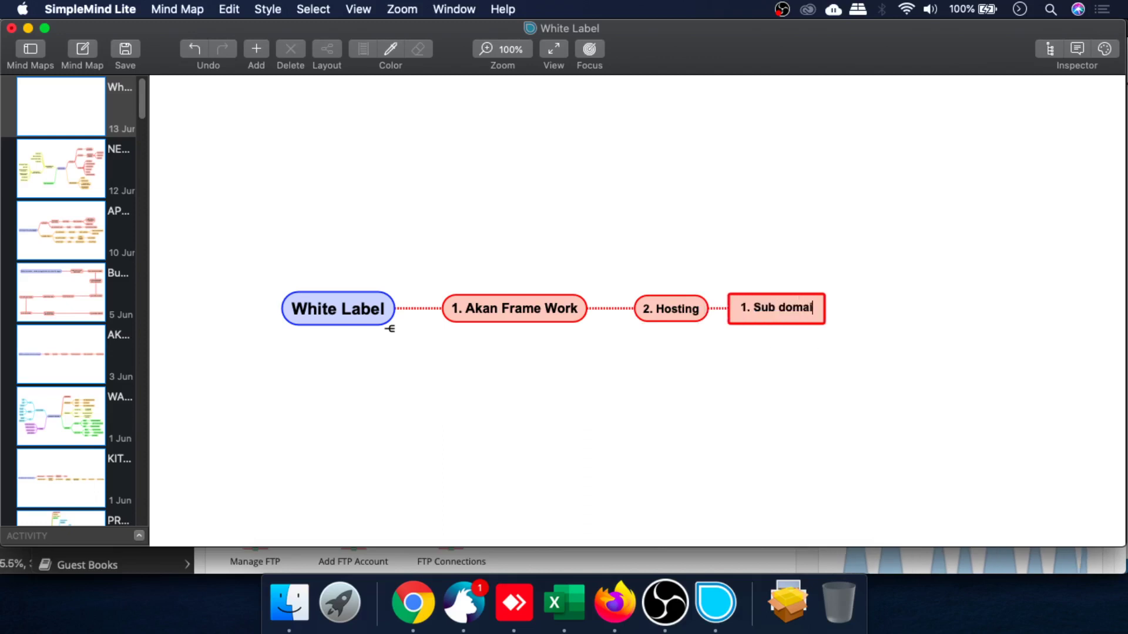
pyautogui.write('n')
pyautogui.press('Return')
# Add a second child topic to "2. Hosting" with the text "2. Manage domain"
pyautogui.click(706, 315)
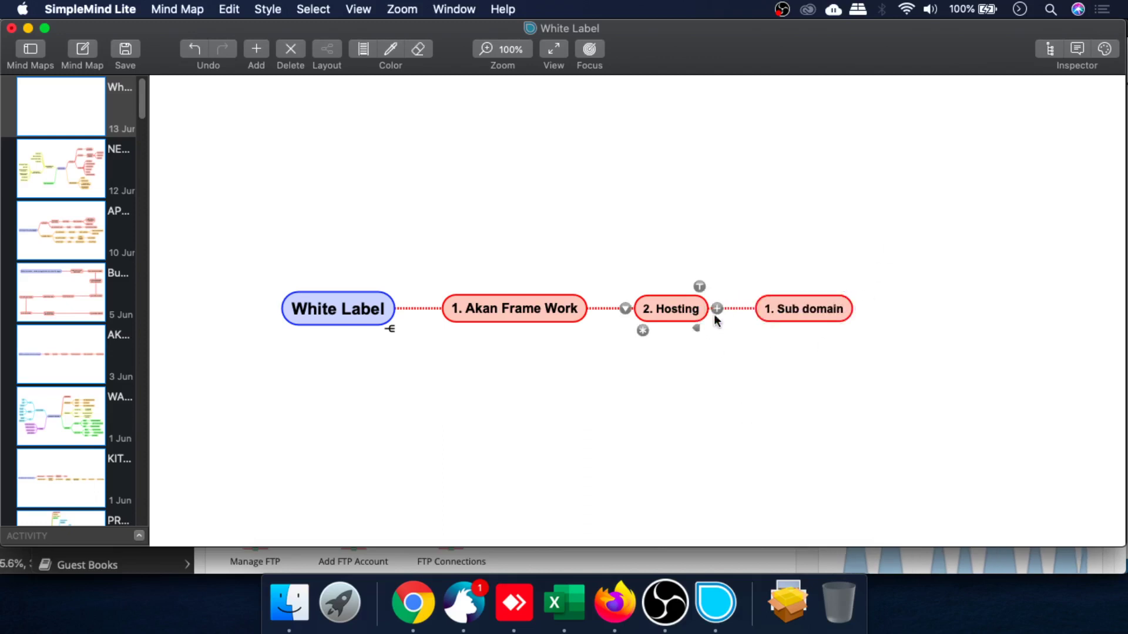
pyautogui.click(718, 309)
pyautogui.write('2. ')
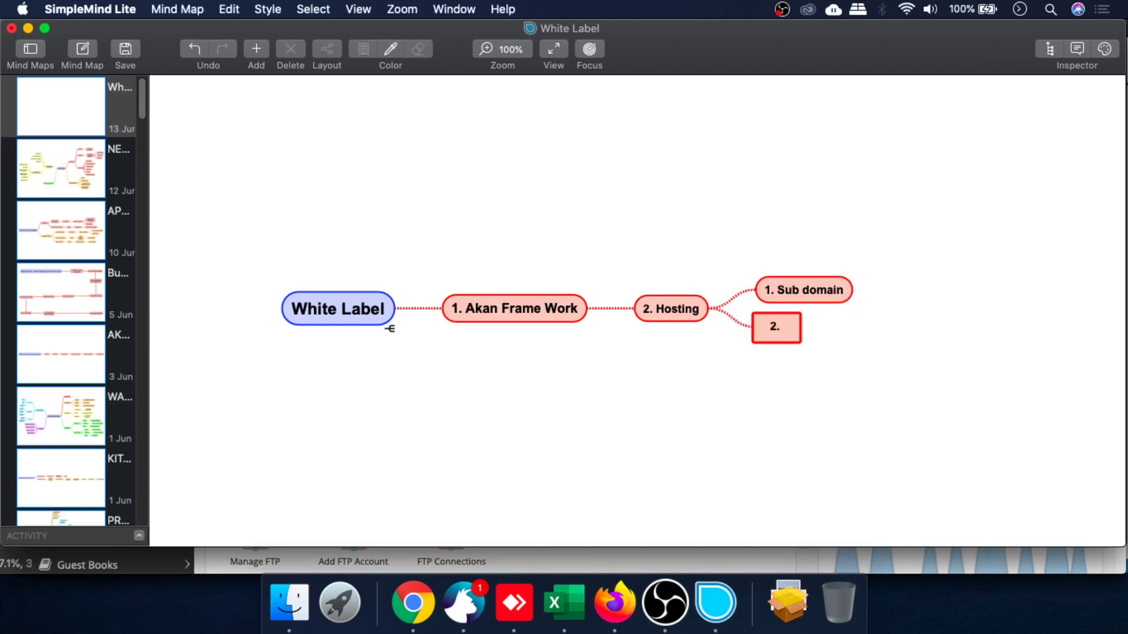
pyautogui.write('Manage domai')
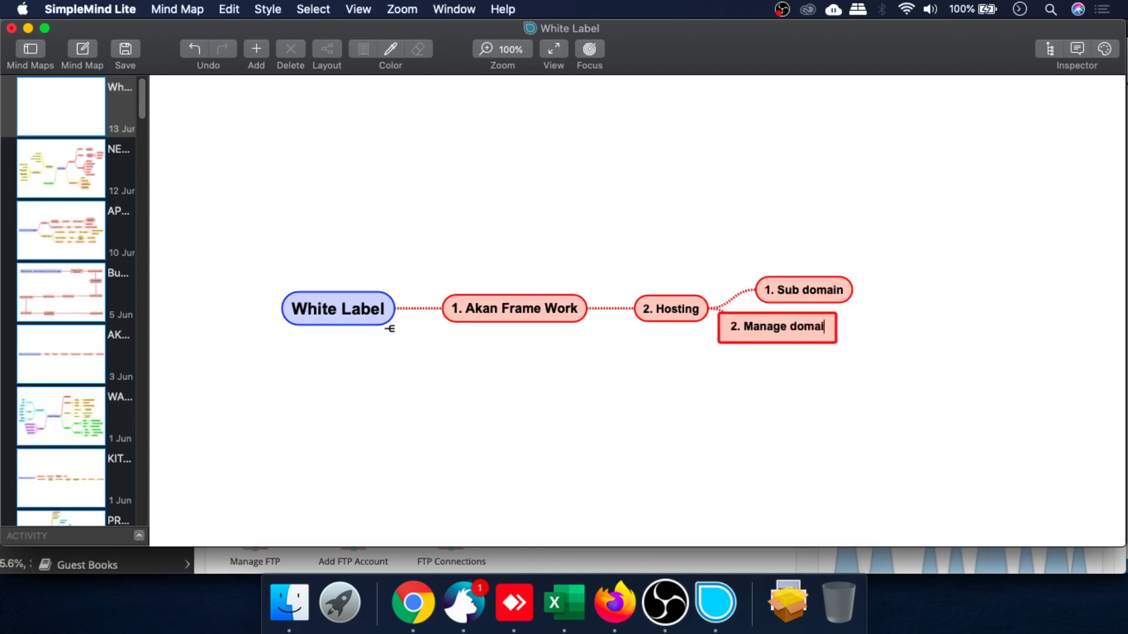
pyautogui.write('n')
pyautogui.press('Return')
# Add a third child topic to "2. Hosting" with the text "3. Dns zone setting"
pyautogui.click(670, 310)
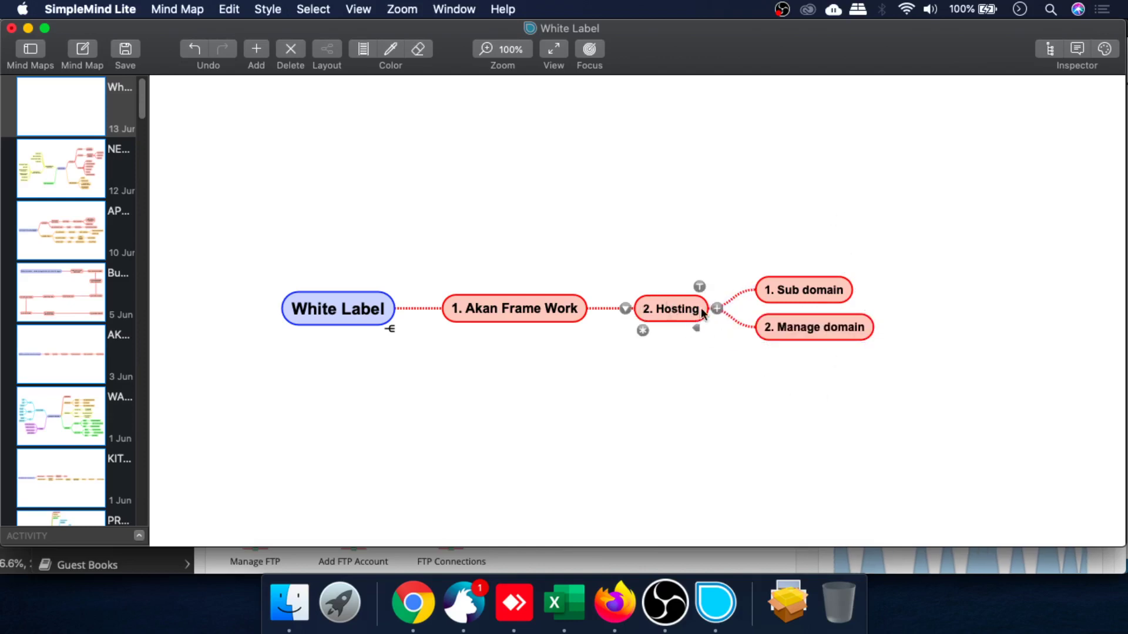
pyautogui.click(717, 308)
pyautogui.write('3')
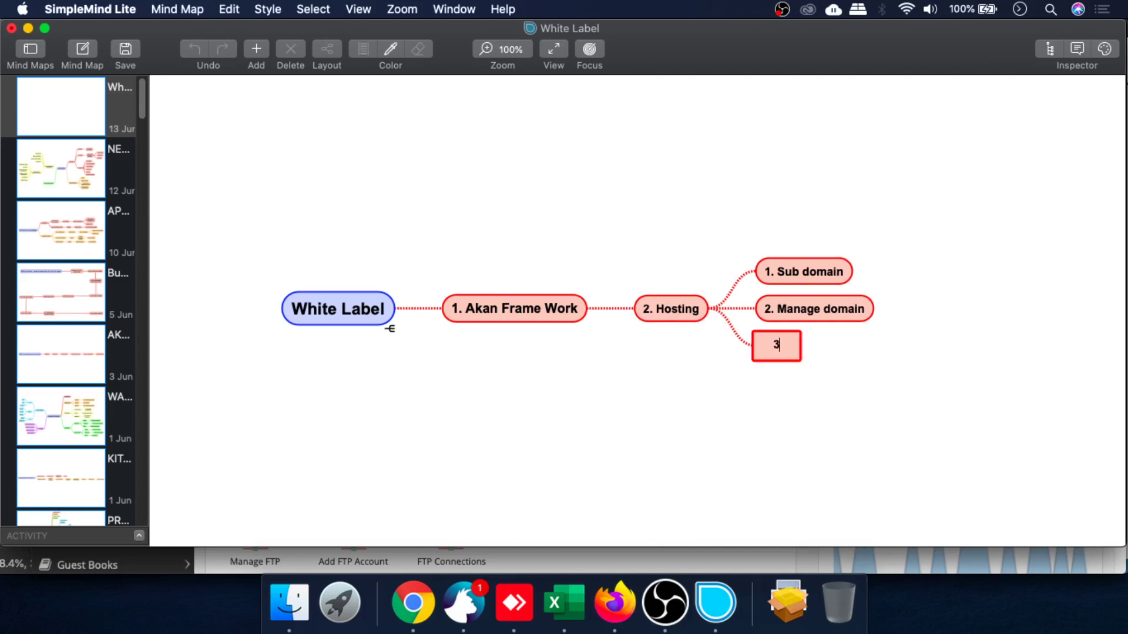
pyautogui.write('. Dns z')
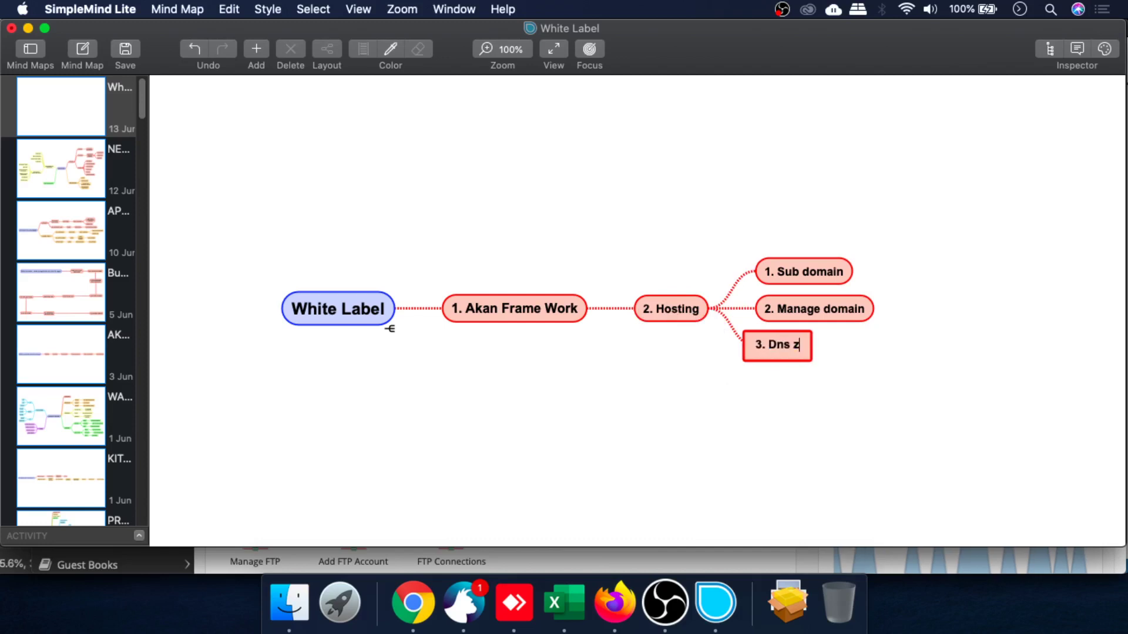
pyautogui.write('one ')
pyautogui.write('seeing')
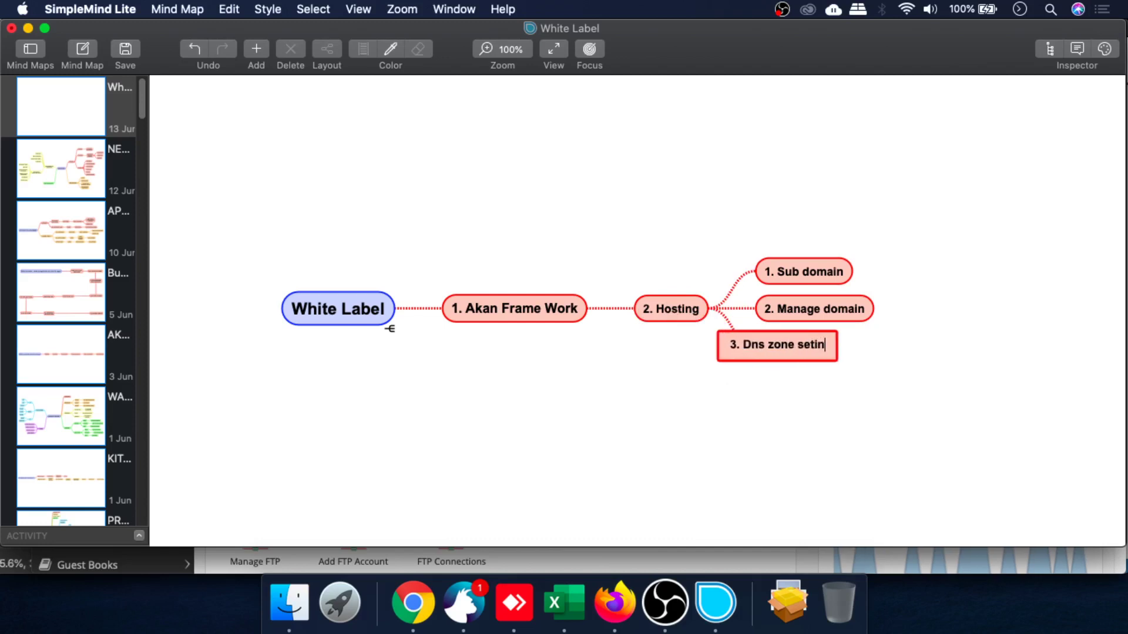
pyautogui.press('BackSpace')
pyautogui.press('BackSpace')
pyautogui.press('BackSpace')
pyautogui.press('BackSpace')
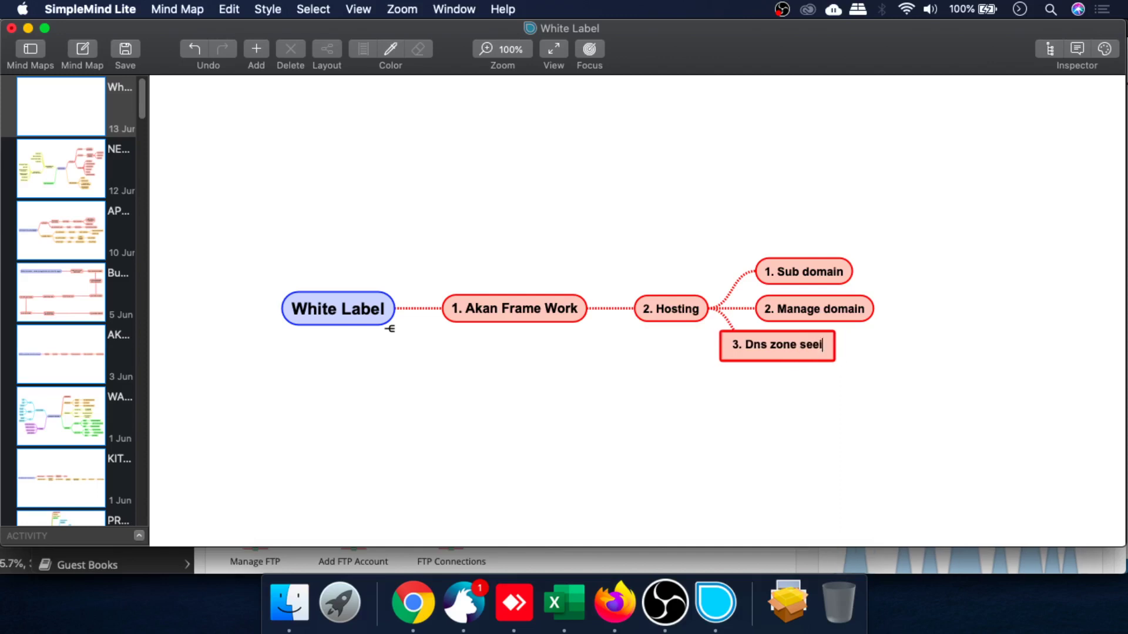
pyautogui.write('tting')
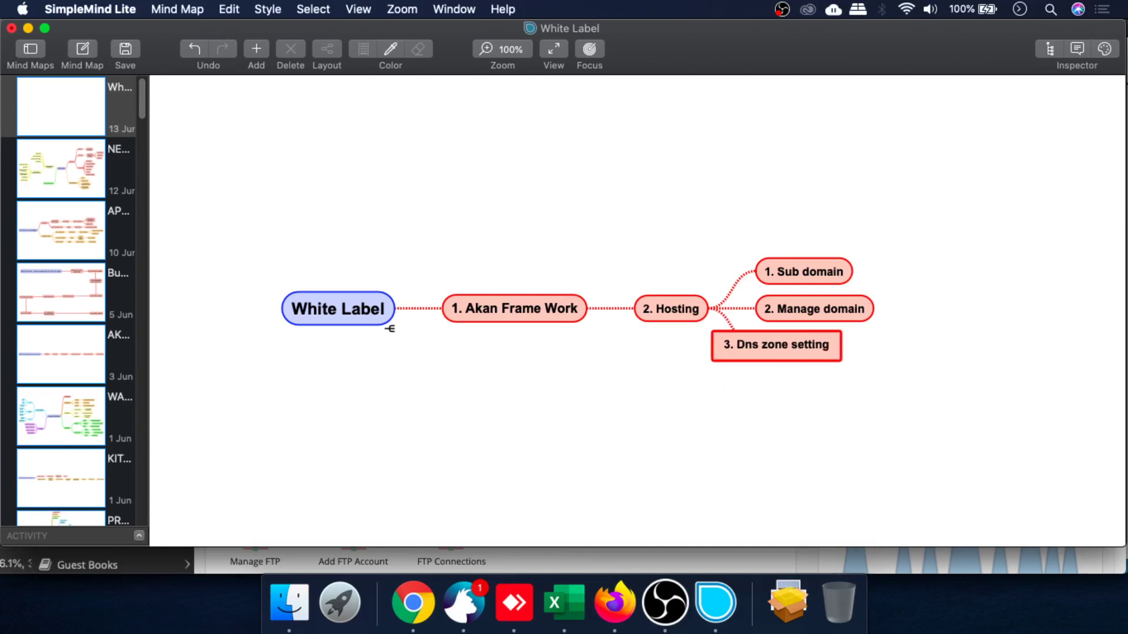
pyautogui.press('Return')
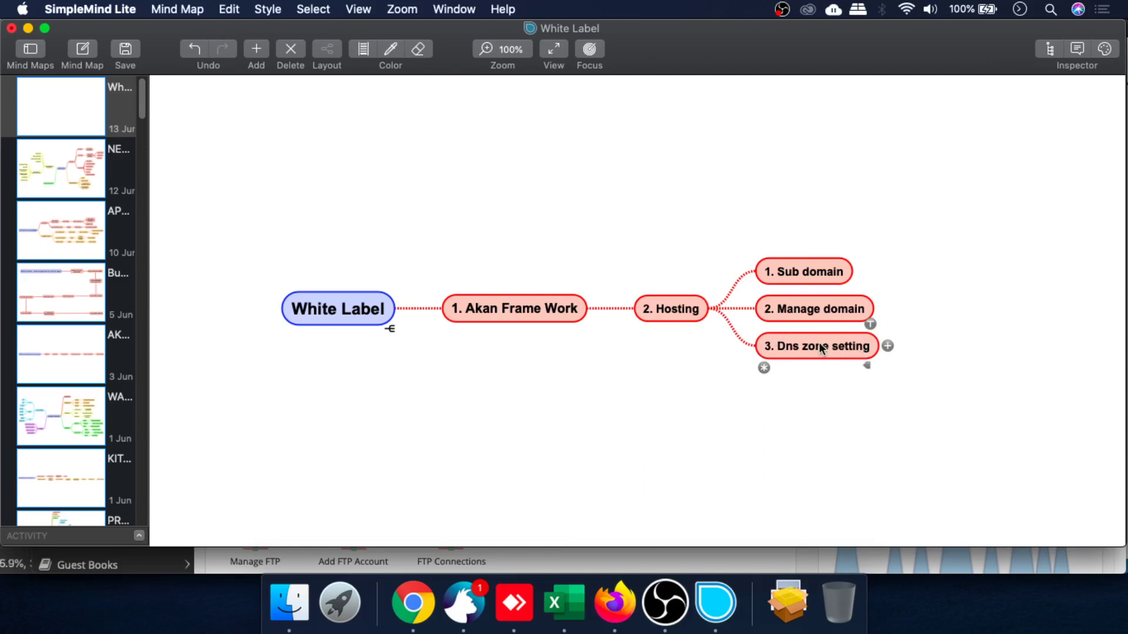
# Add a child topic with the text "Cname --> apps.androjex.co.id" to the "3. Dns zone setting" topic
pyautogui.click(888, 346)
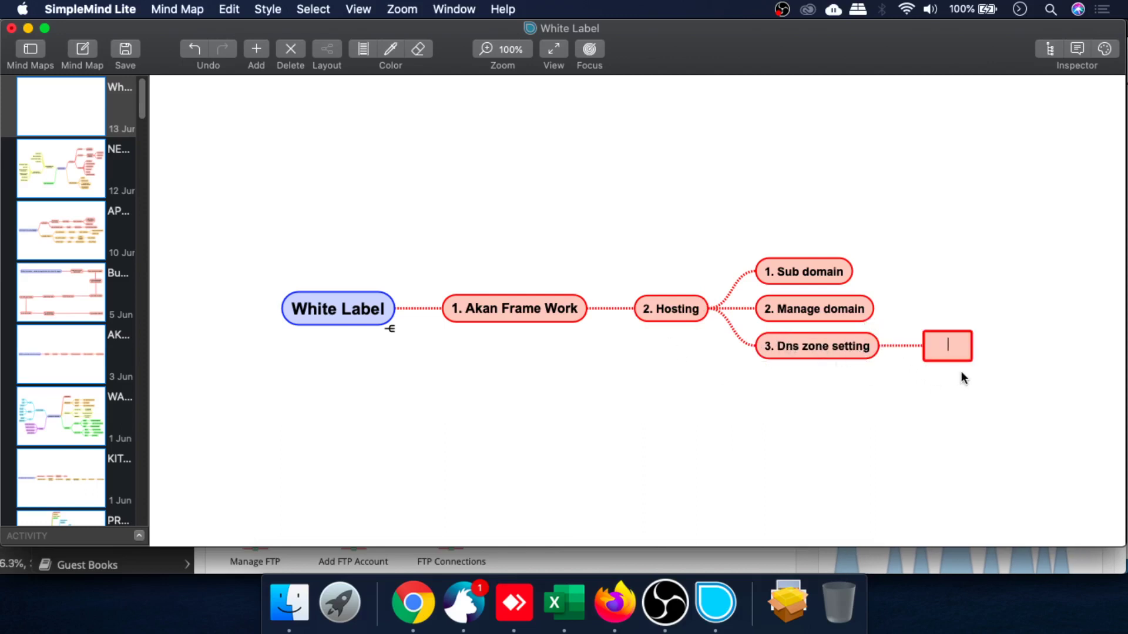
pyautogui.write('cnma')
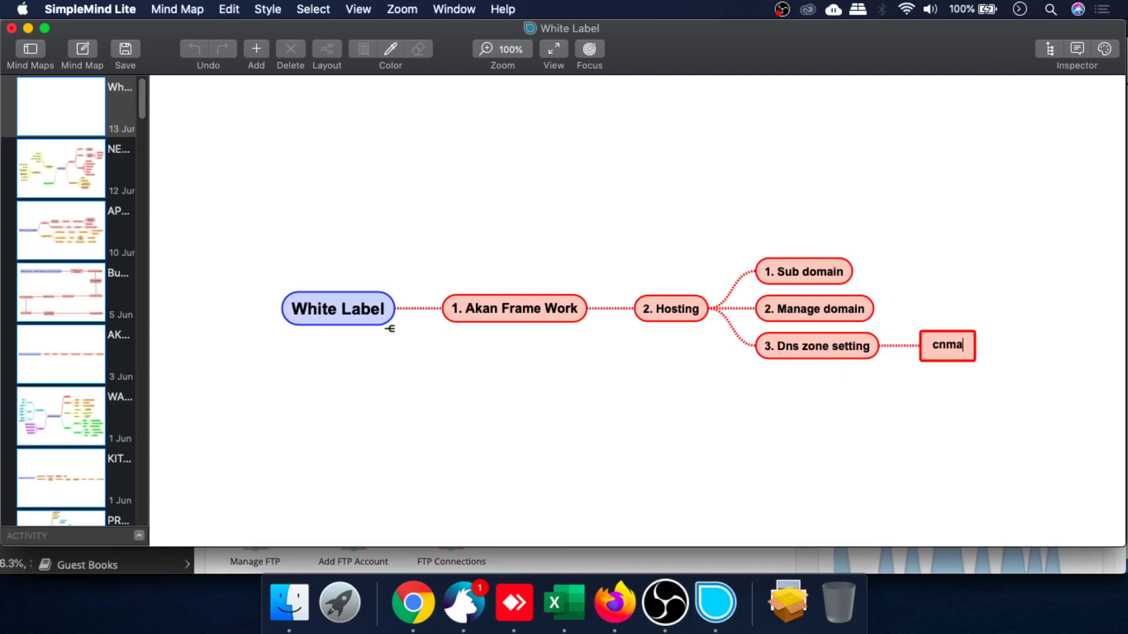
pyautogui.press('BackSpace')
pyautogui.press('BackSpace')
pyautogui.write('ame ')
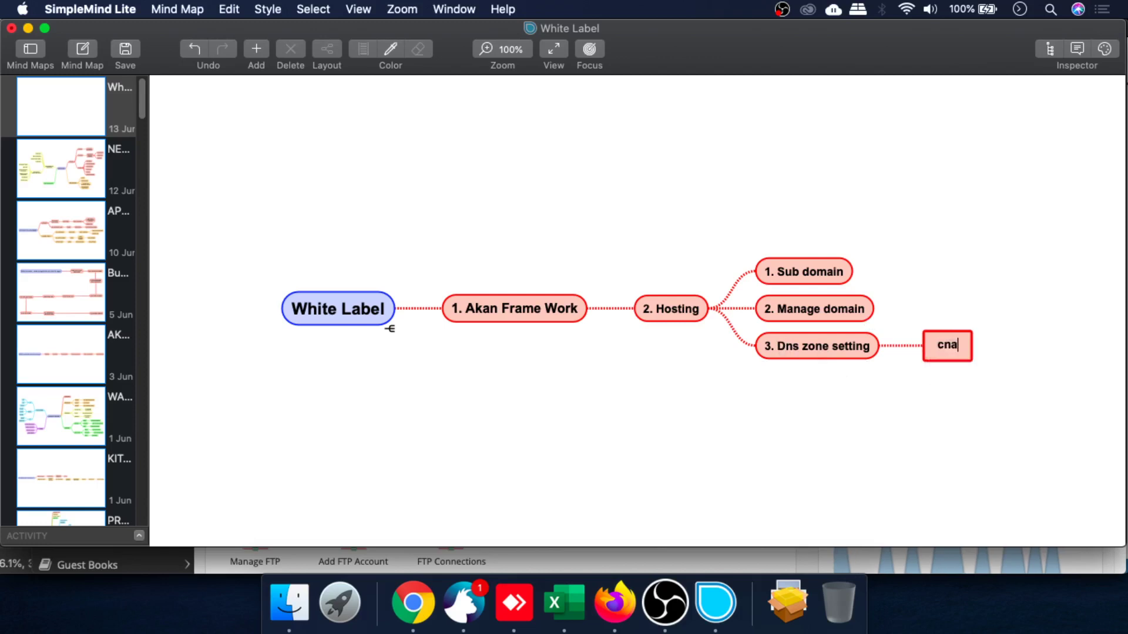
pyautogui.write('-')
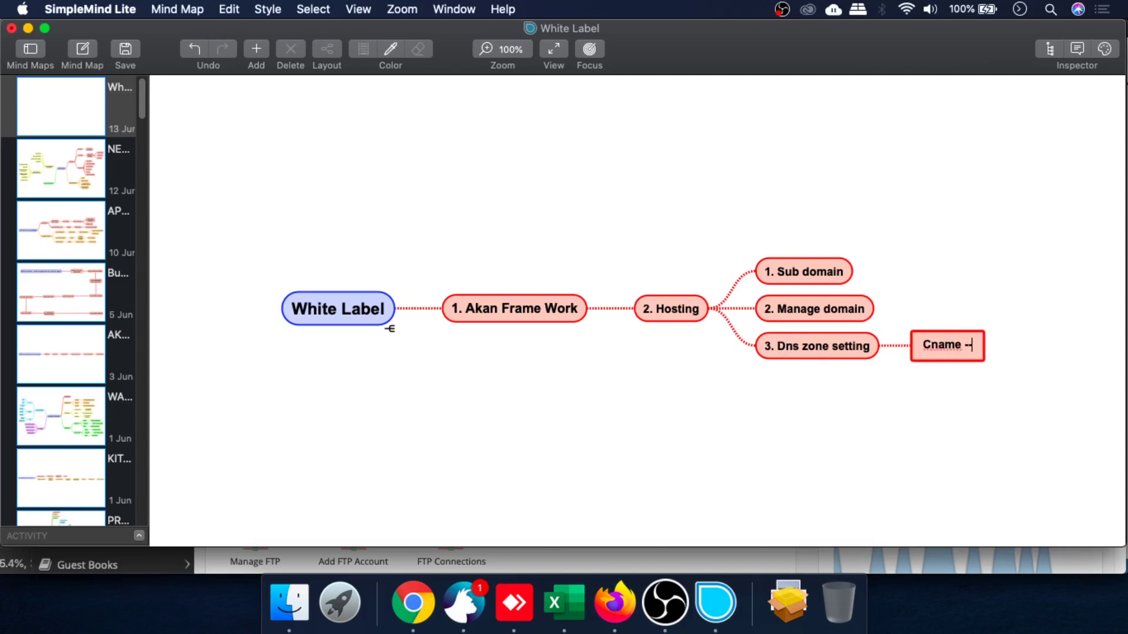
pyautogui.write('->')
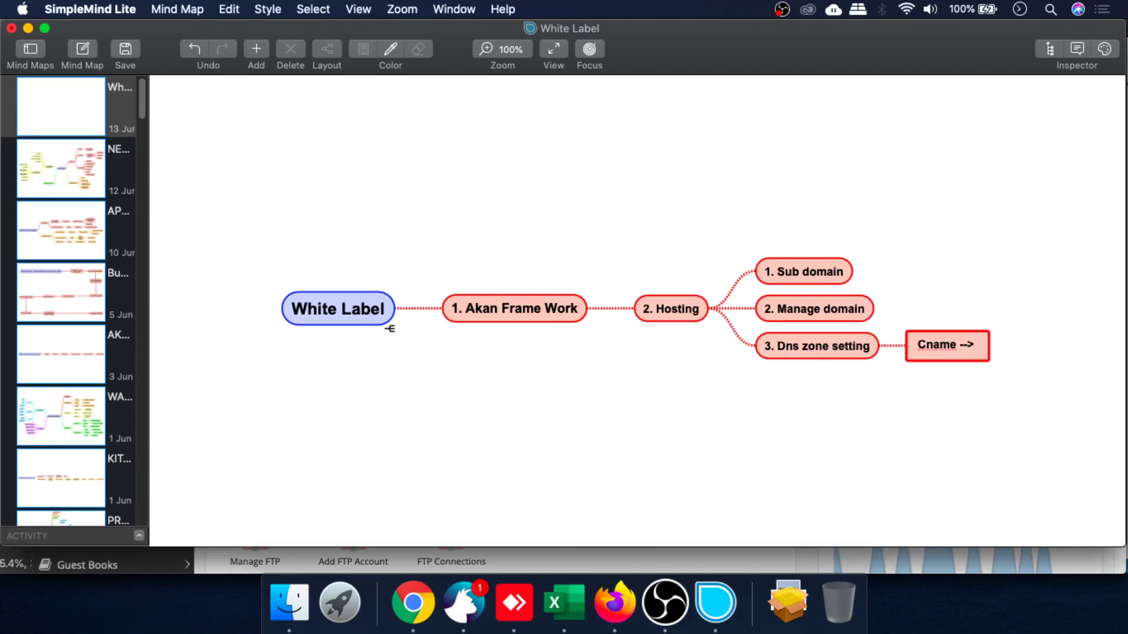
pyautogui.write(' androi')
pyautogui.press('BackSpace')
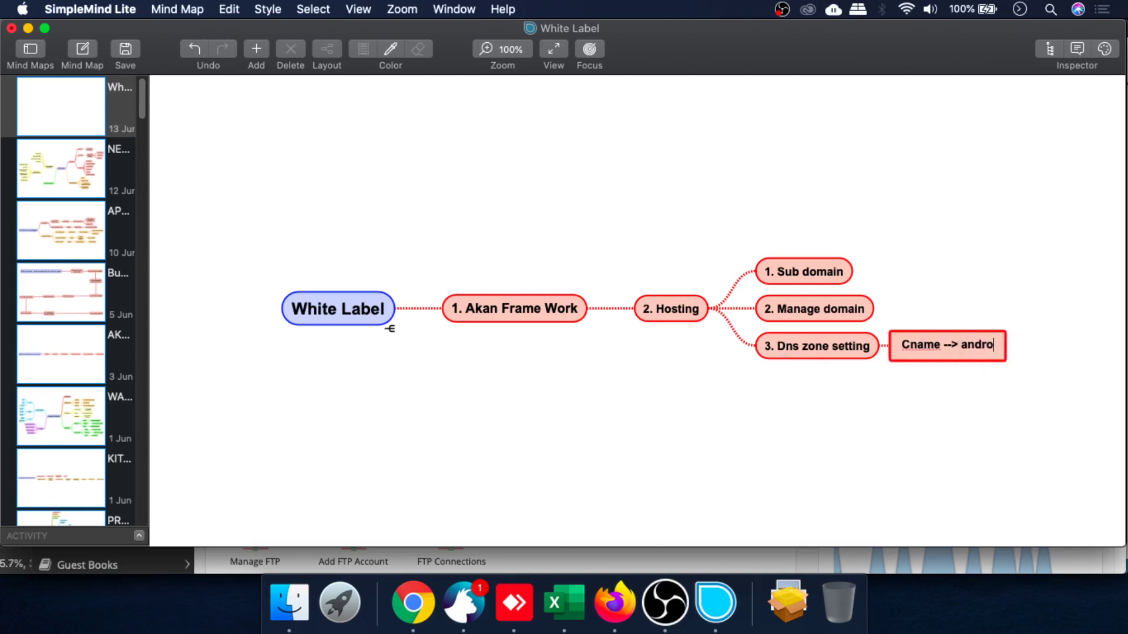
pyautogui.write('ges')
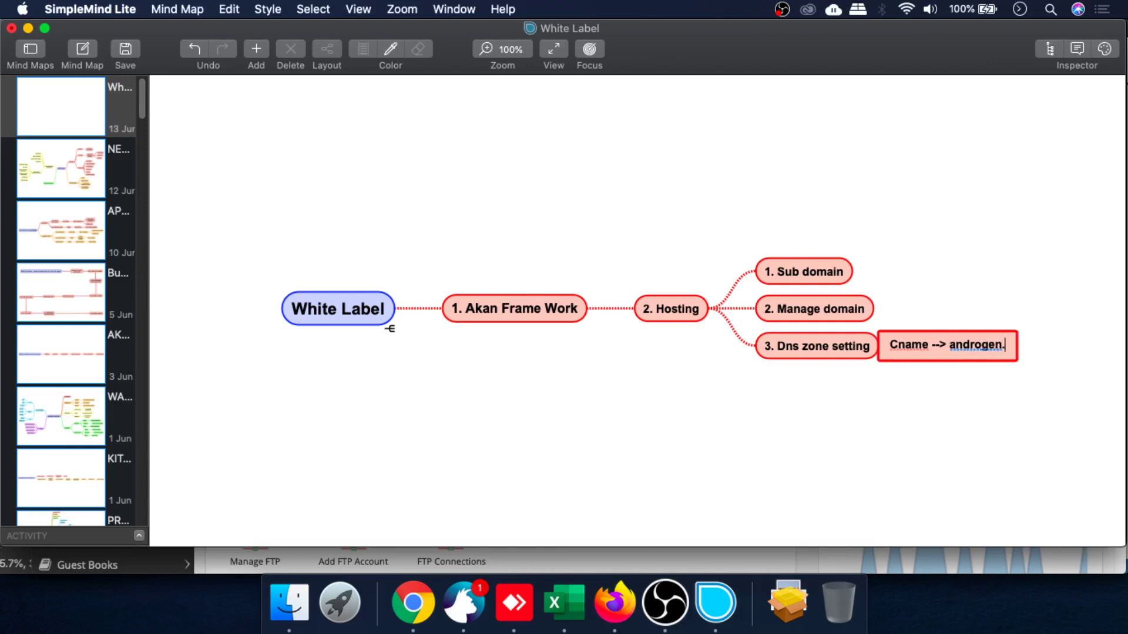
pyautogui.press('BackSpace')
pyautogui.press('BackSpace')
pyautogui.press('BackSpace')
pyautogui.press('BackSpace')
pyautogui.press('BackSpace')
pyautogui.press('BackSpace')
pyautogui.press('BackSpace')
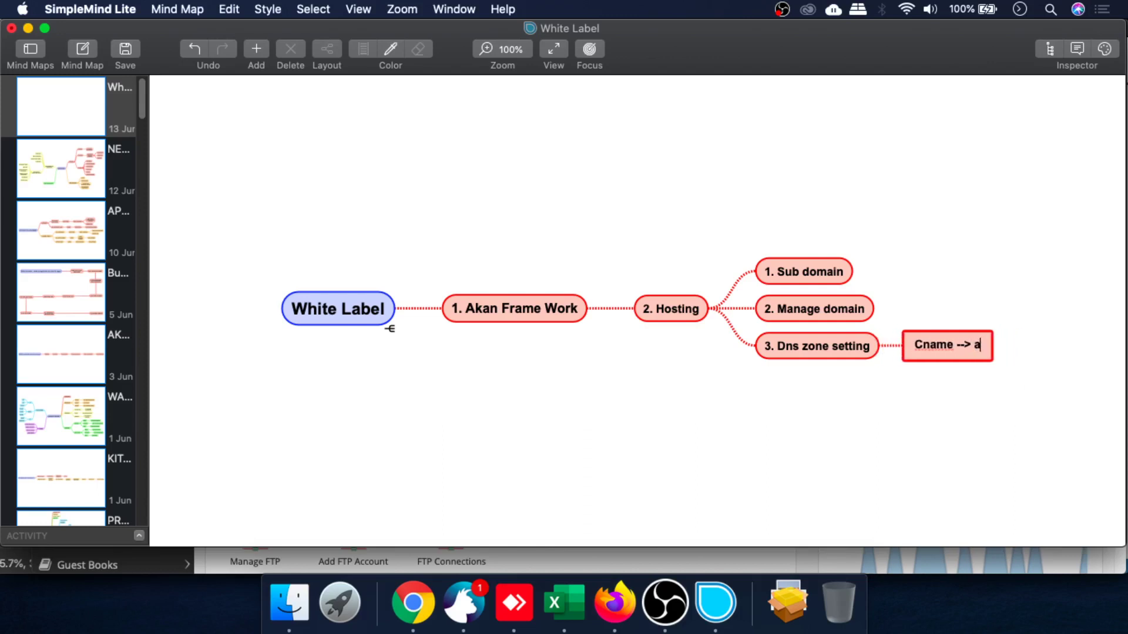
pyautogui.write('pps.and')
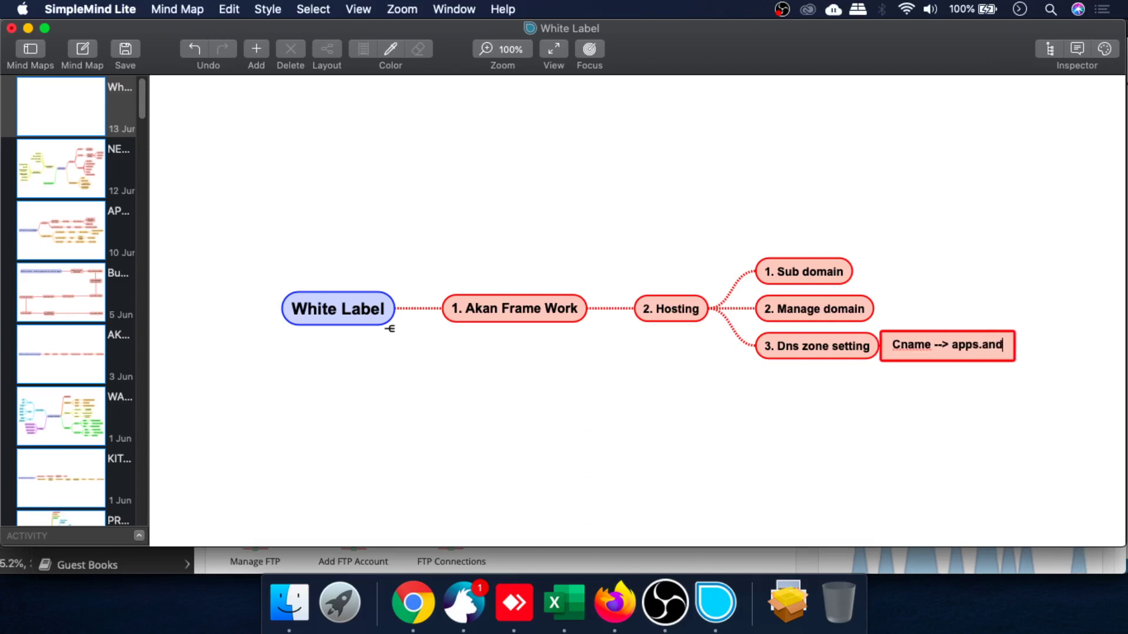
pyautogui.write('rojex.')
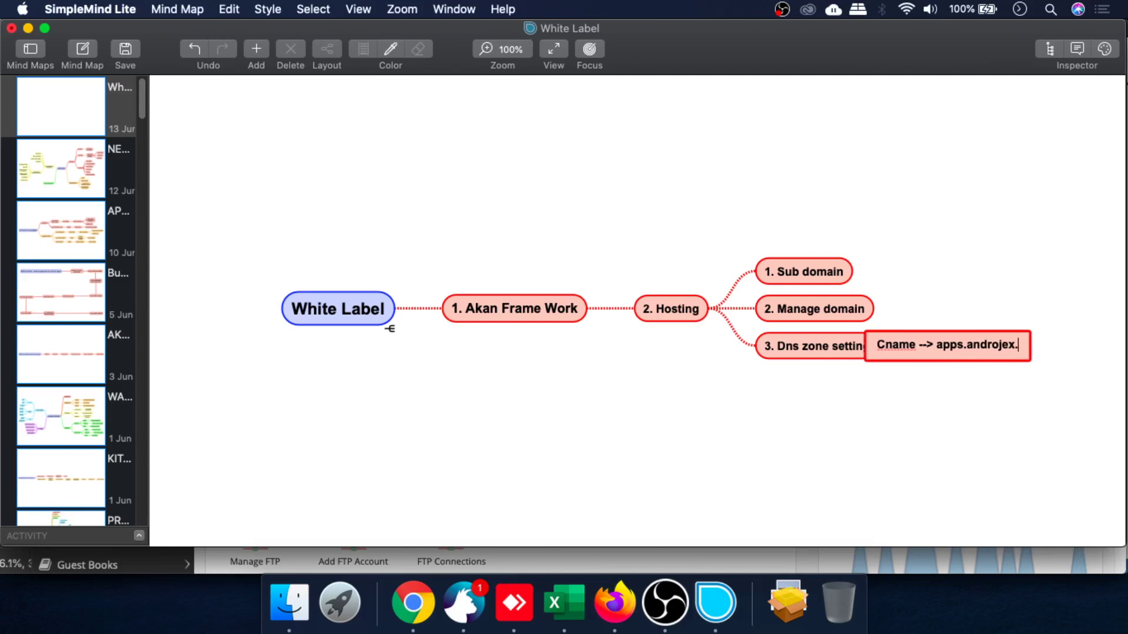
pyautogui.write('co.i')
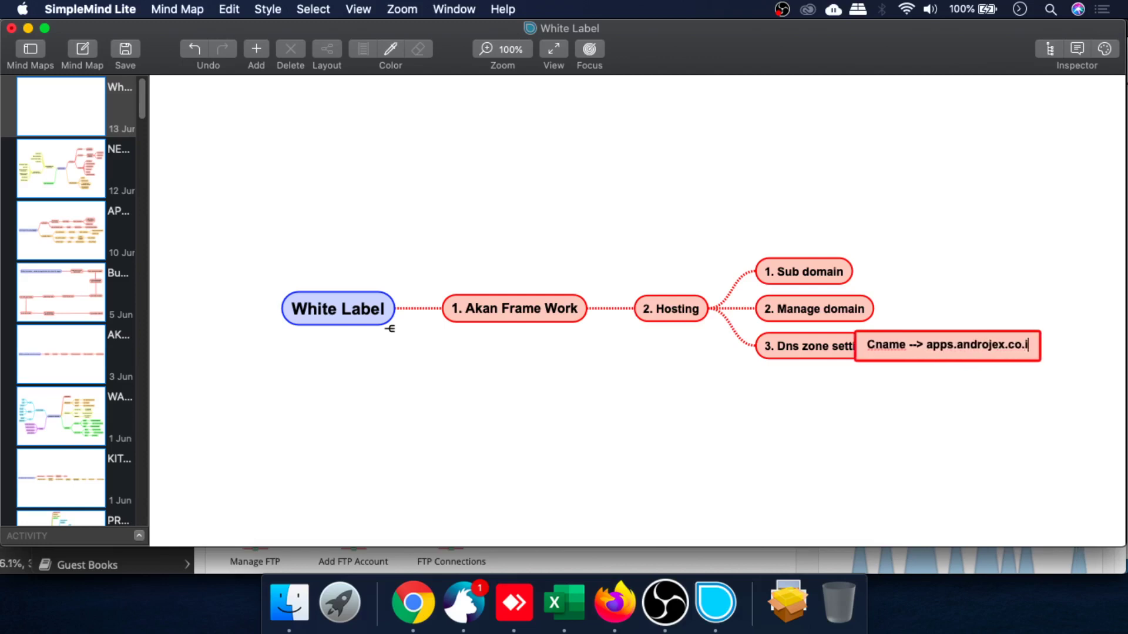
pyautogui.write('d')
pyautogui.press('Return')
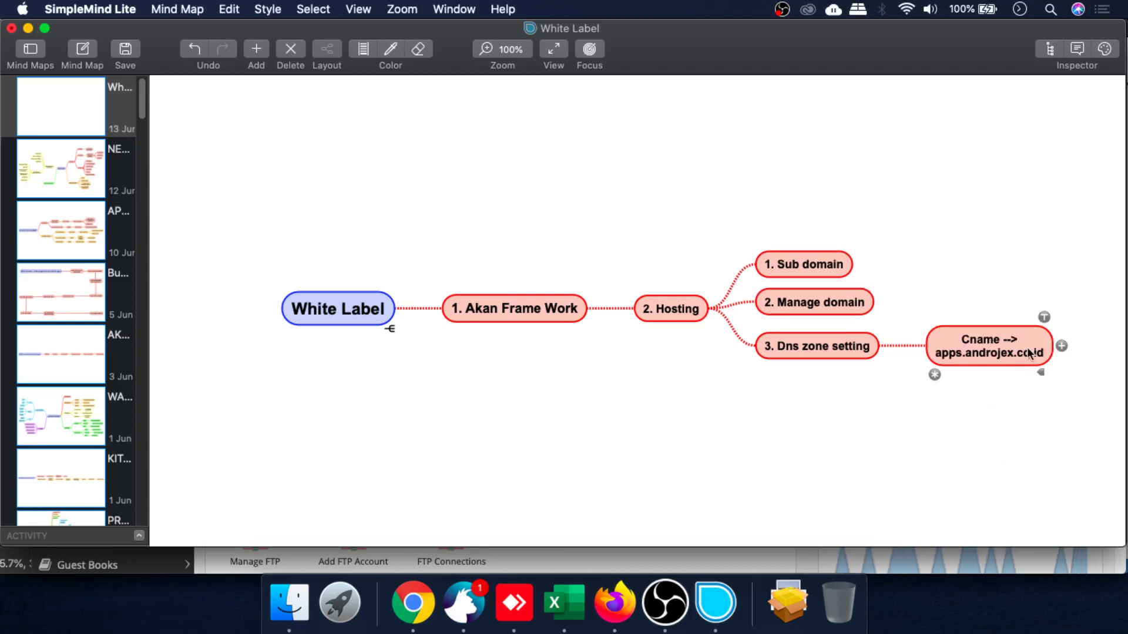
# Add a child topic with the text "propagansi" to the Cname topic
pyautogui.click(1061, 346)
pyautogui.write('pr')
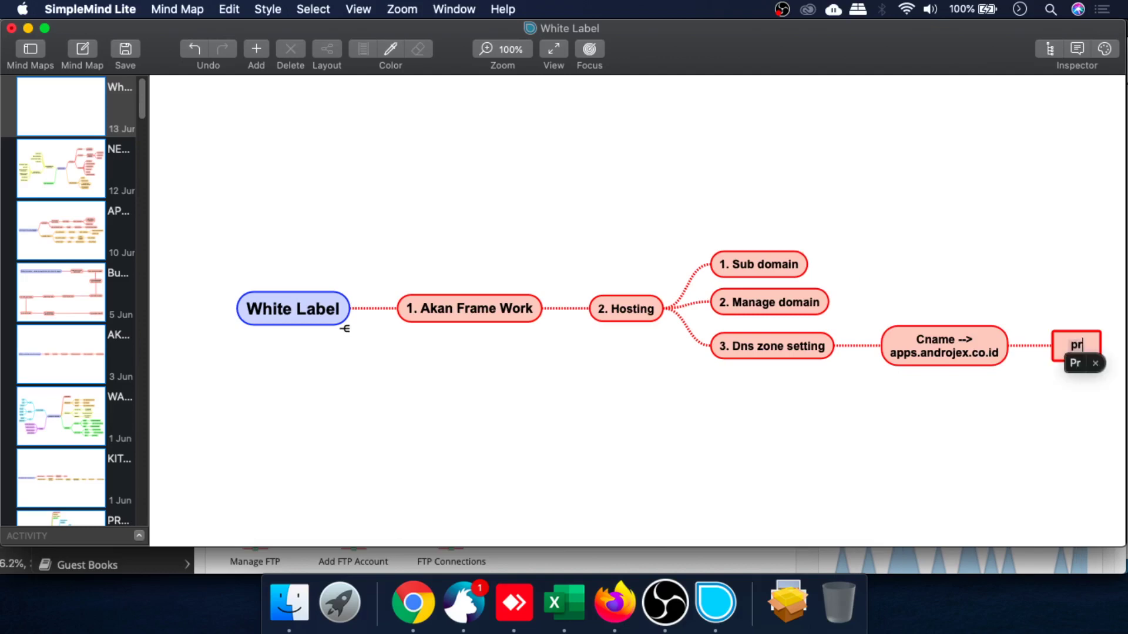
pyautogui.write('opan')
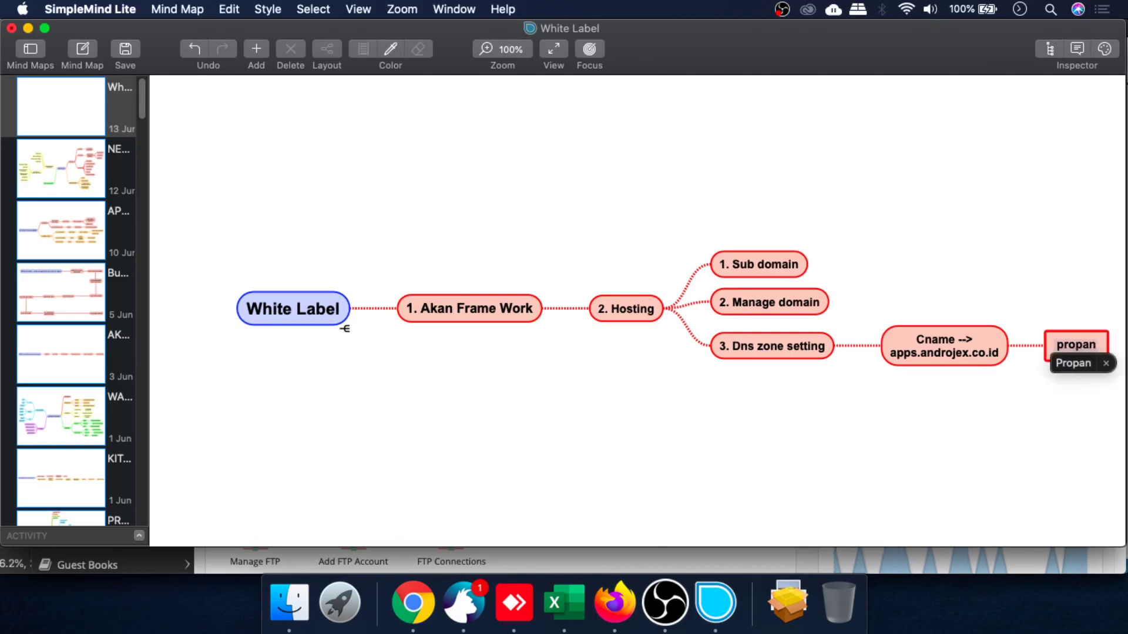
pyautogui.press('BackSpace')
pyautogui.write('gansi')
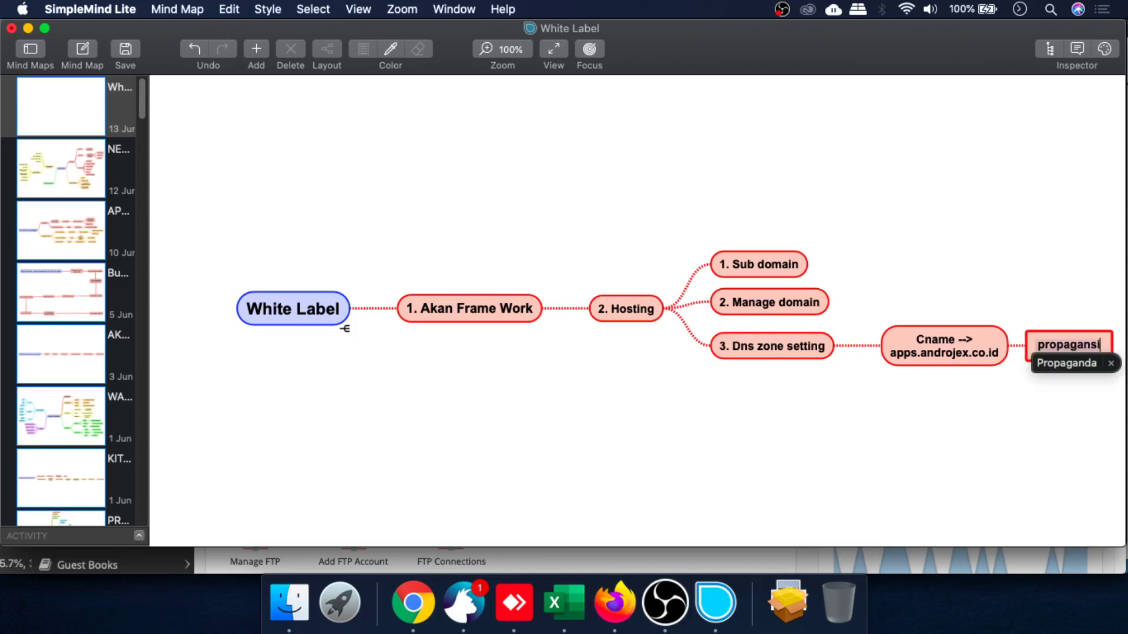
pyautogui.press('Return')
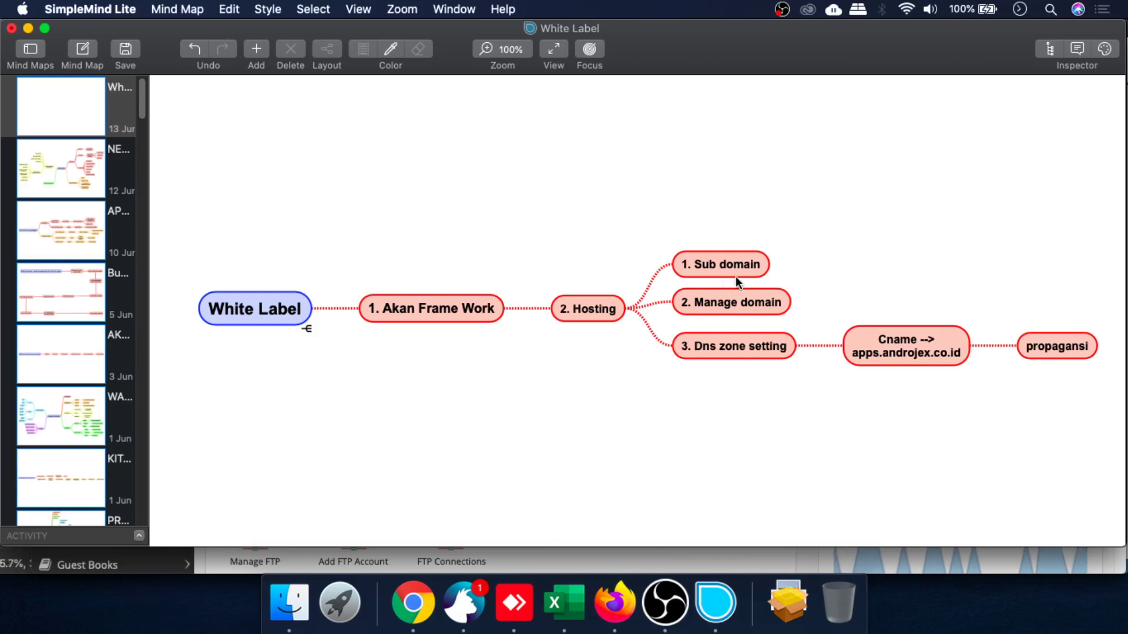
# Add a child topic with the text "Menunggu propagansi" to the "1. Sub domain" topic
pyautogui.click(746, 266)
pyautogui.click(774, 264)
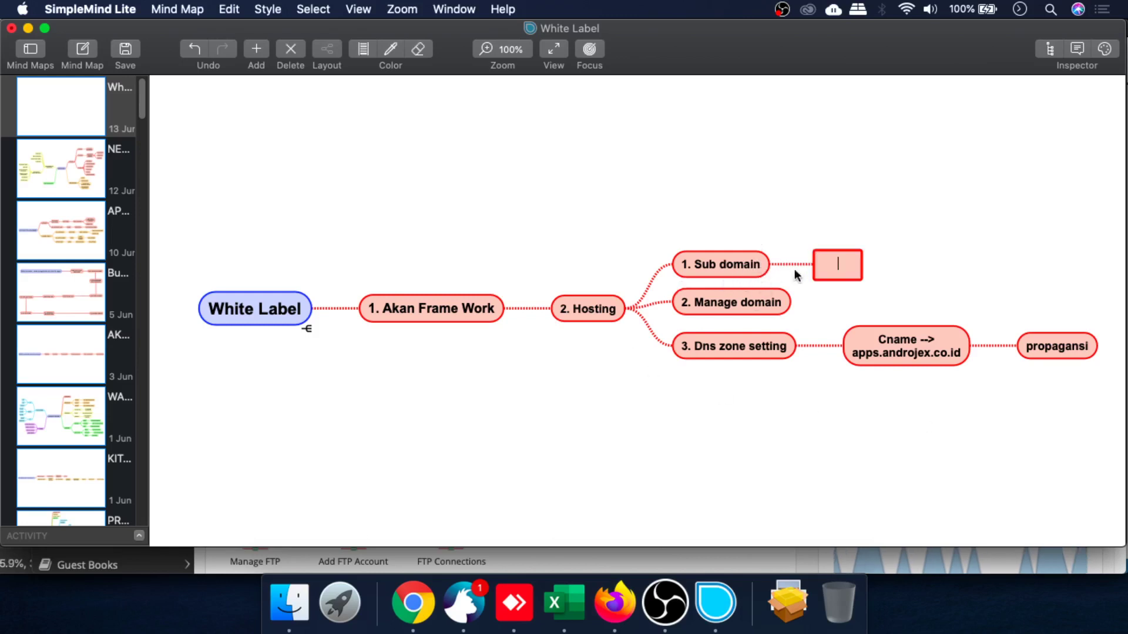
pyautogui.write('menunggu')
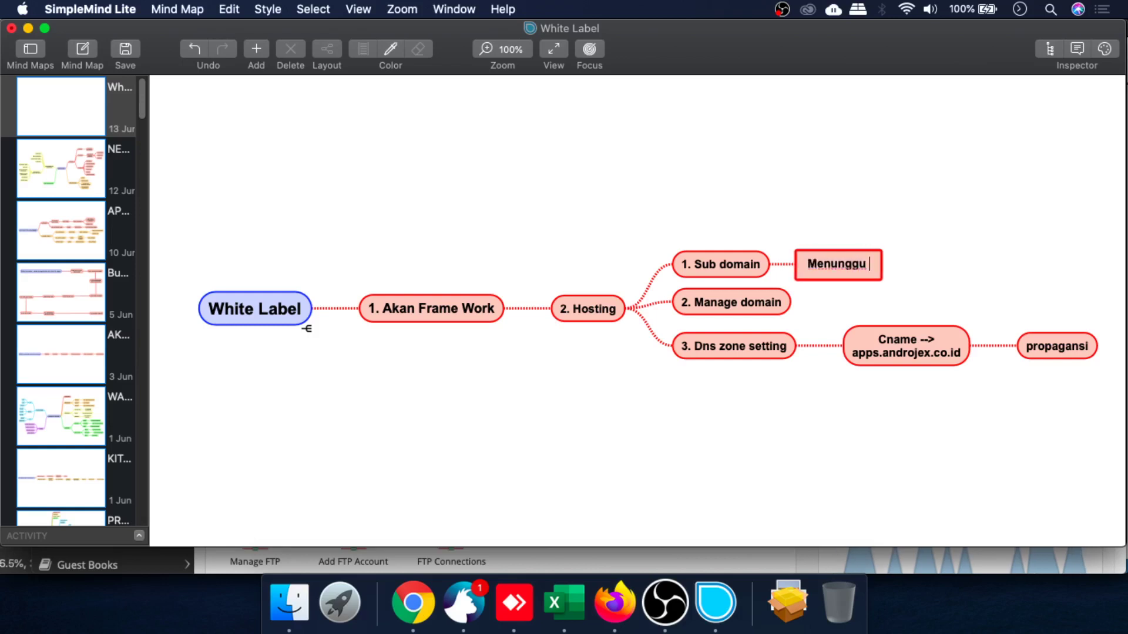
pyautogui.write(' pro')
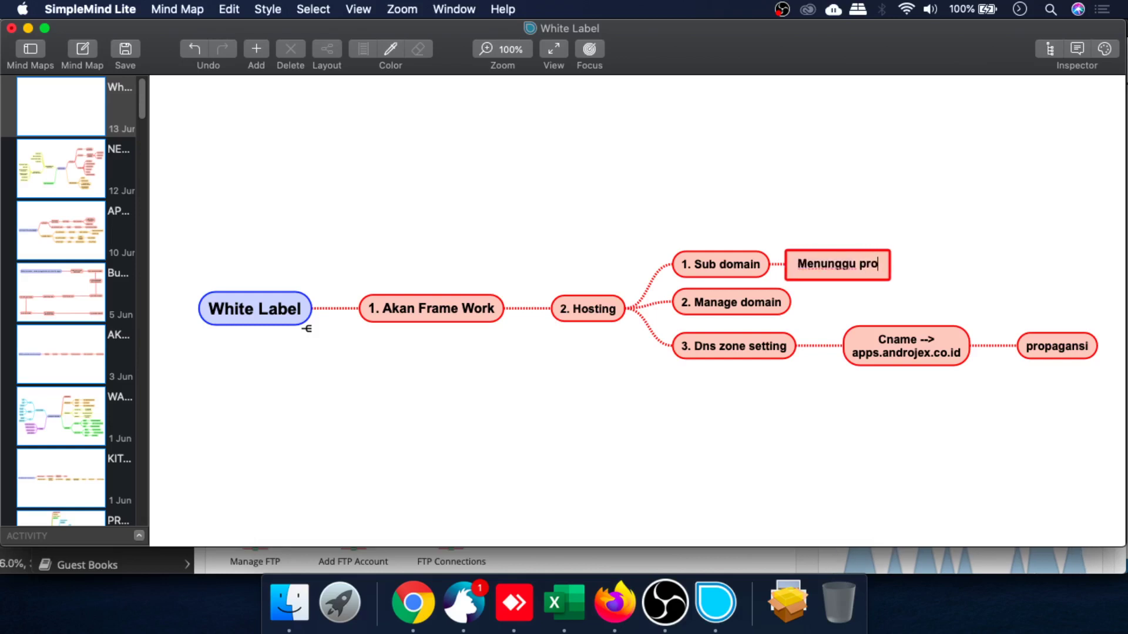
pyautogui.write('pagansi')
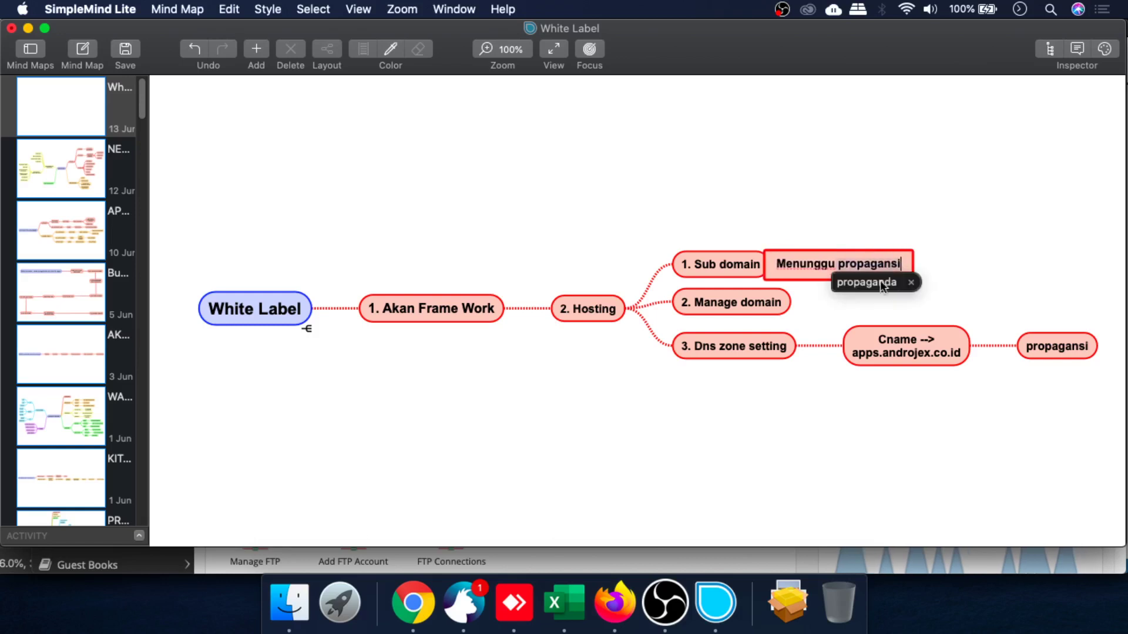
pyautogui.press('Return')
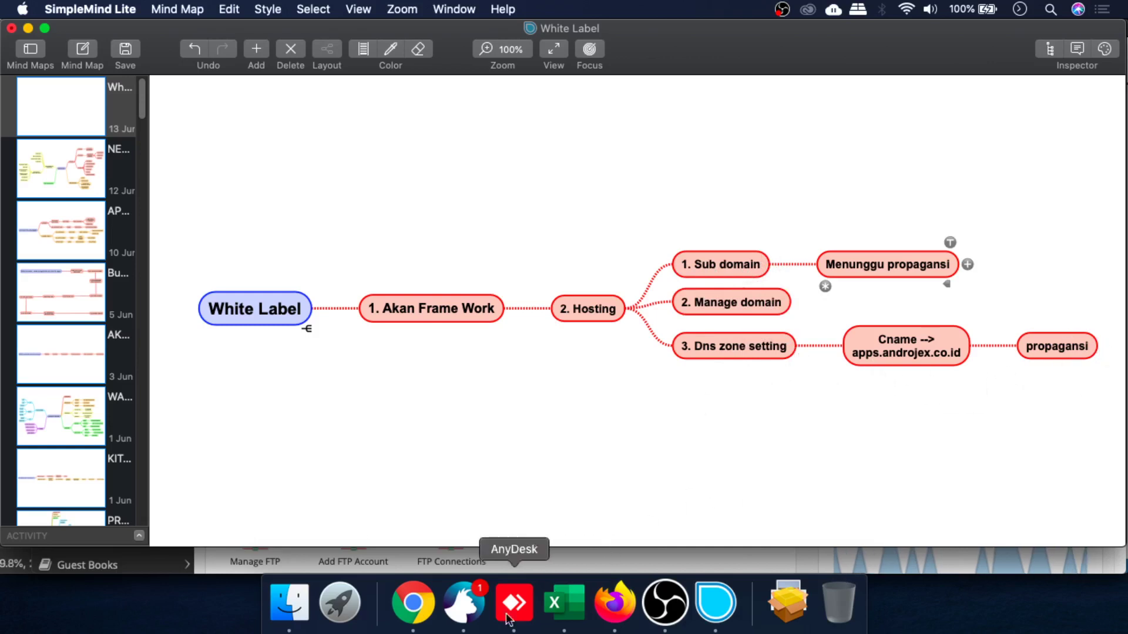
# Switch to the Webuzo hosting panel in Firefox and look through its domain, database, email, configuration, security and server sections
pyautogui.click(424, 614)
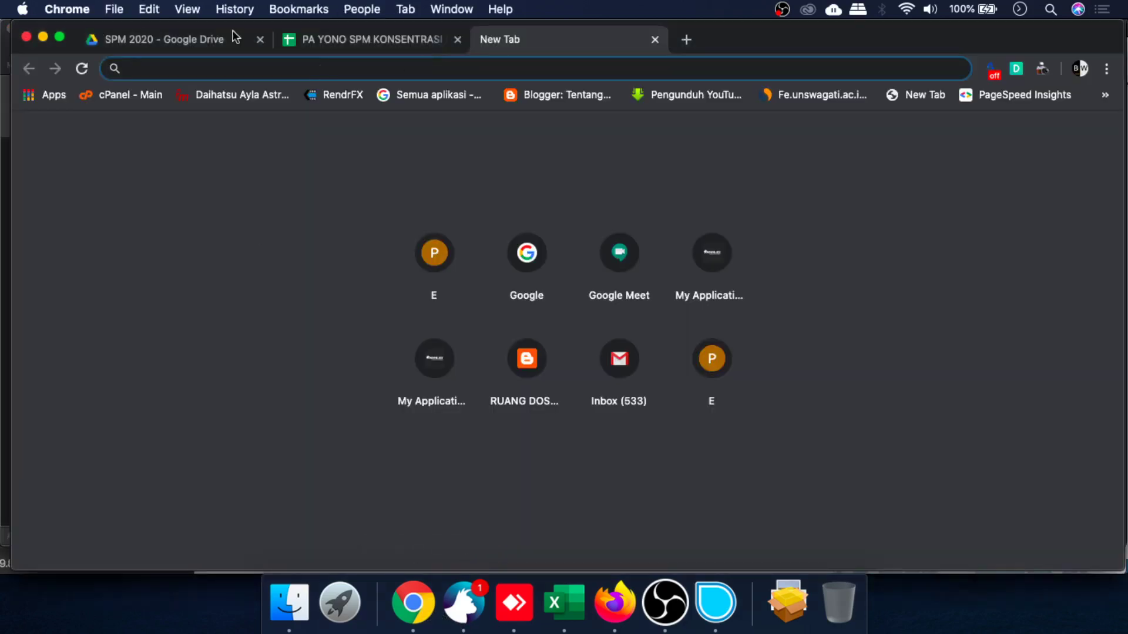
pyautogui.click(614, 606)
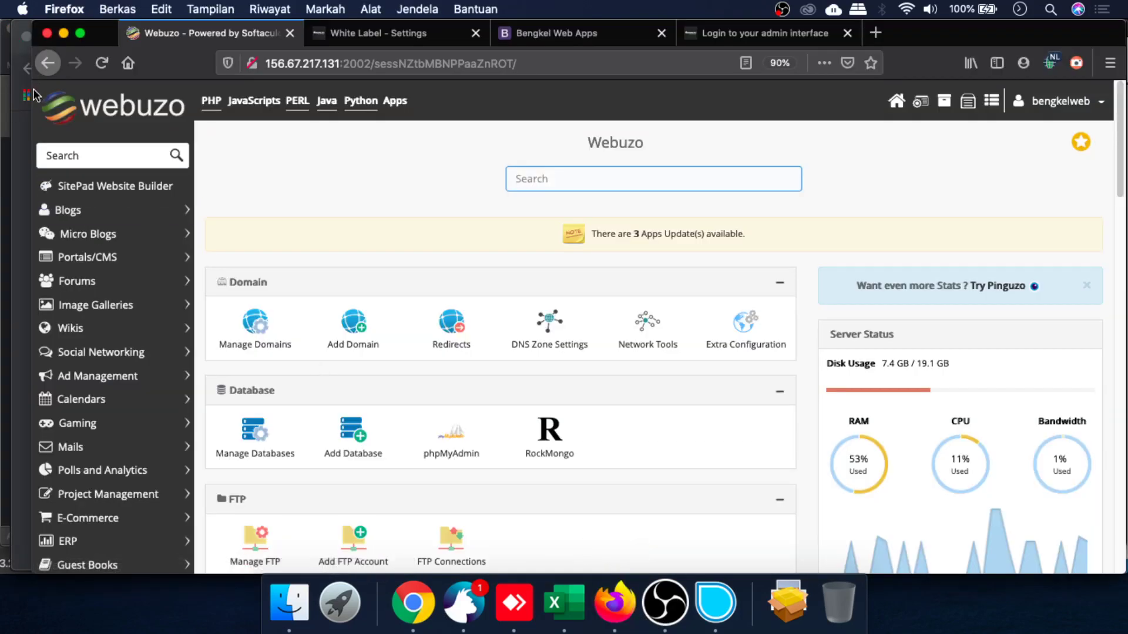
pyautogui.moveTo(33, 88); pyautogui.dragTo(6, 88)
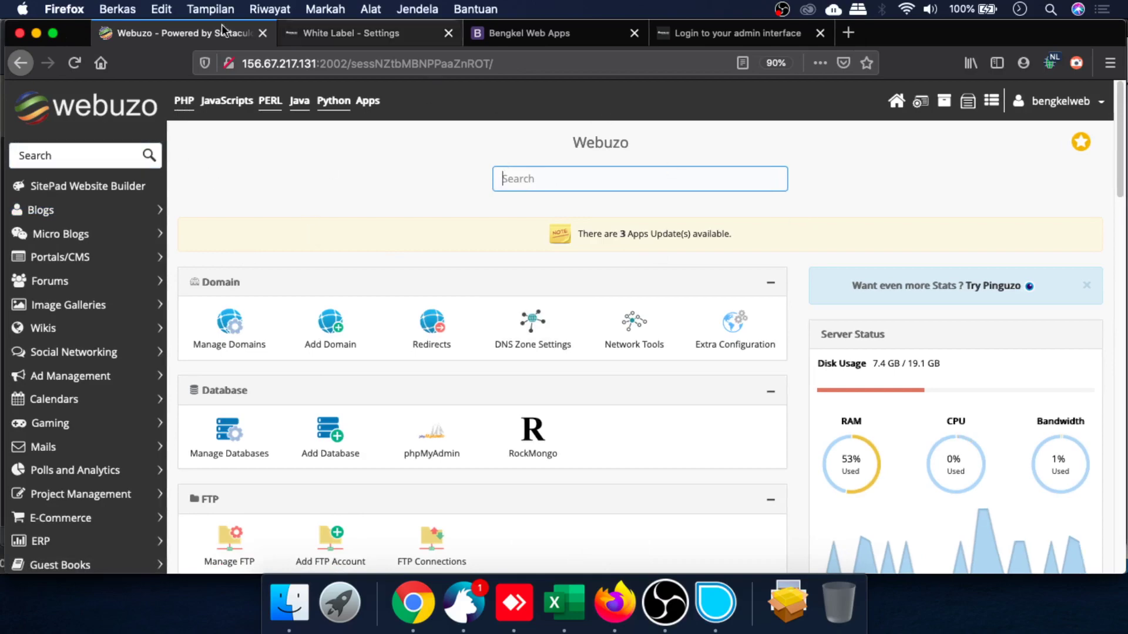
pyautogui.scroll(-5, 870, 200)
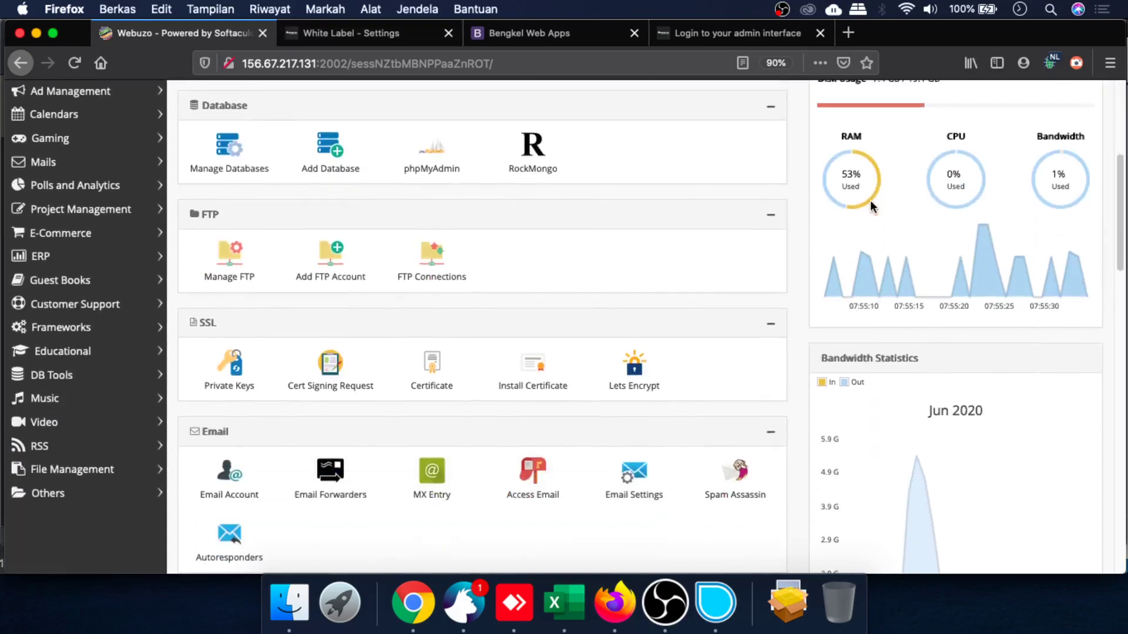
pyautogui.scroll(-15, 869, 199)
pyautogui.scroll(10, 869, 197)
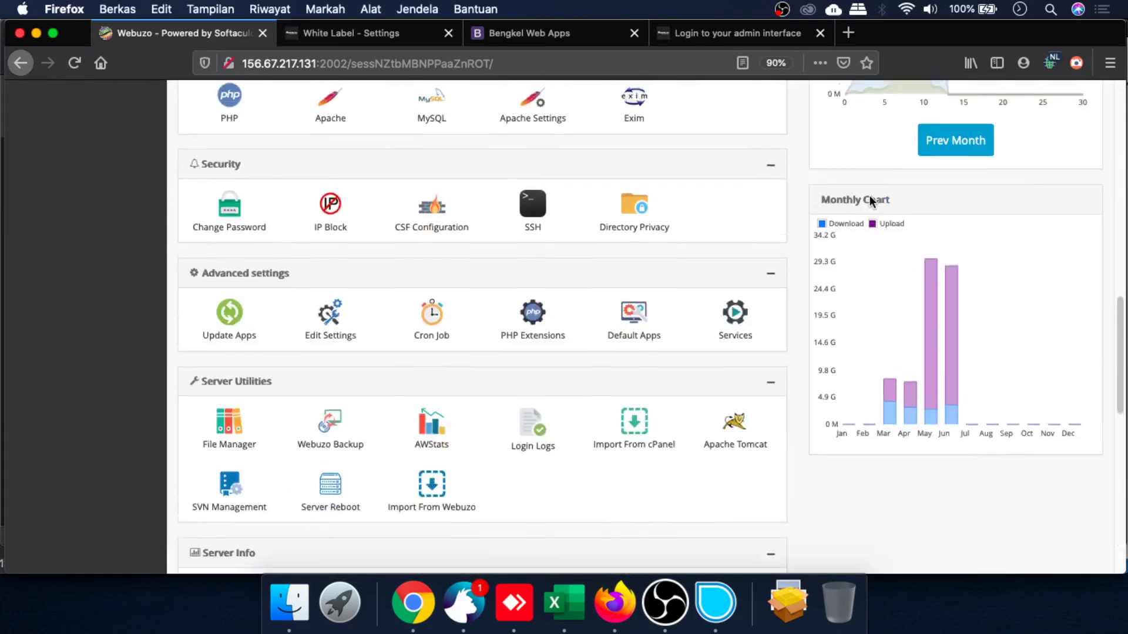
pyautogui.scroll(10, 868, 200)
pyautogui.scroll(-10, 867, 202)
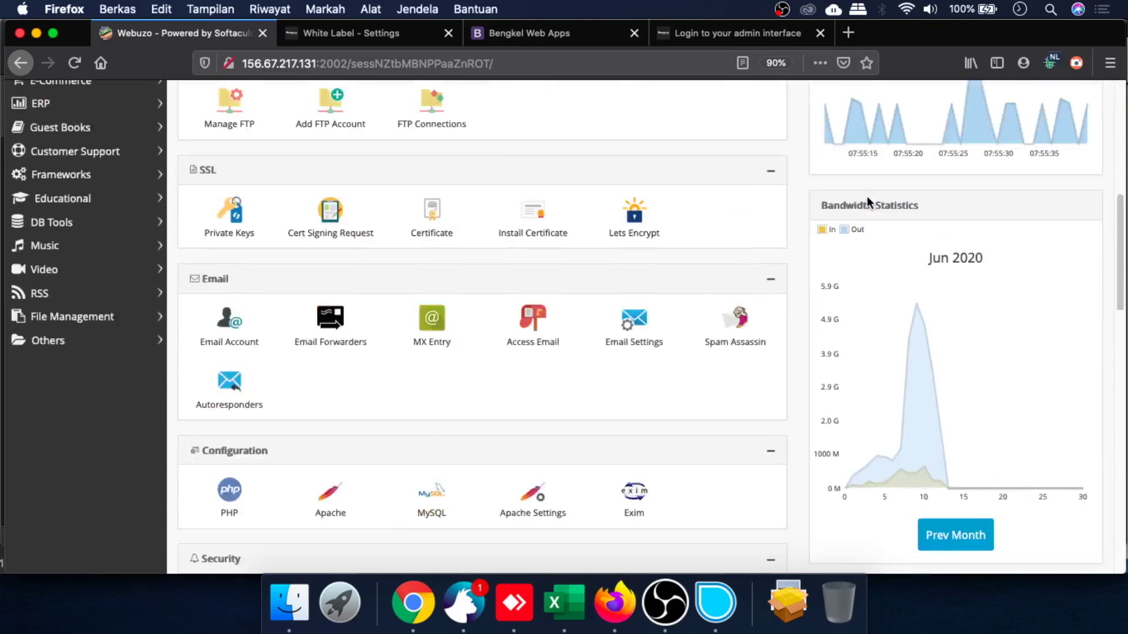
pyautogui.scroll(-10, 868, 198)
pyautogui.scroll(15, 868, 199)
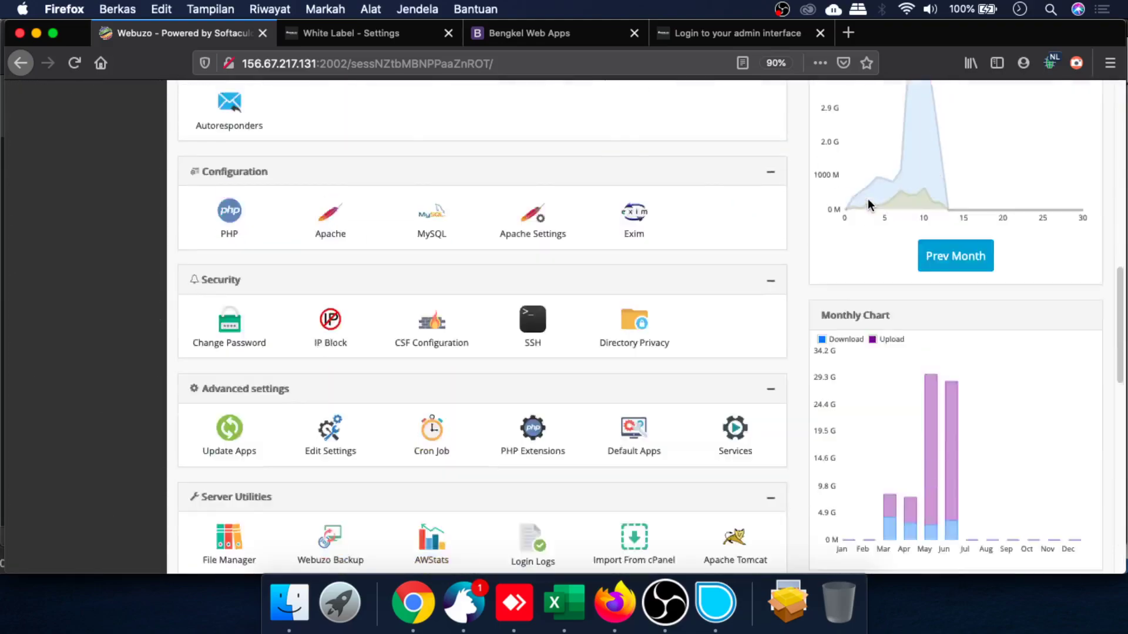
pyautogui.scroll(-10, 865, 205)
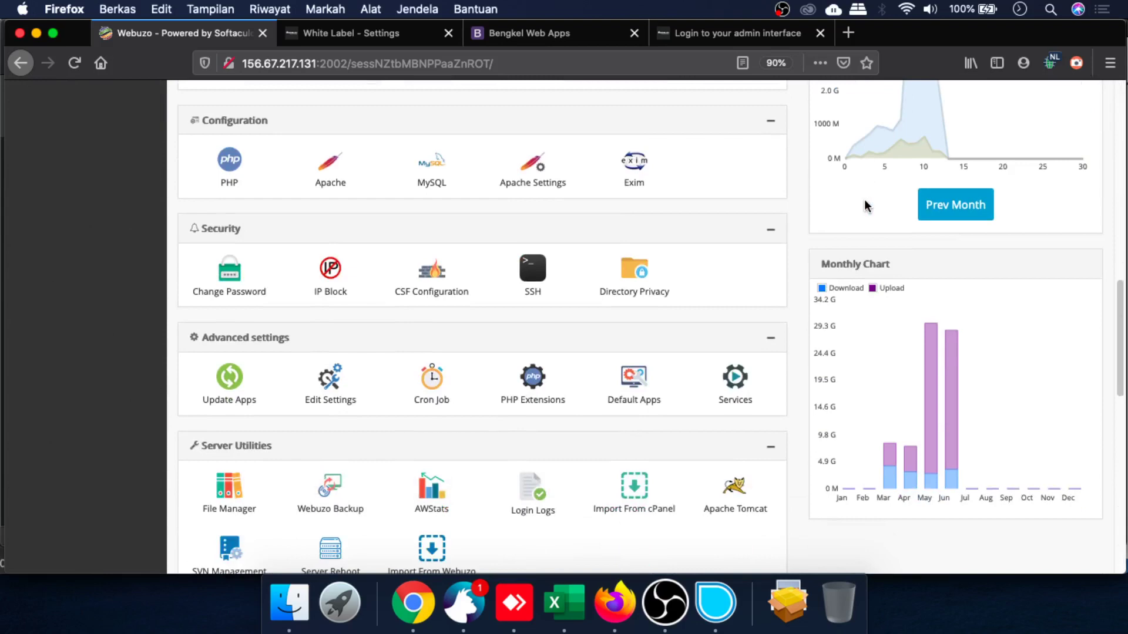
pyautogui.scroll(7, 864, 199)
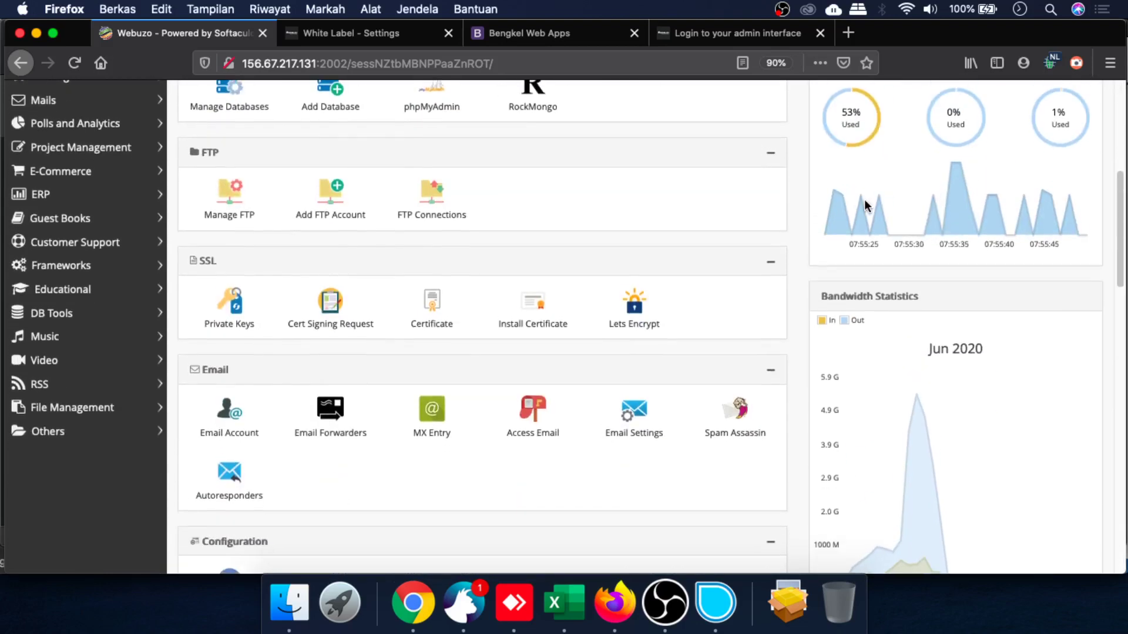
pyautogui.scroll(6, 865, 201)
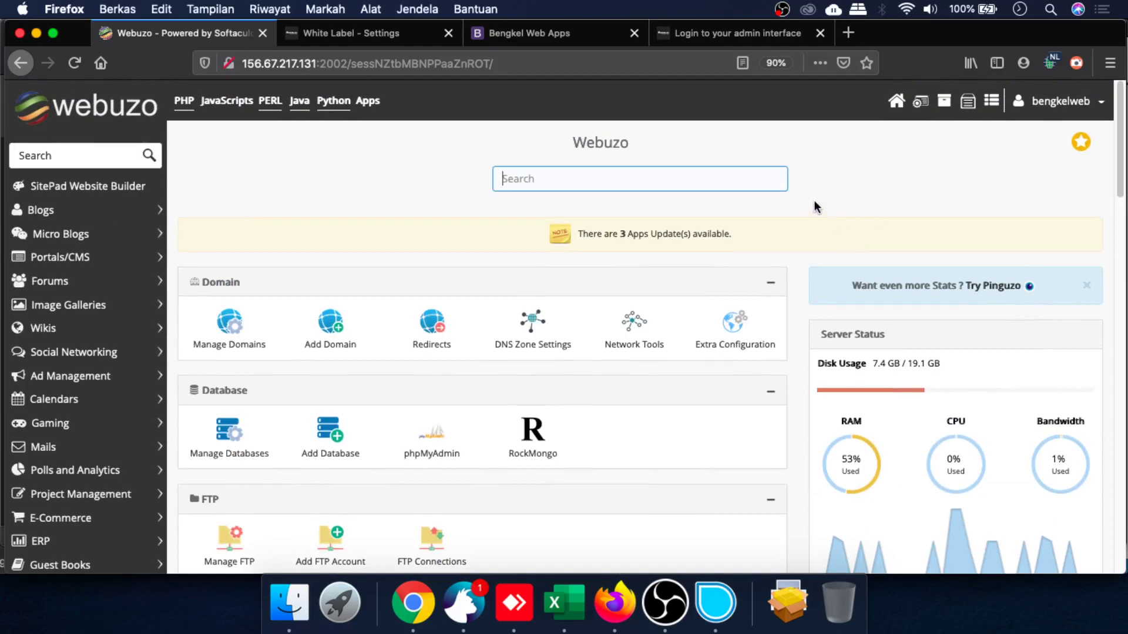
pyautogui.scroll(-8, 878, 209)
pyautogui.scroll(8, 801, 222)
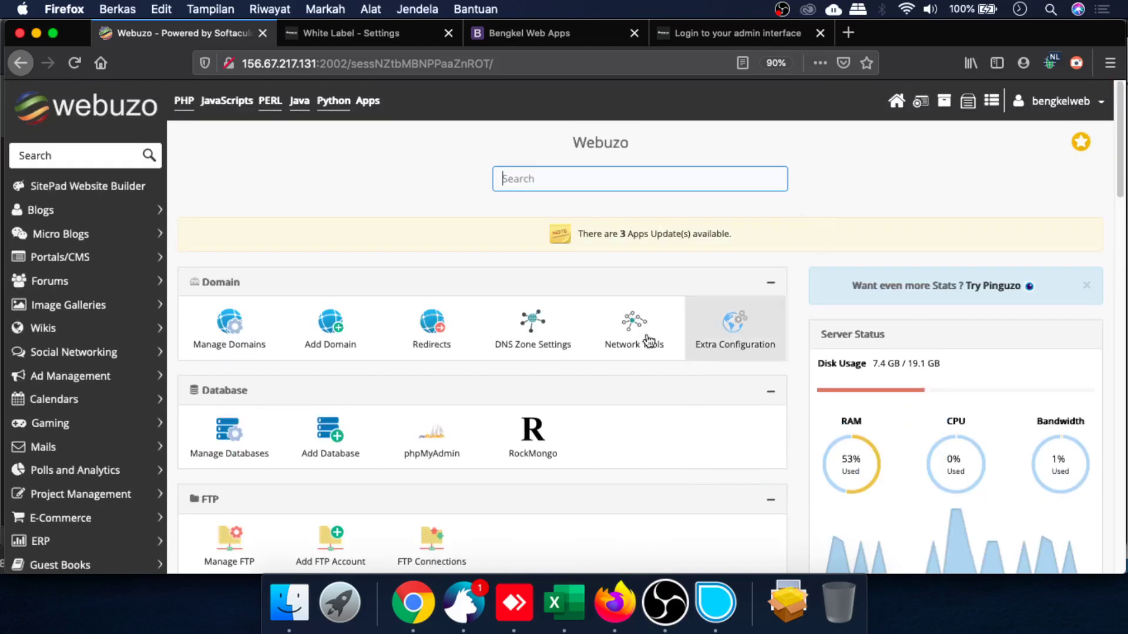
# Open the Add Domain form and enter android.bengkelwebindonesia.com as the domain
pyautogui.click(340, 330)
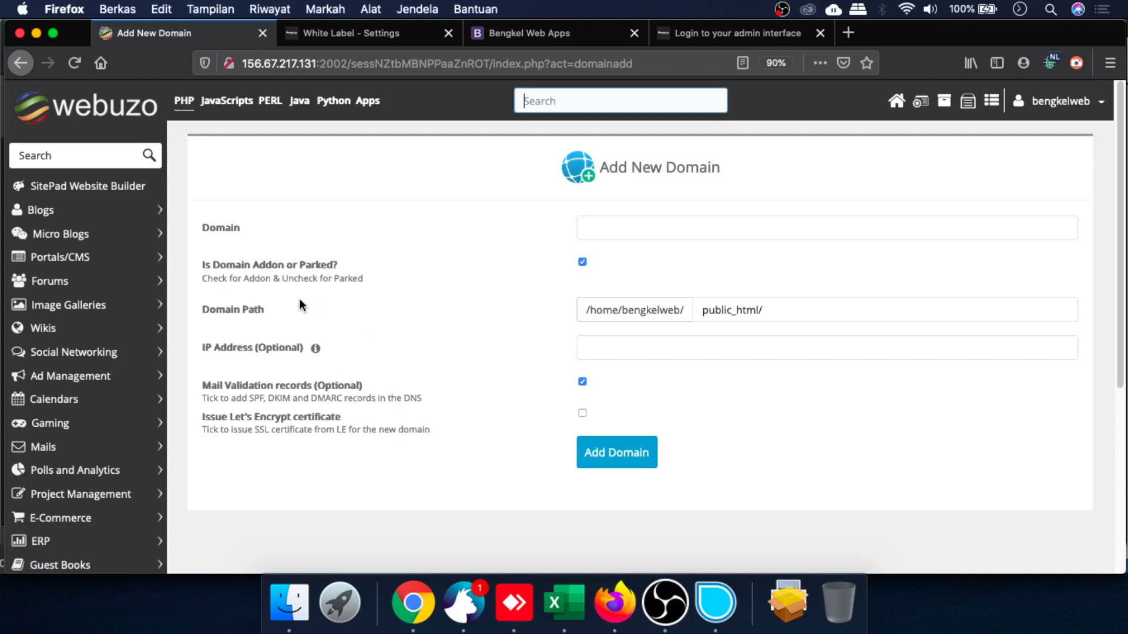
pyautogui.click(638, 228)
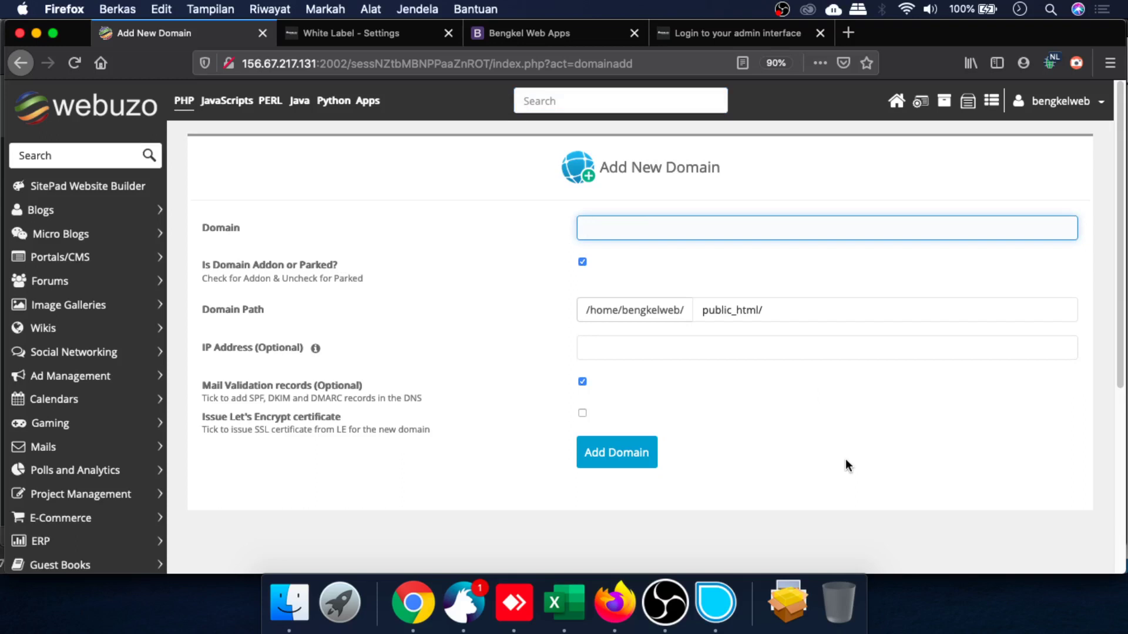
pyautogui.write('be')
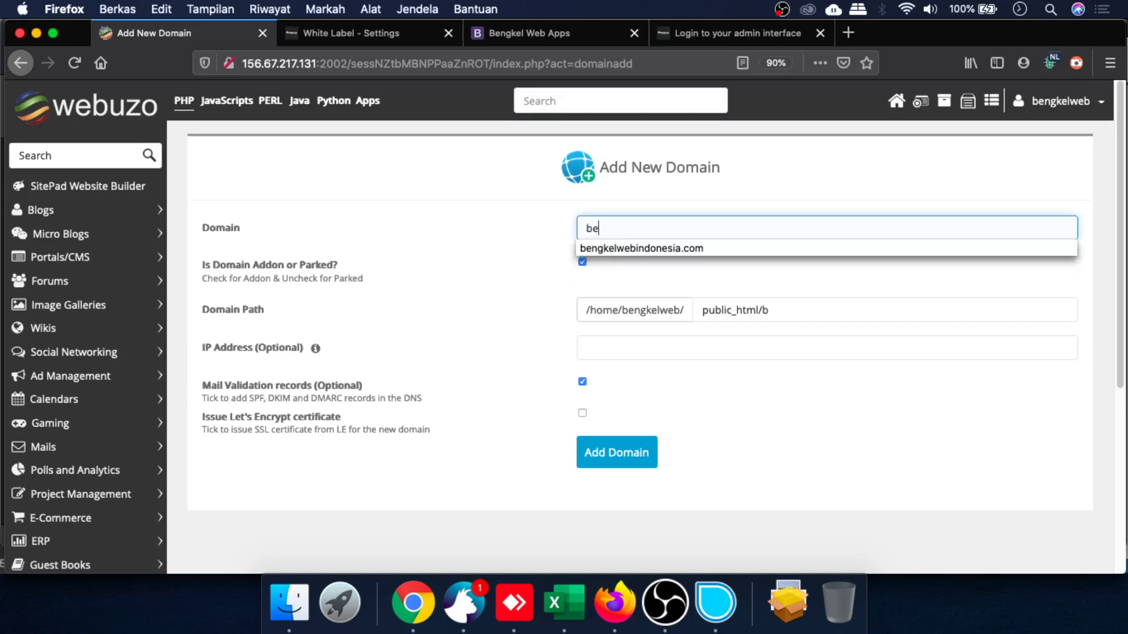
pyautogui.write('lajar')
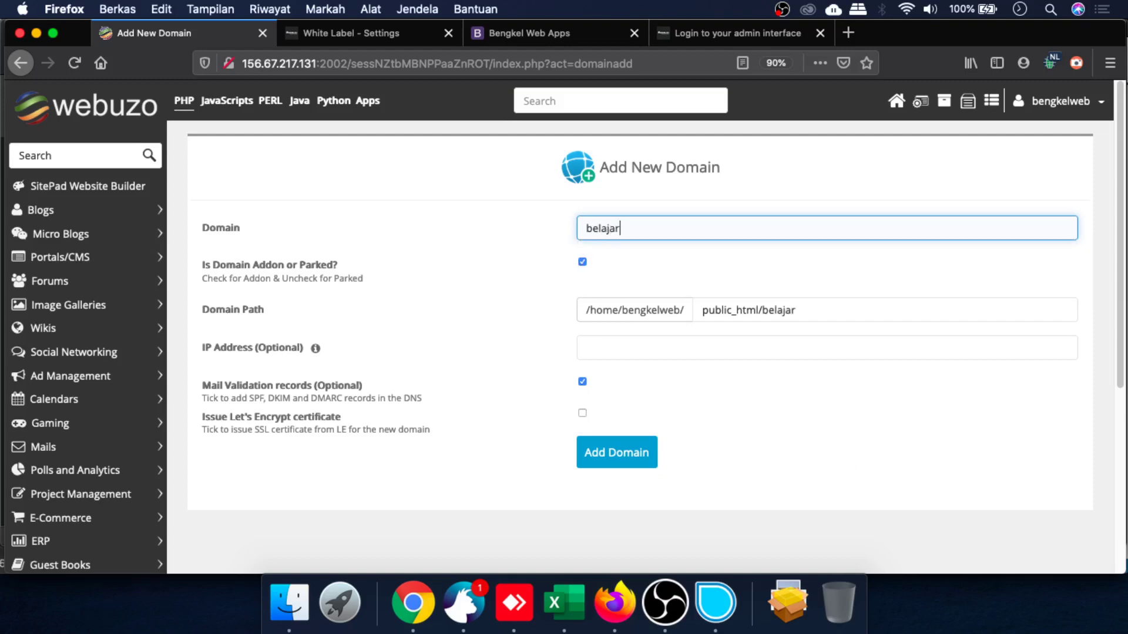
pyautogui.press('super+a')
pyautogui.scroll(-5, 858, 461)
pyautogui.scroll(5, 857, 461)
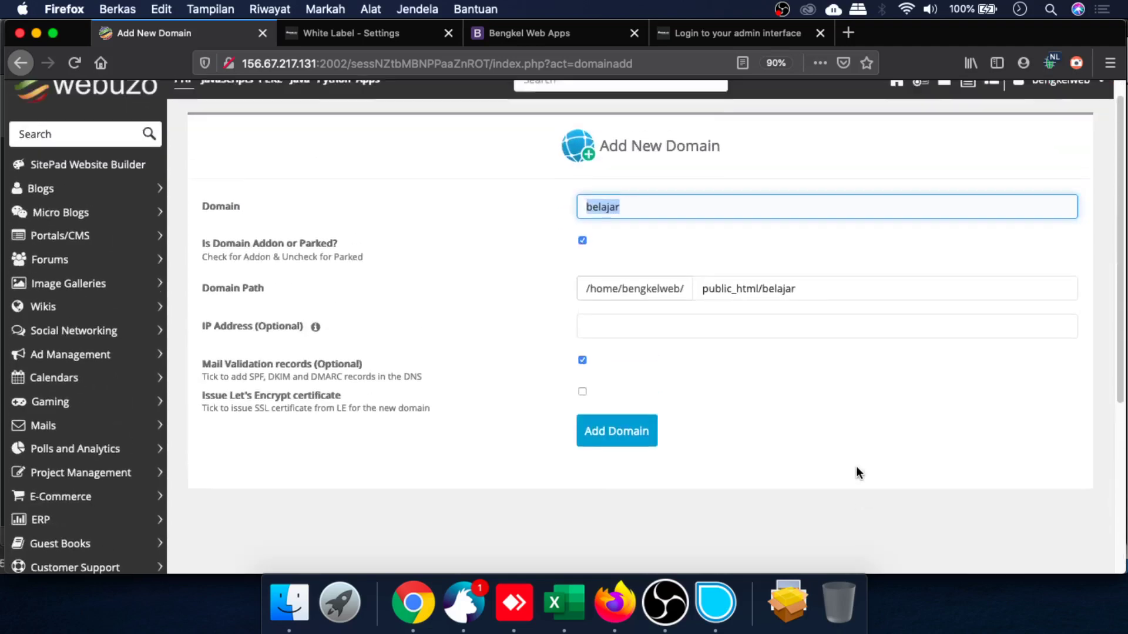
pyautogui.write('android')
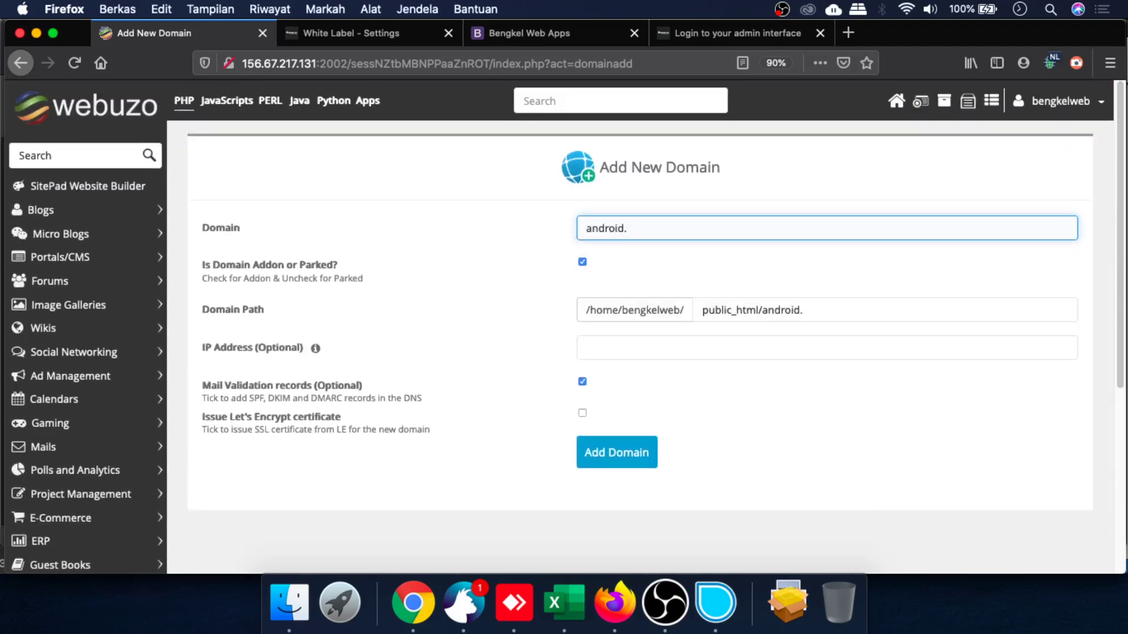
pyautogui.write('.bengkelweb')
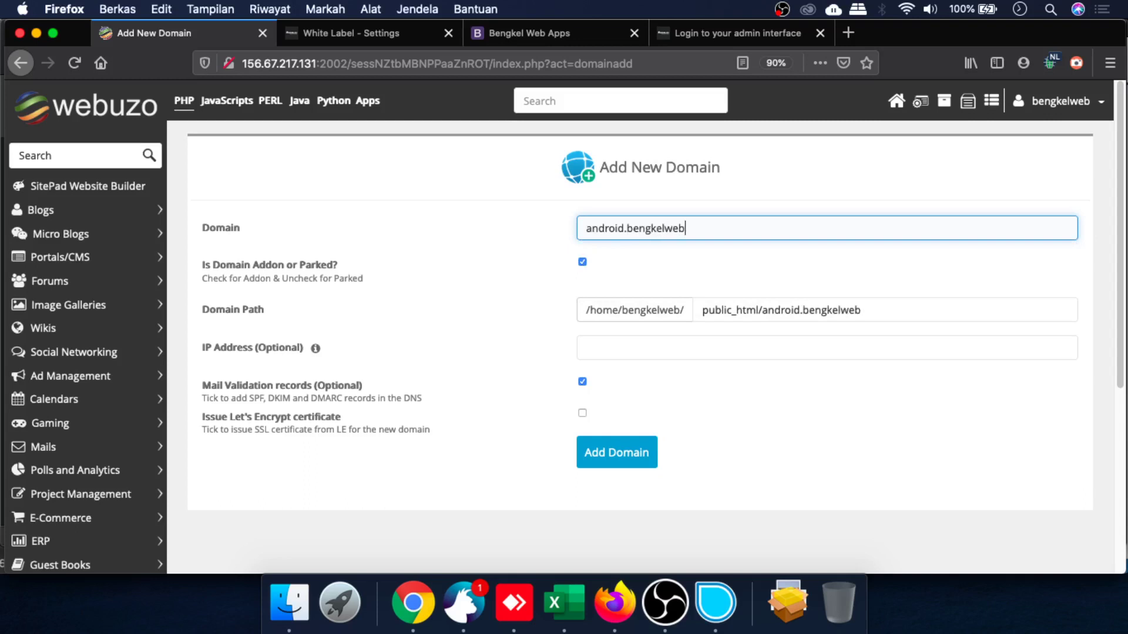
pyautogui.write('indonesia.com')
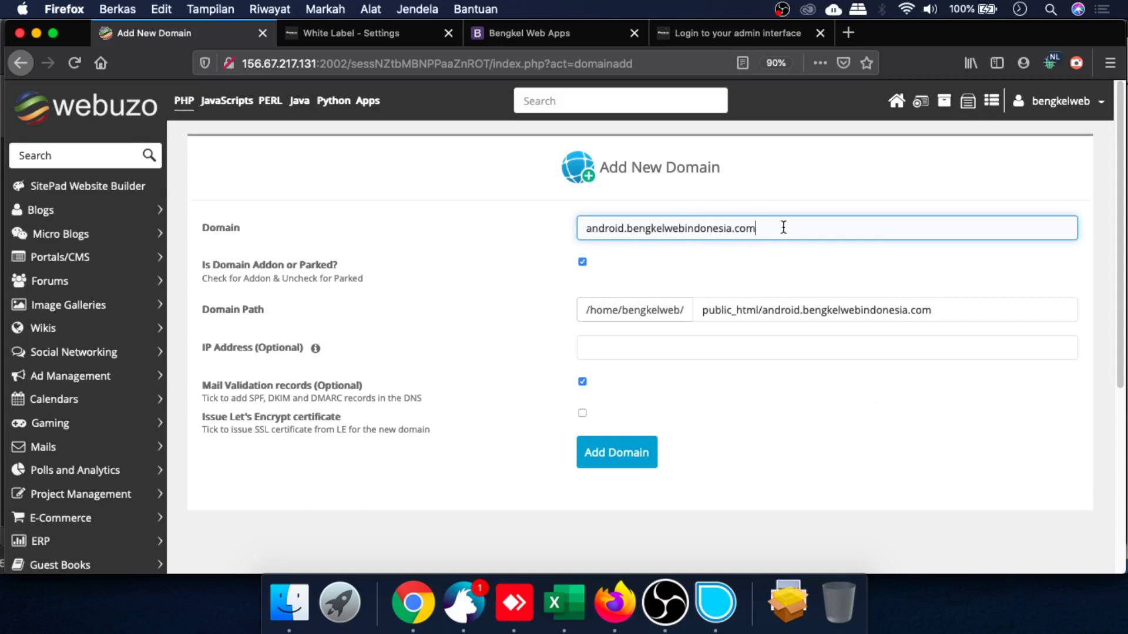
# Set the new domain's path to public_html/android
pyautogui.moveTo(781, 226); pyautogui.dragTo(351, 228)
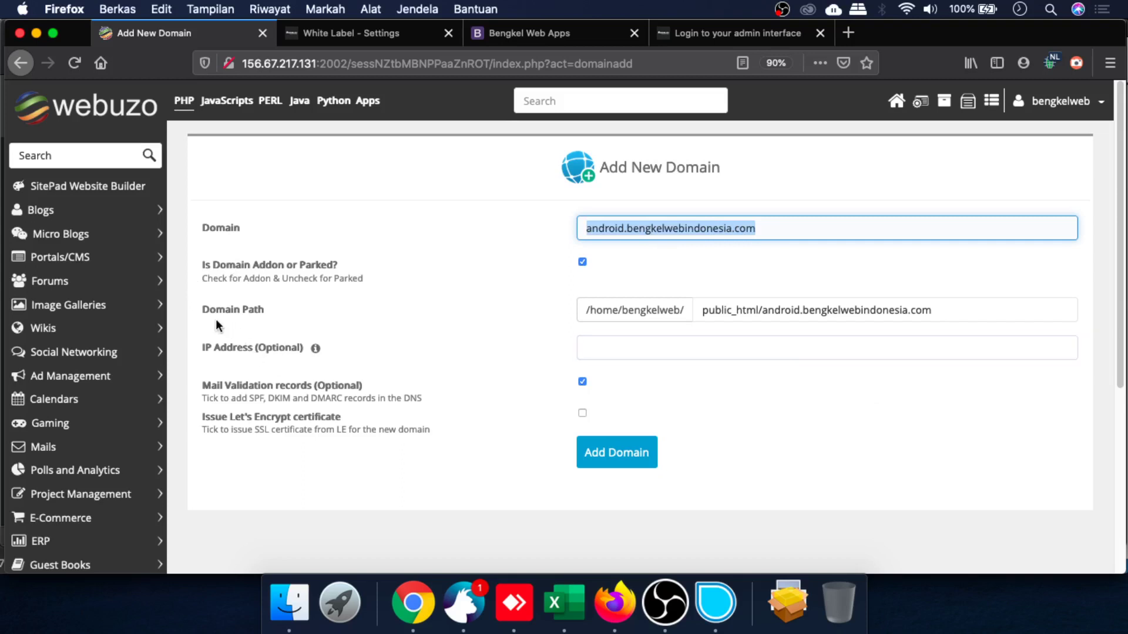
pyautogui.press('Tab')
pyautogui.moveTo(274, 315); pyautogui.dragTo(198, 307)
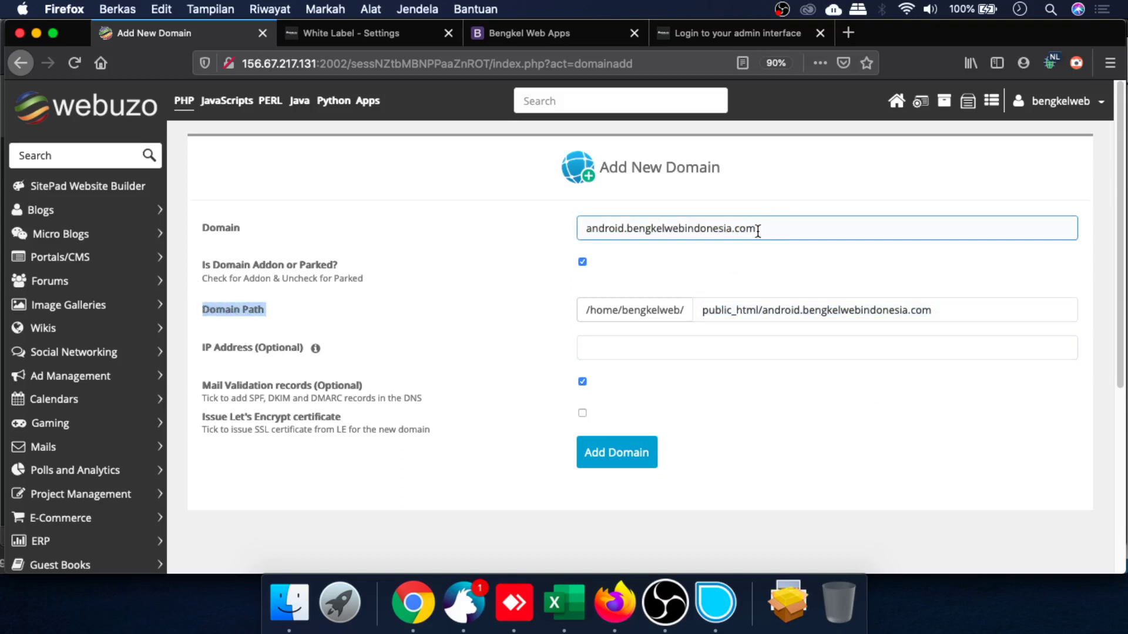
pyautogui.moveTo(759, 228); pyautogui.dragTo(570, 233)
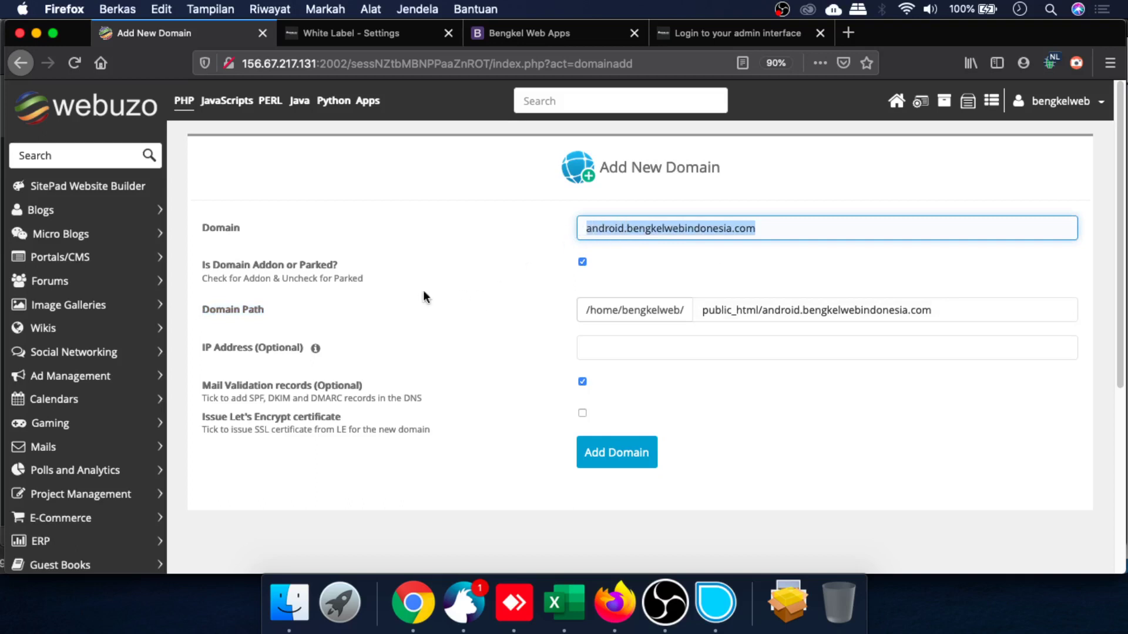
pyautogui.moveTo(294, 307); pyautogui.dragTo(193, 312)
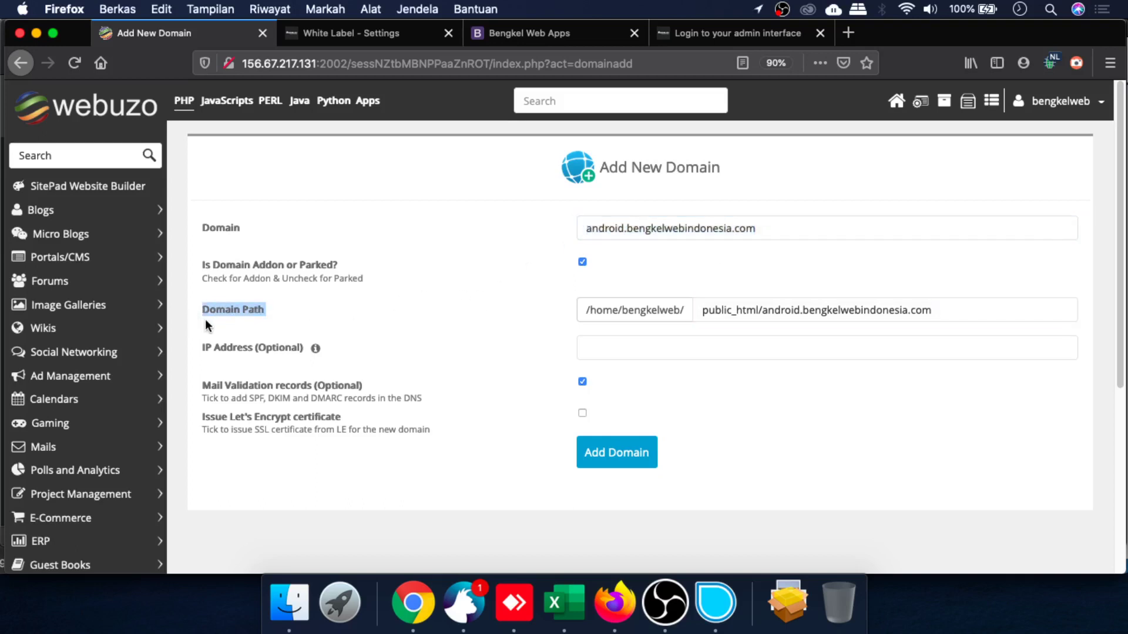
pyautogui.click(985, 306)
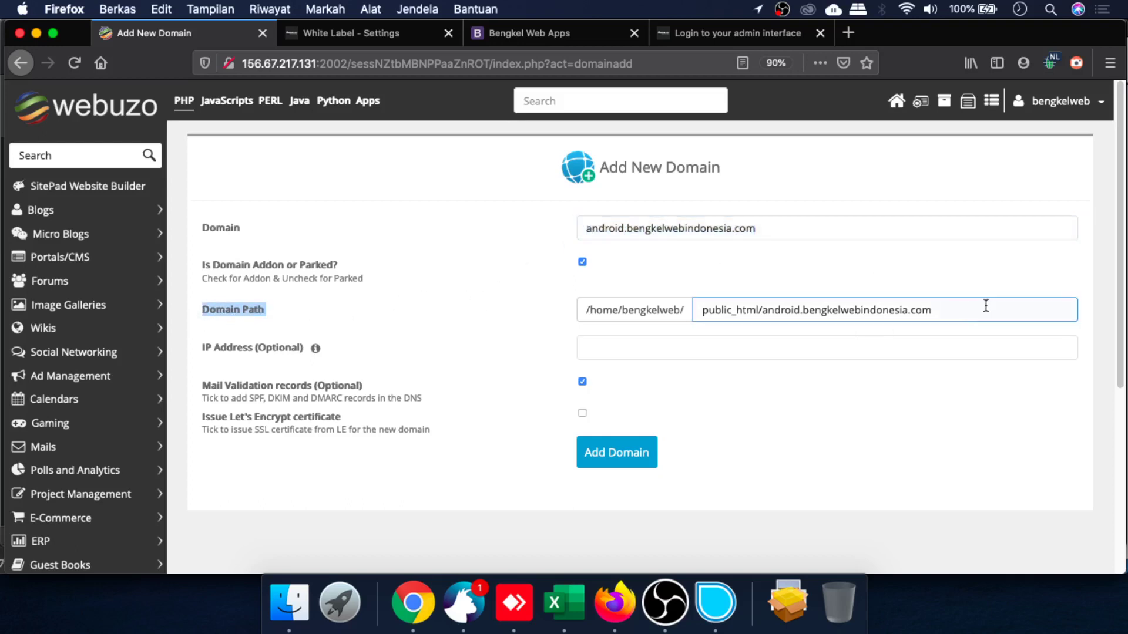
pyautogui.moveTo(763, 310); pyautogui.dragTo(983, 309)
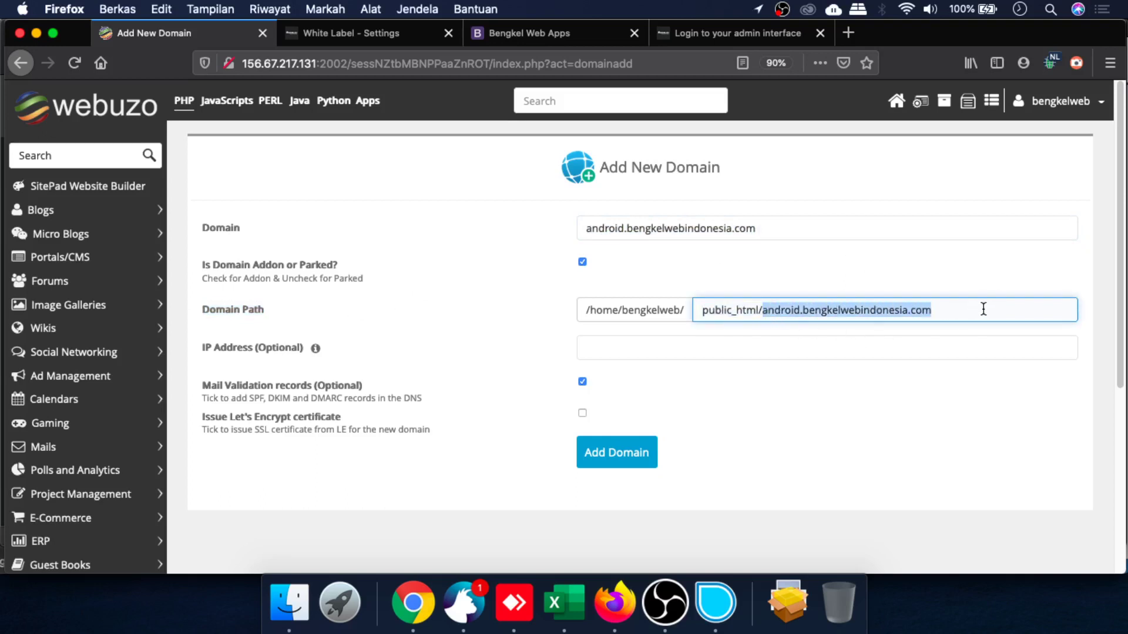
pyautogui.write('f')
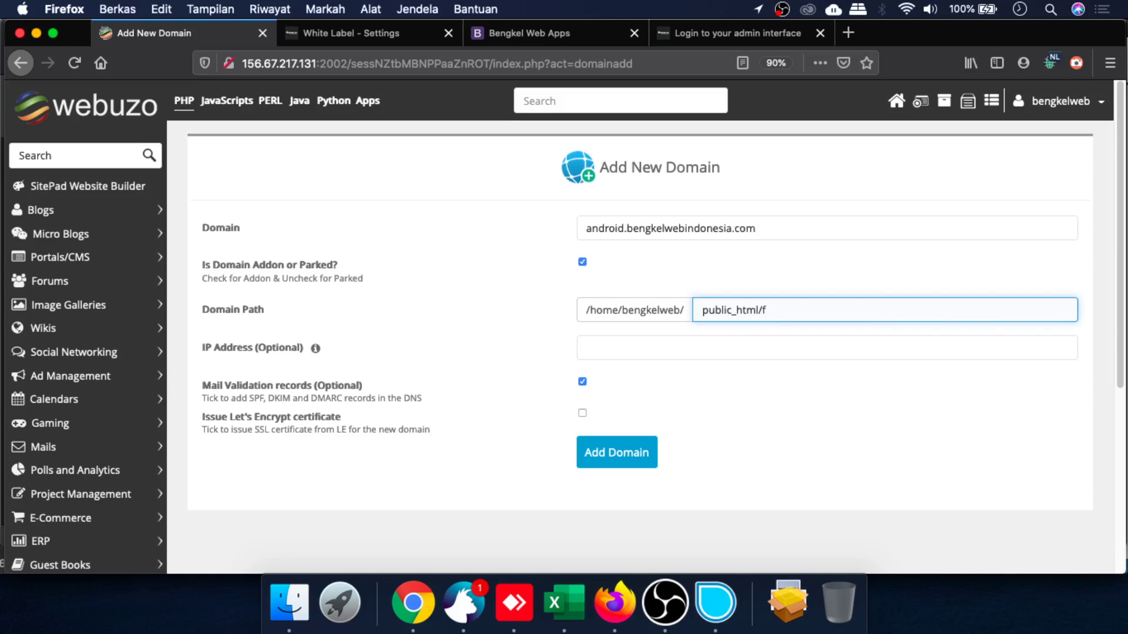
pyautogui.write('iandoird')
pyautogui.press('BackSpace')
pyautogui.press('BackSpace')
pyautogui.press('BackSpace')
pyautogui.write('roid')
pyautogui.click(767, 340)
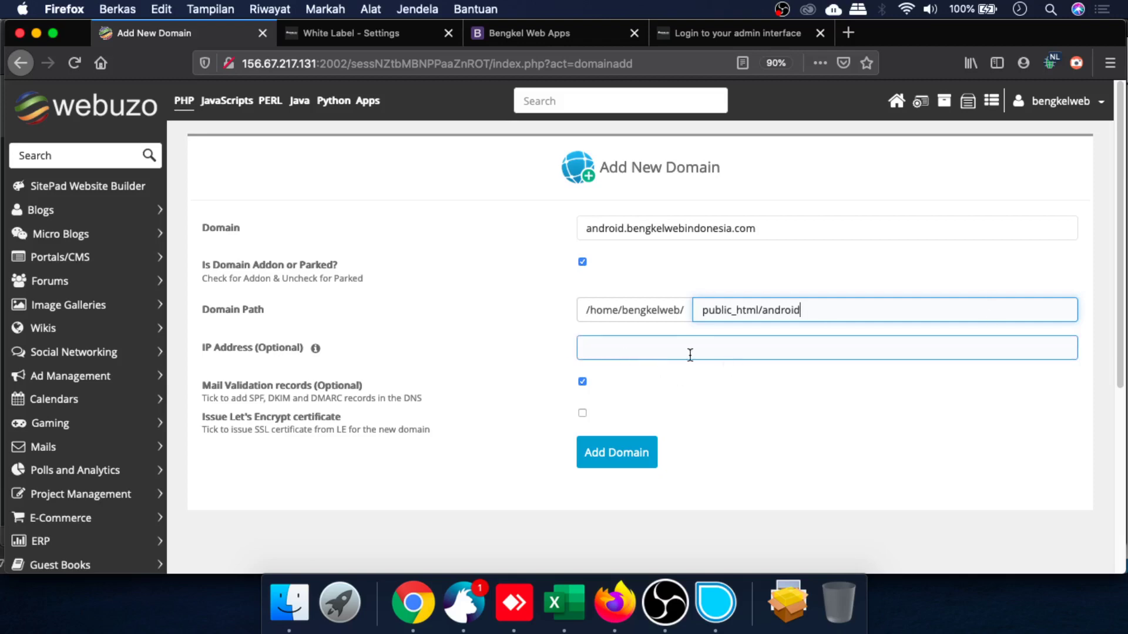
# Check the rest of the Add New Domain form and return to the Webuzo home page without submitting it
pyautogui.hotkey('shift', 'Tab')
pyautogui.scroll(-5, 693, 364)
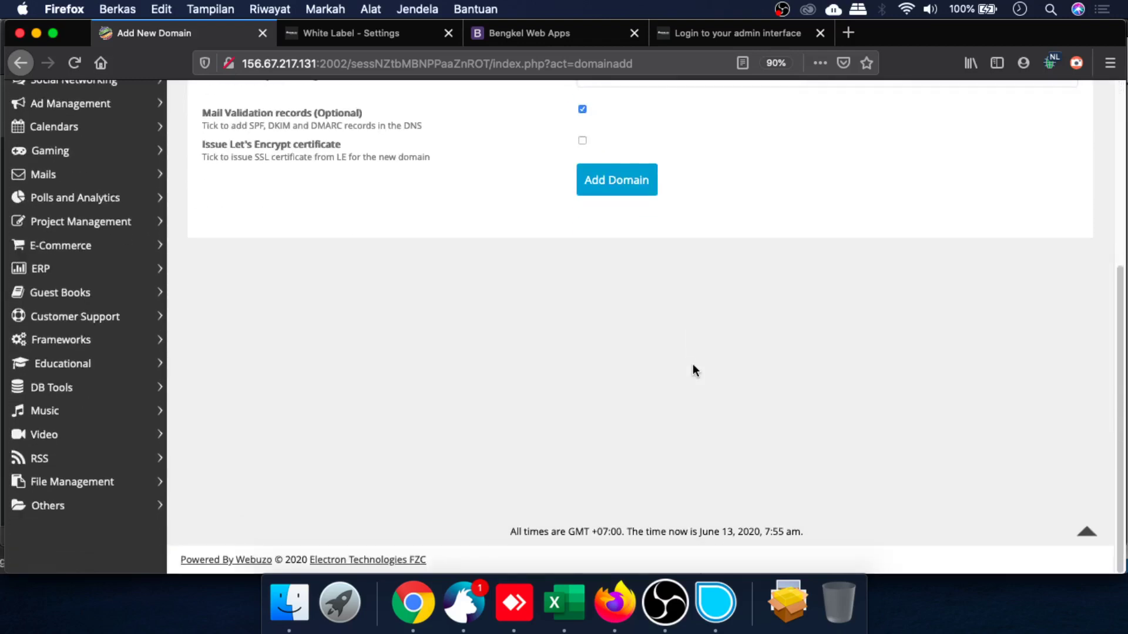
pyautogui.scroll(5, 693, 364)
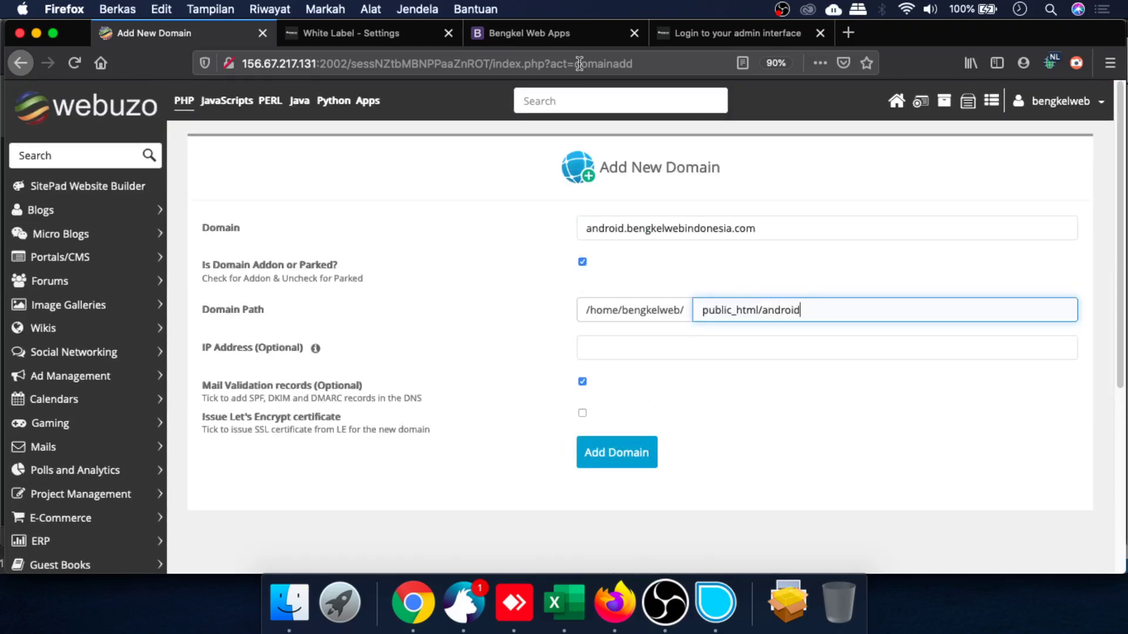
pyautogui.click(895, 101)
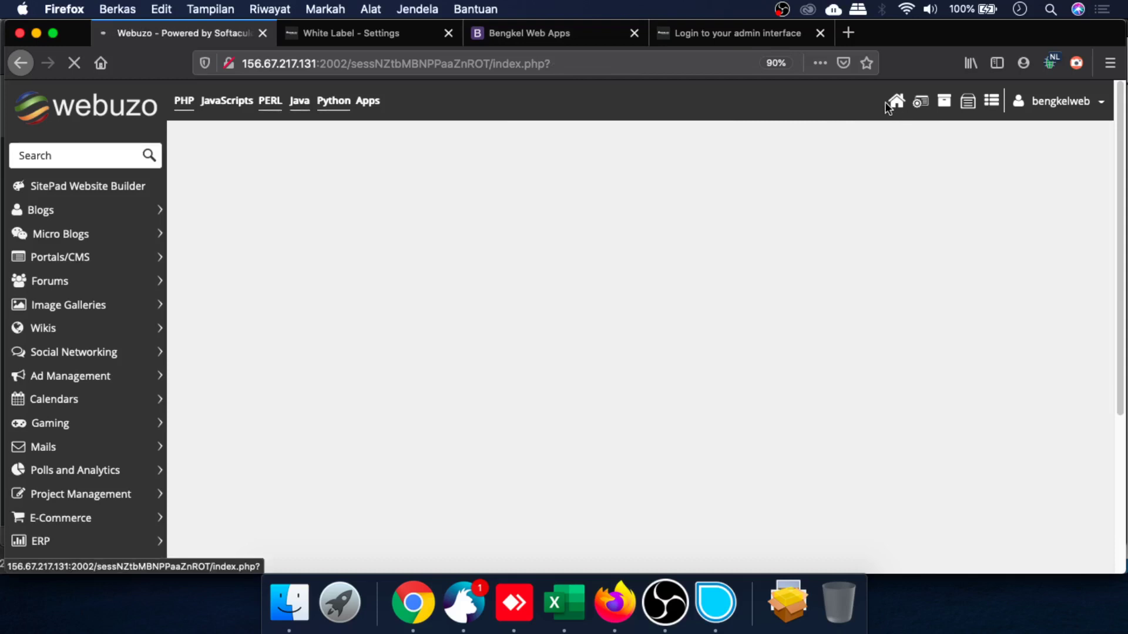
# Open Manage Domains and look through the list of domains, their paths and types
pyautogui.click(228, 332)
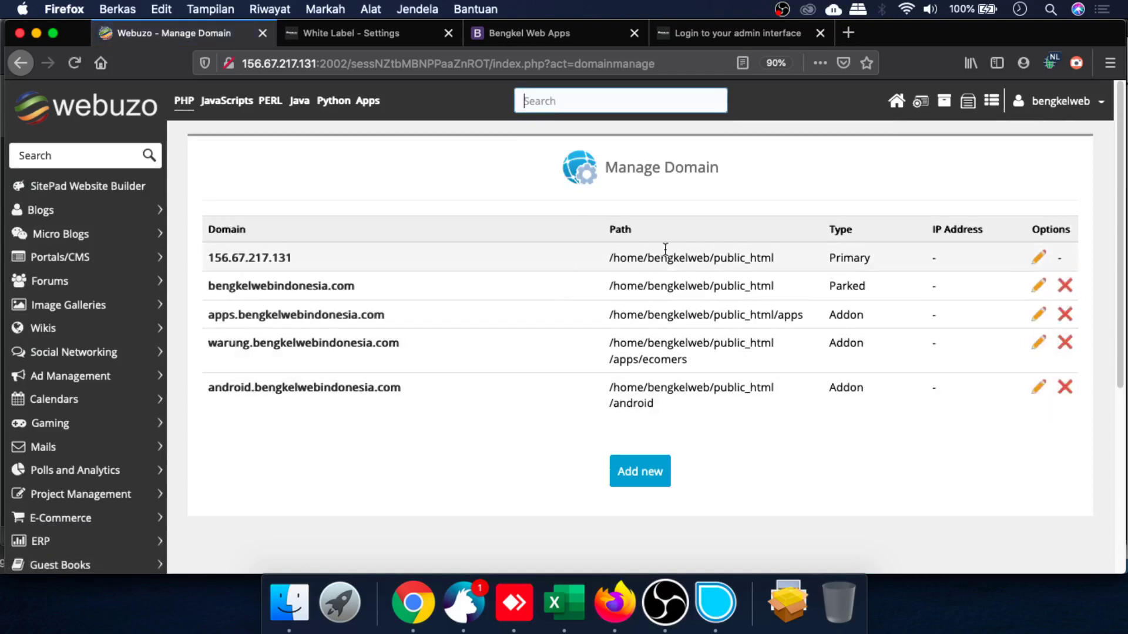
pyautogui.scroll(-5, 523, 455)
pyautogui.scroll(2, 523, 452)
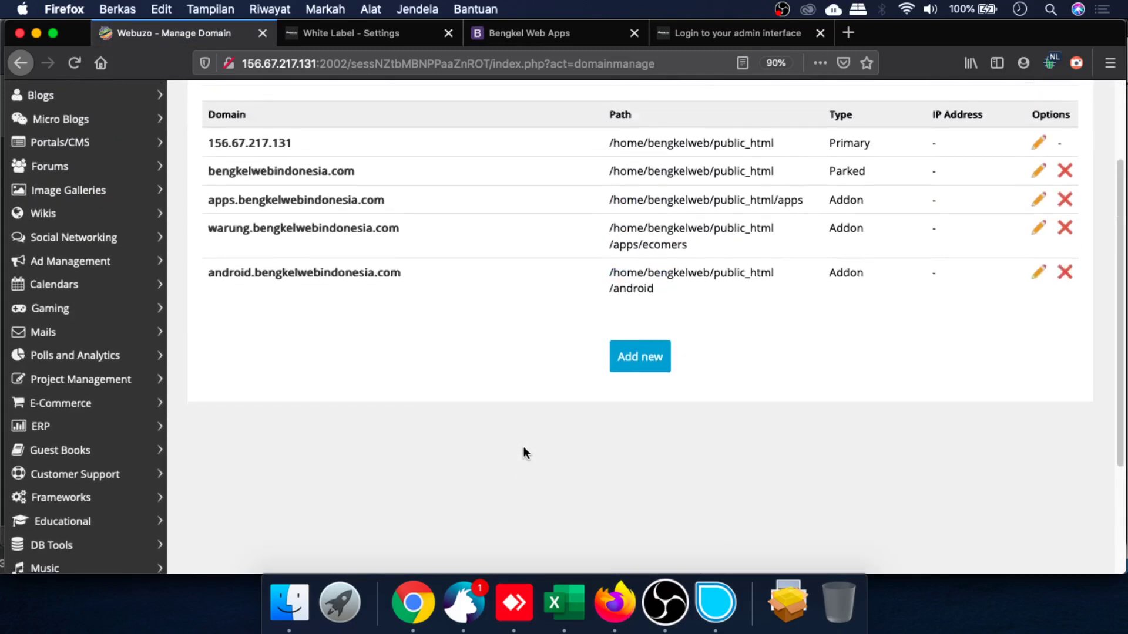
pyautogui.scroll(-1, 523, 452)
pyautogui.scroll(-3, 525, 453)
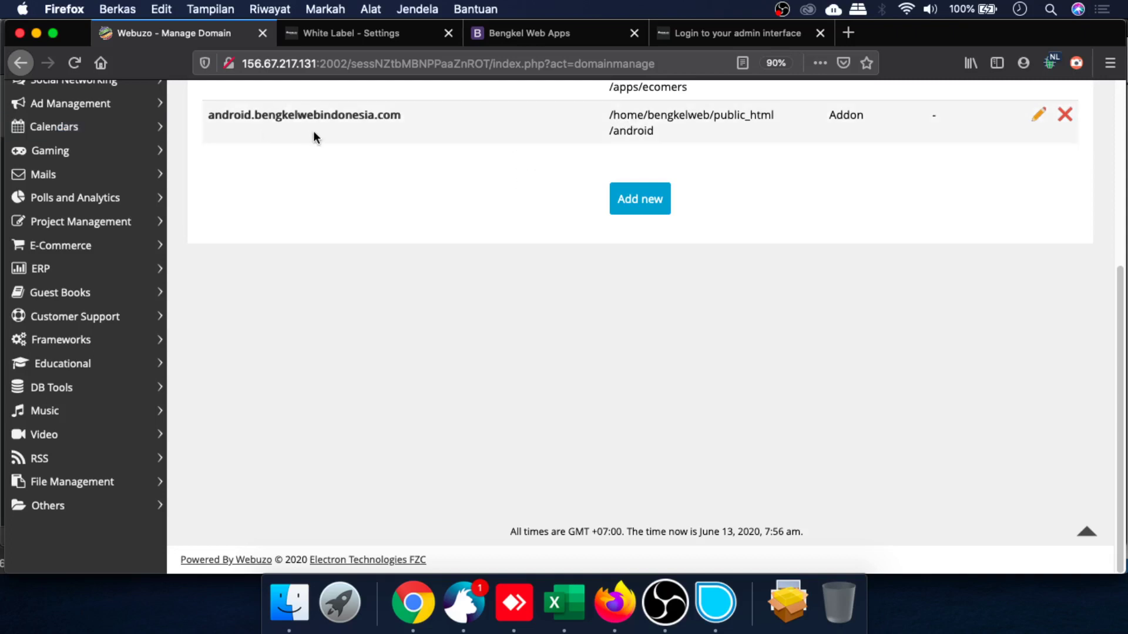
pyautogui.rightClick(329, 113)
pyautogui.click(349, 116)
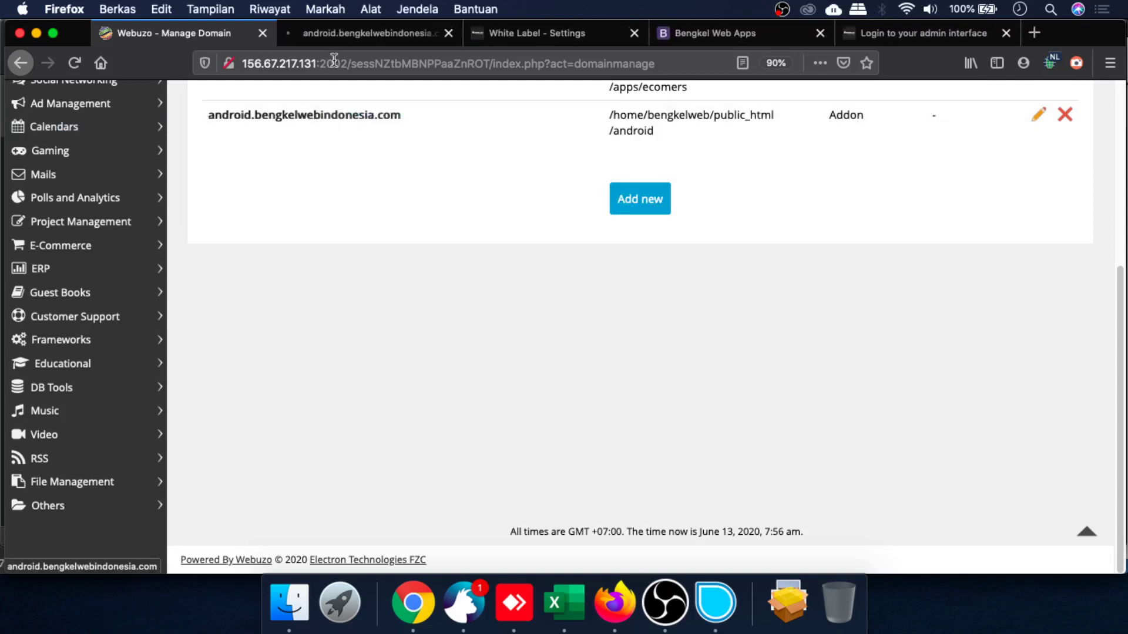
pyautogui.click(336, 38)
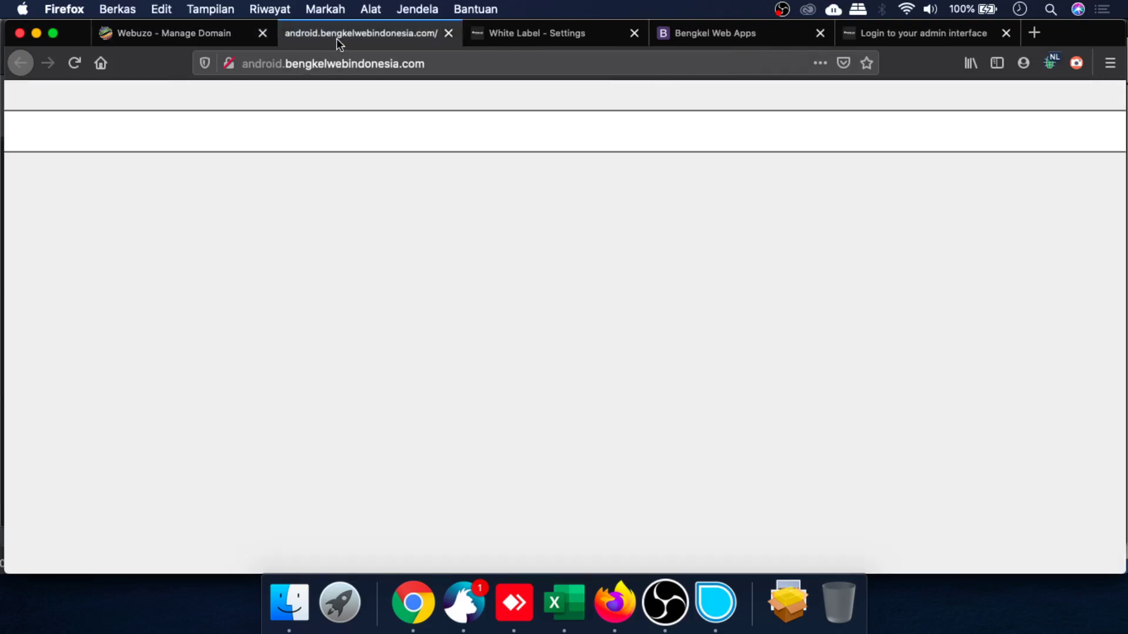
pyautogui.click(260, 65)
pyautogui.click(243, 64)
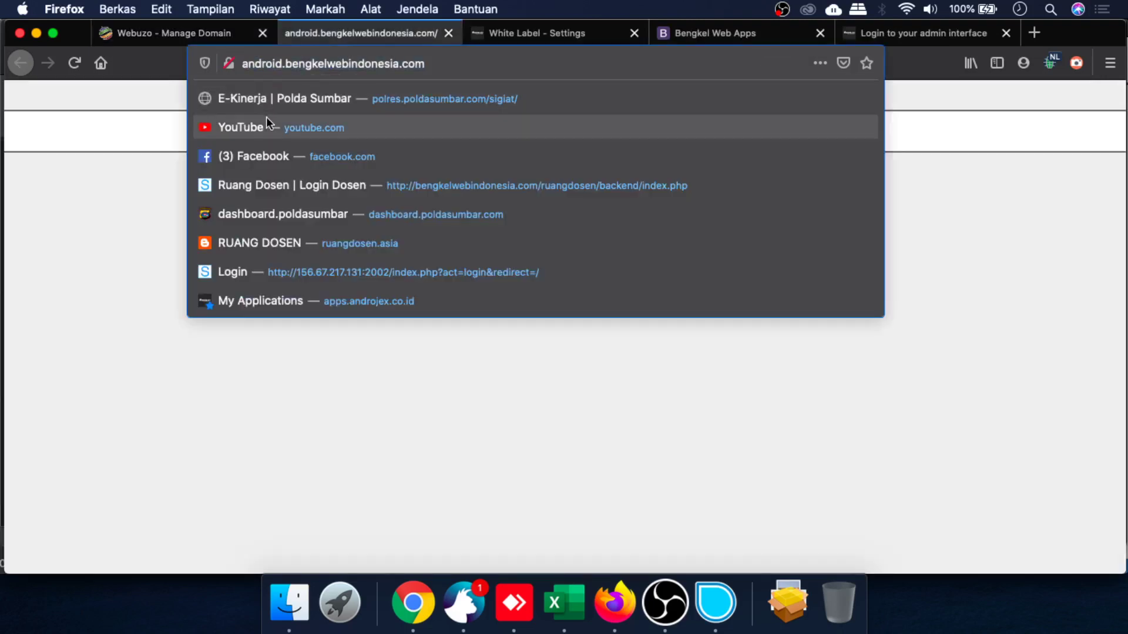
pyautogui.write('wwww')
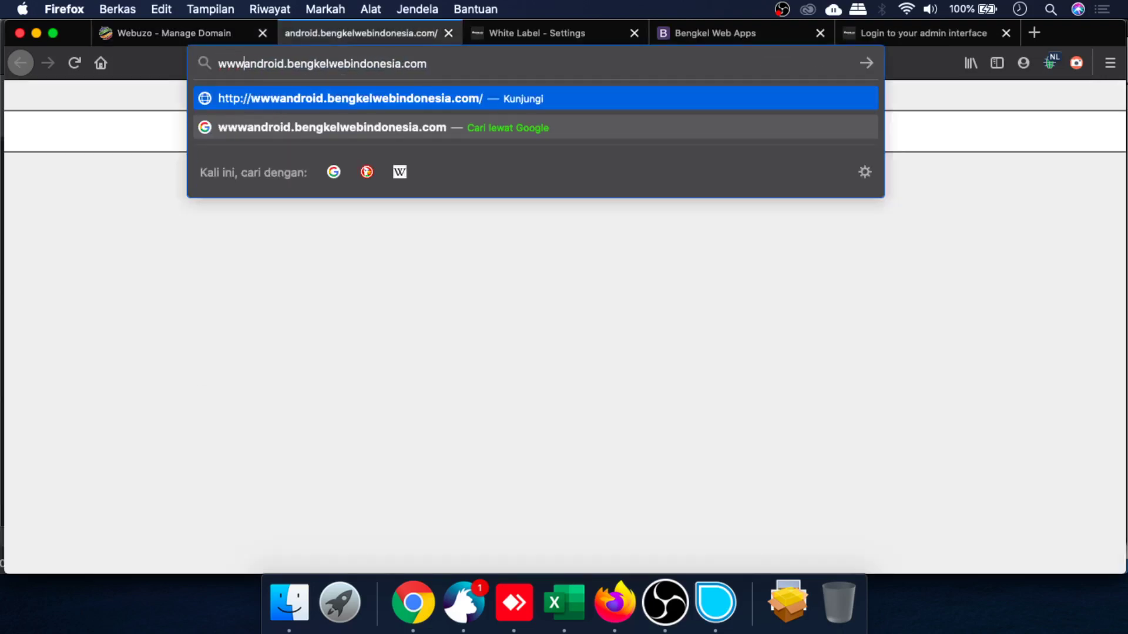
pyautogui.press('BackSpace')
pyautogui.write('.')
pyautogui.press('Return')
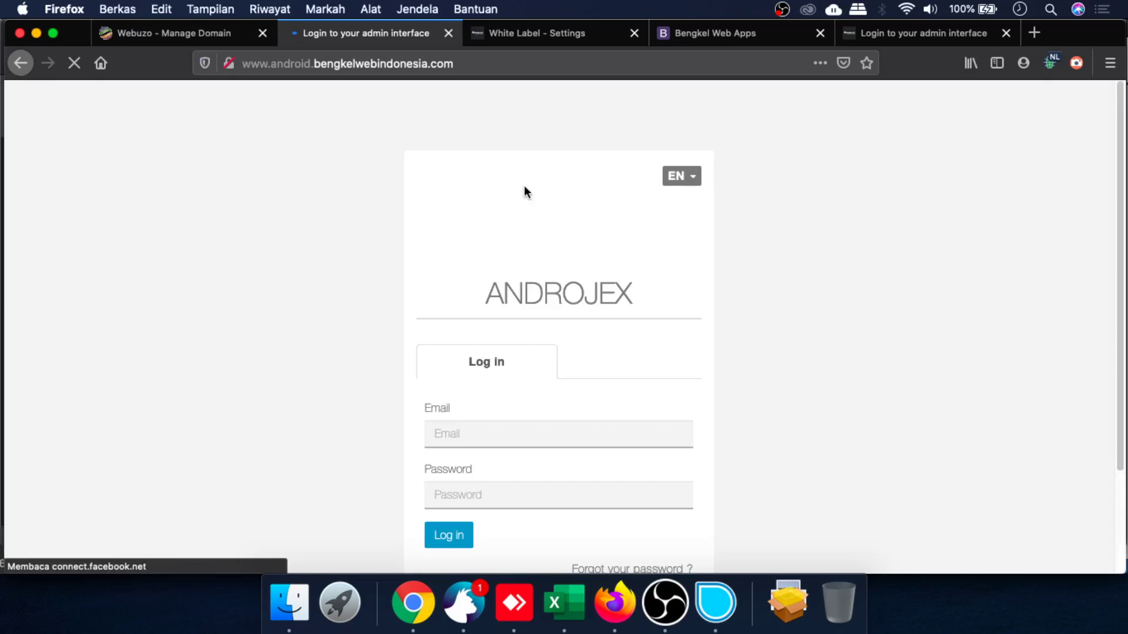
# Look over the Androjex login page on the subdomain and close the White Label settings page
pyautogui.scroll(-4, 612, 282)
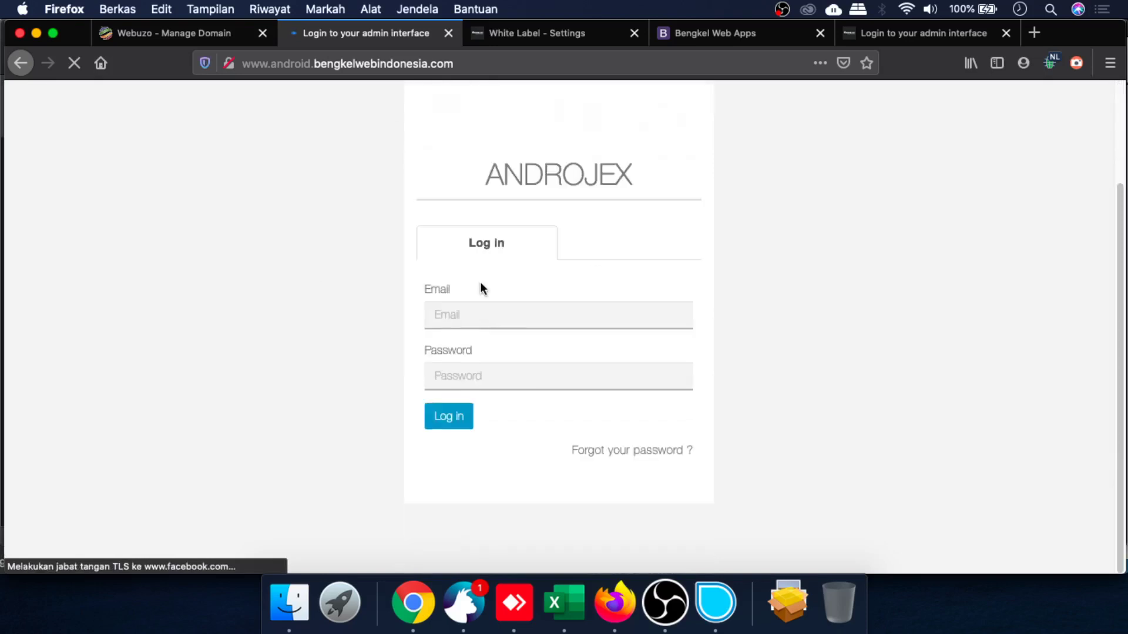
pyautogui.scroll(4, 484, 288)
pyautogui.click(539, 33)
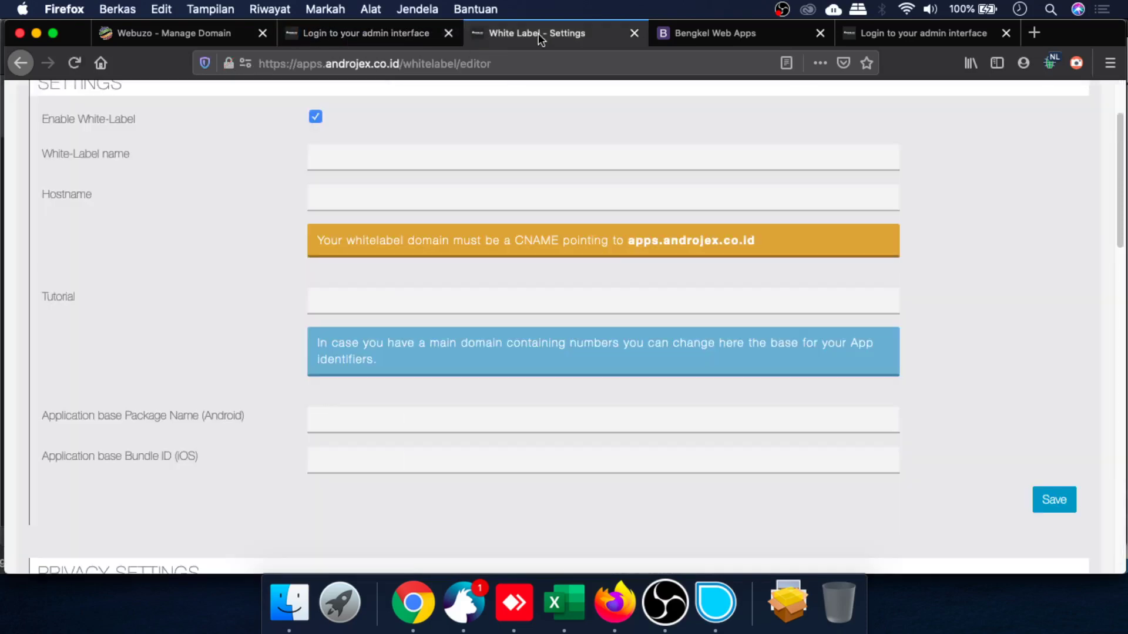
pyautogui.click(633, 33)
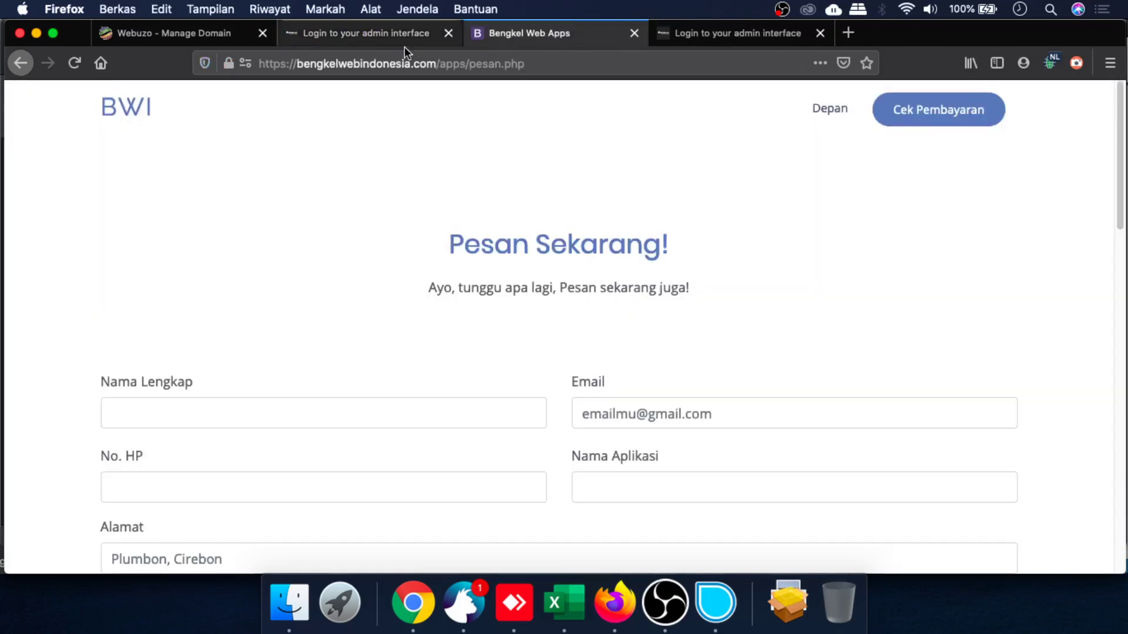
pyautogui.click(367, 32)
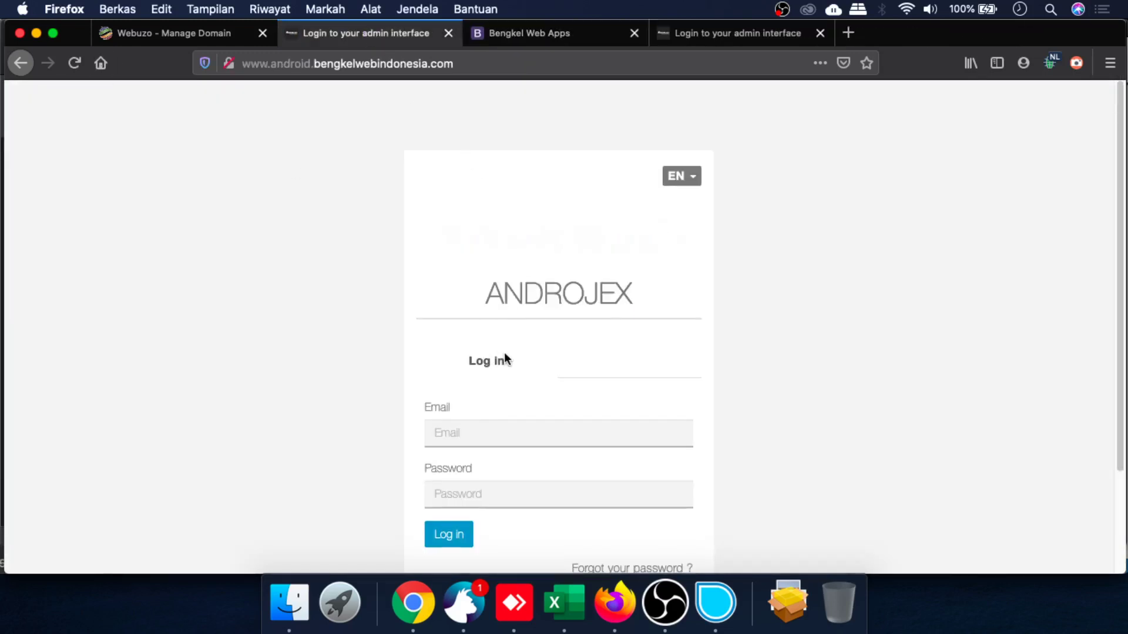
# Return from the domain list to the Webuzo home page and look over the tools in its Domain section
pyautogui.click(213, 33)
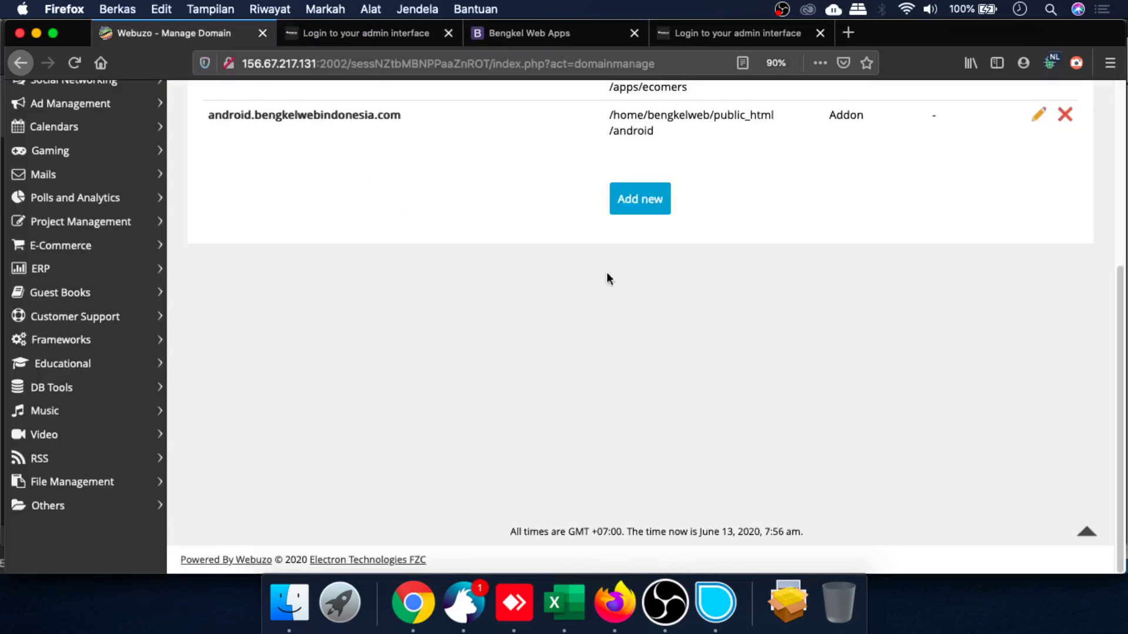
pyautogui.scroll(5, 609, 236)
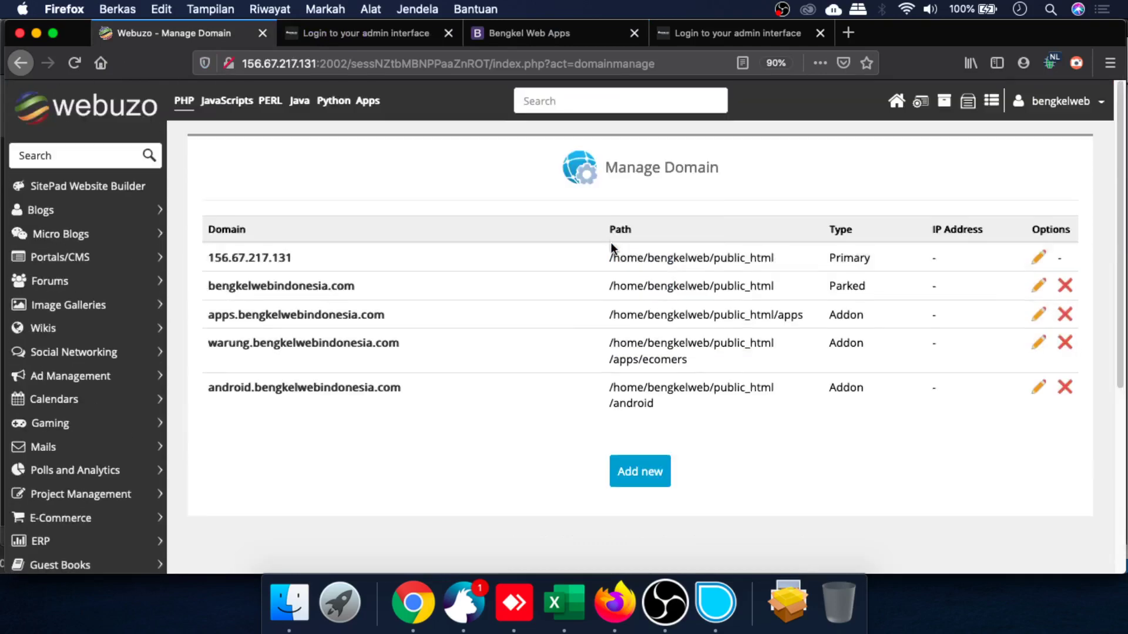
pyautogui.click(894, 100)
pyautogui.scroll(-5, 479, 224)
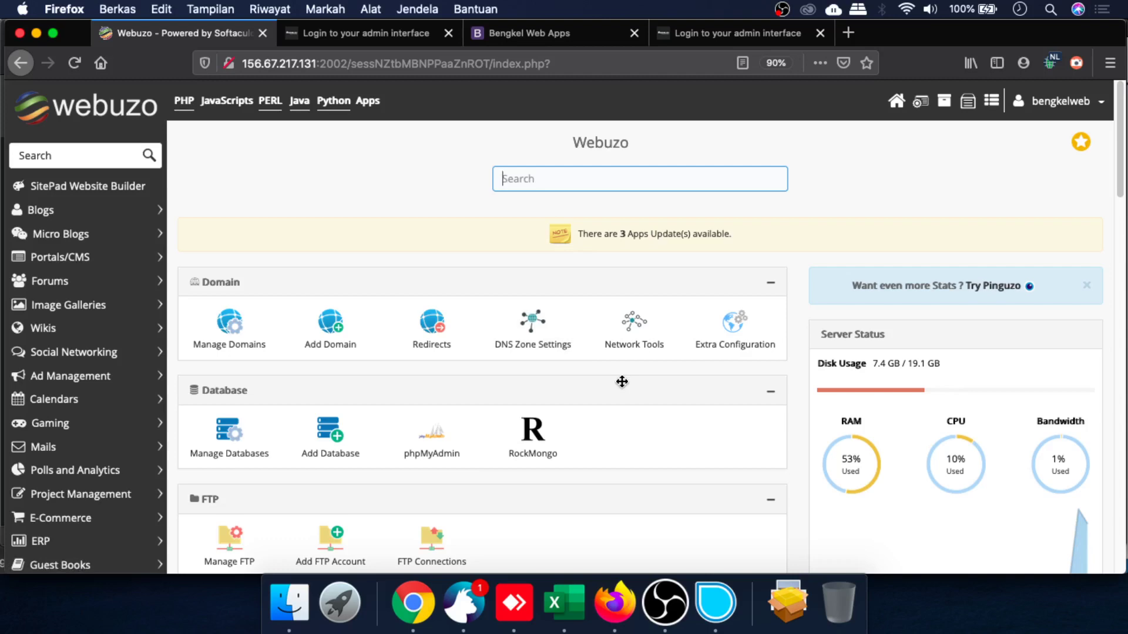
pyautogui.press('super+equal')
pyautogui.press('super+equal')
pyautogui.press('super+equal')
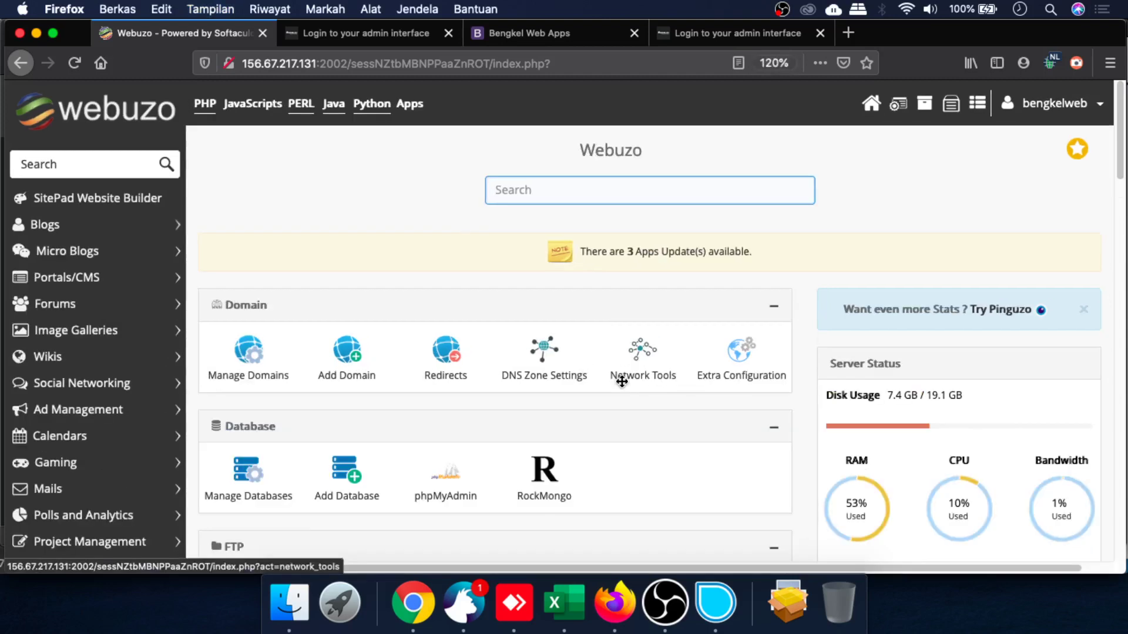
pyautogui.moveTo(765, 349)
pyautogui.mouseDown()
pyautogui.moveTo(619, 282)
pyautogui.moveTo(632, 344)
pyautogui.moveTo(761, 348)
pyautogui.mouseUp()
pyautogui.scroll(-3, 938, 320)
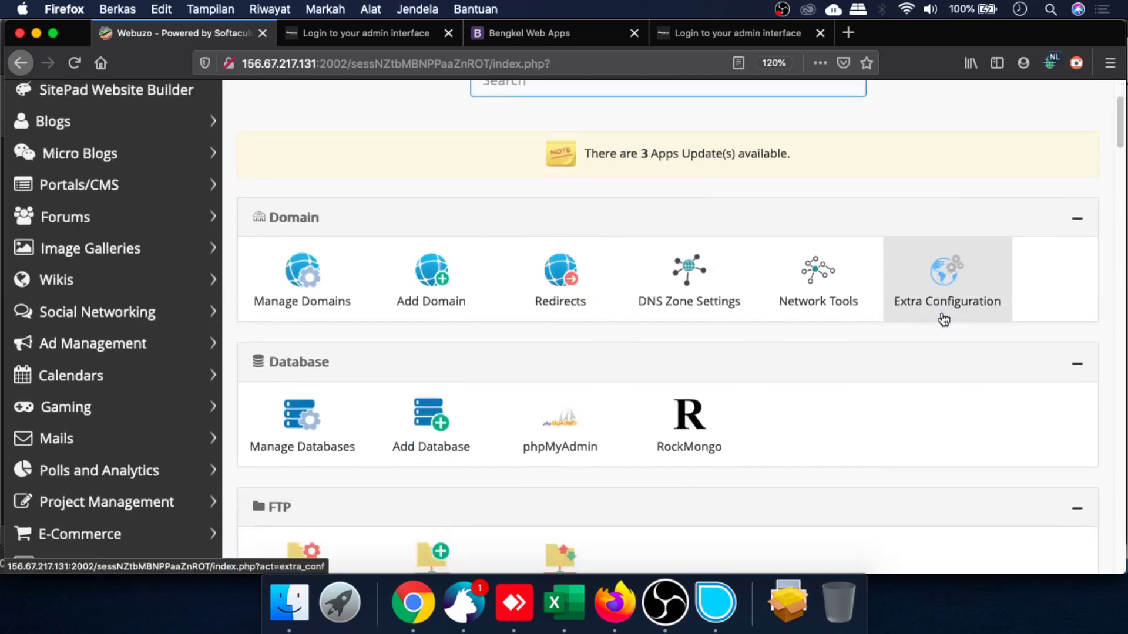
pyautogui.press('super+minus')
pyautogui.press('super+minus')
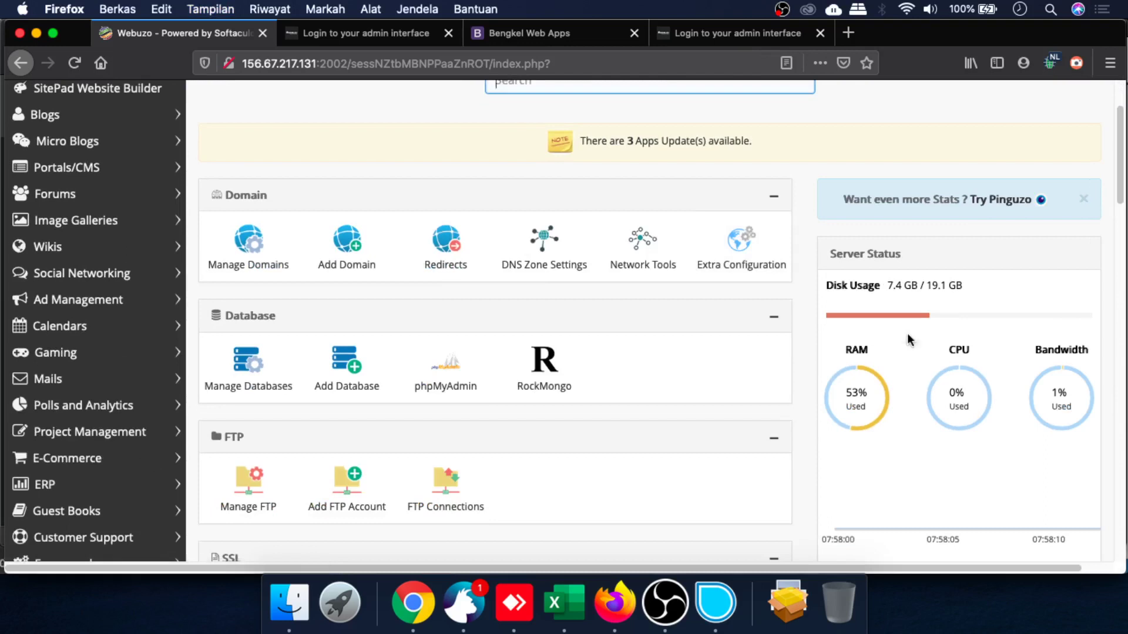
# Open DNS Zone Settings, look through the zone records, and select android.bengkelwebindonesia.com as the domain
pyautogui.click(552, 251)
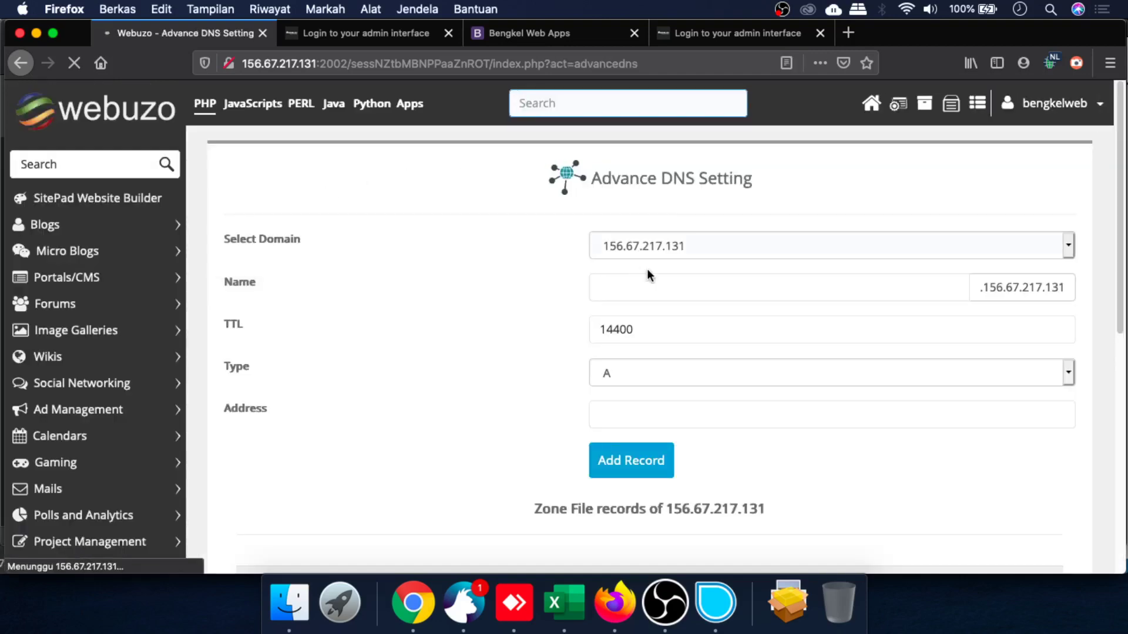
pyautogui.scroll(-10, 790, 341)
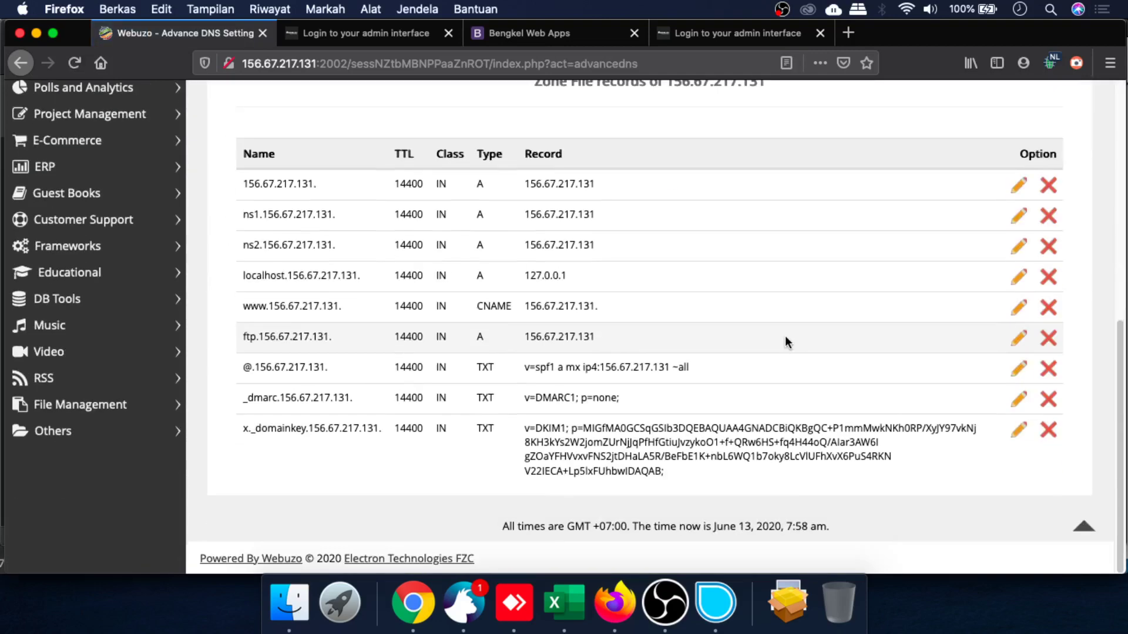
pyautogui.scroll(10, 799, 336)
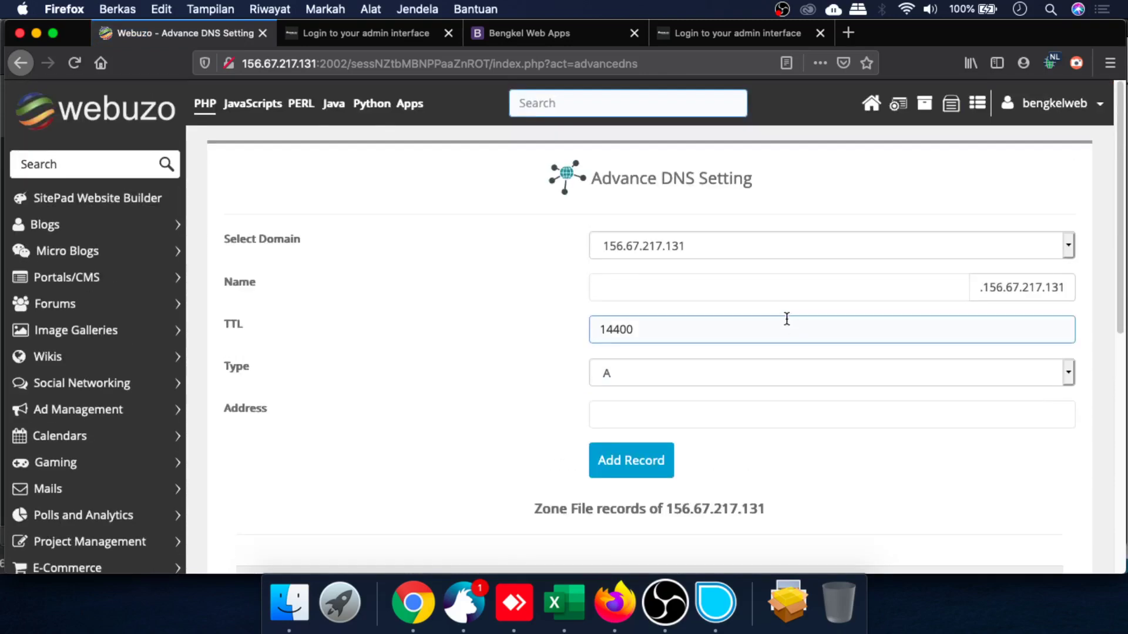
pyautogui.click(720, 255)
pyautogui.click(722, 295)
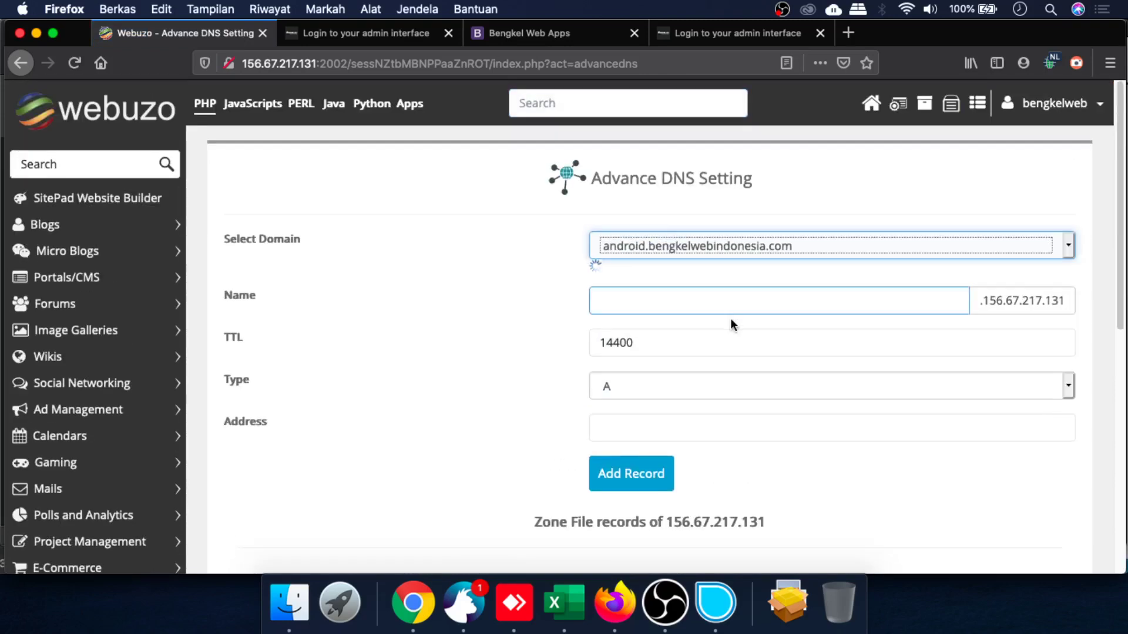
pyautogui.scroll(-10, 804, 410)
pyautogui.scroll(10, 805, 408)
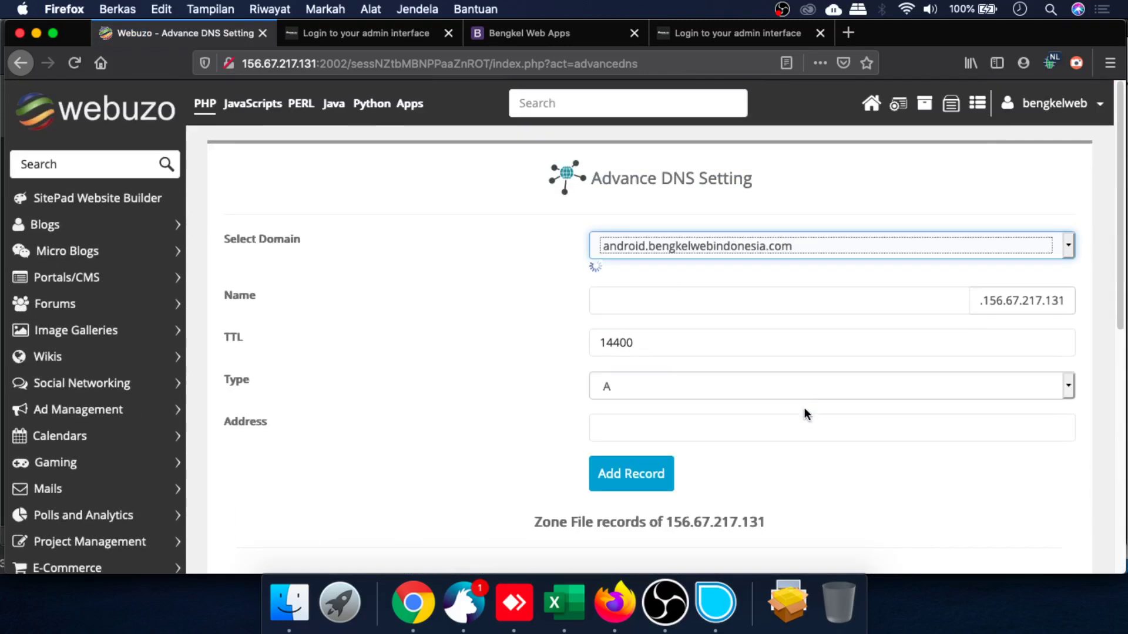
pyautogui.scroll(-3, 791, 411)
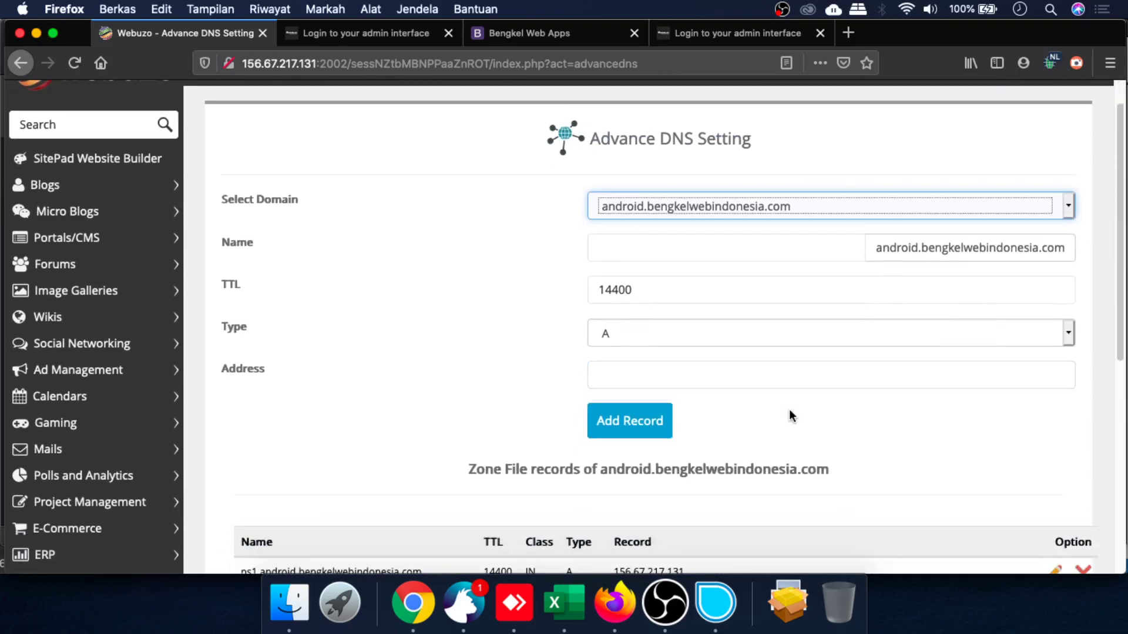
pyautogui.scroll(2, 790, 414)
pyautogui.scroll(1, 789, 410)
pyautogui.click(789, 410)
pyautogui.click(315, 316)
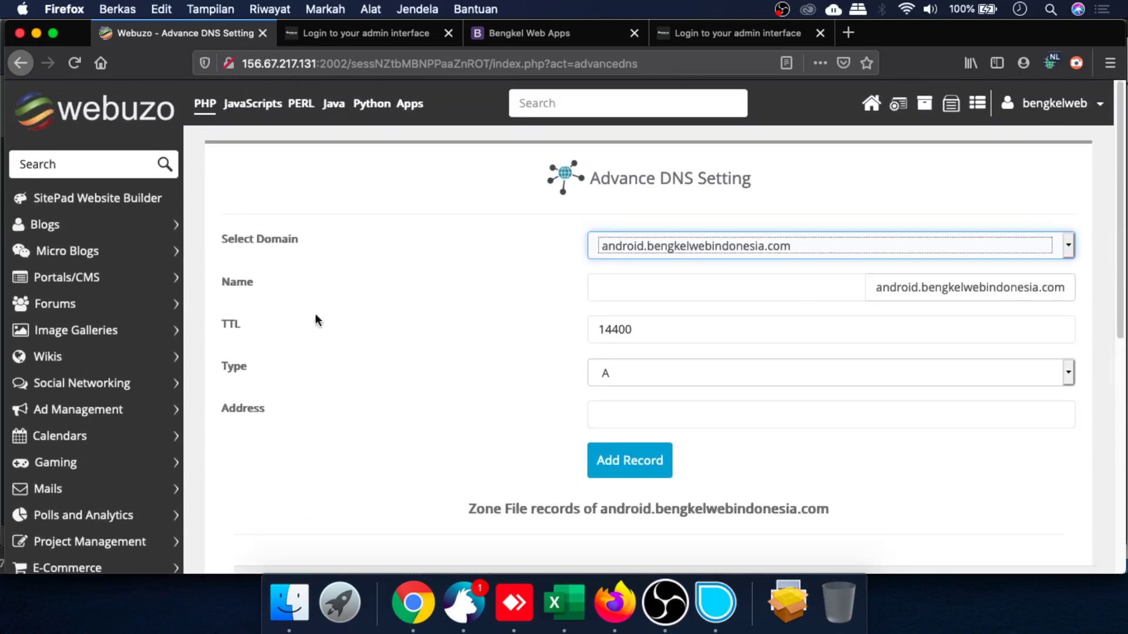
# Enter www as the name of the new DNS record for android.bengkelwebindonesia.com
pyautogui.click(648, 294)
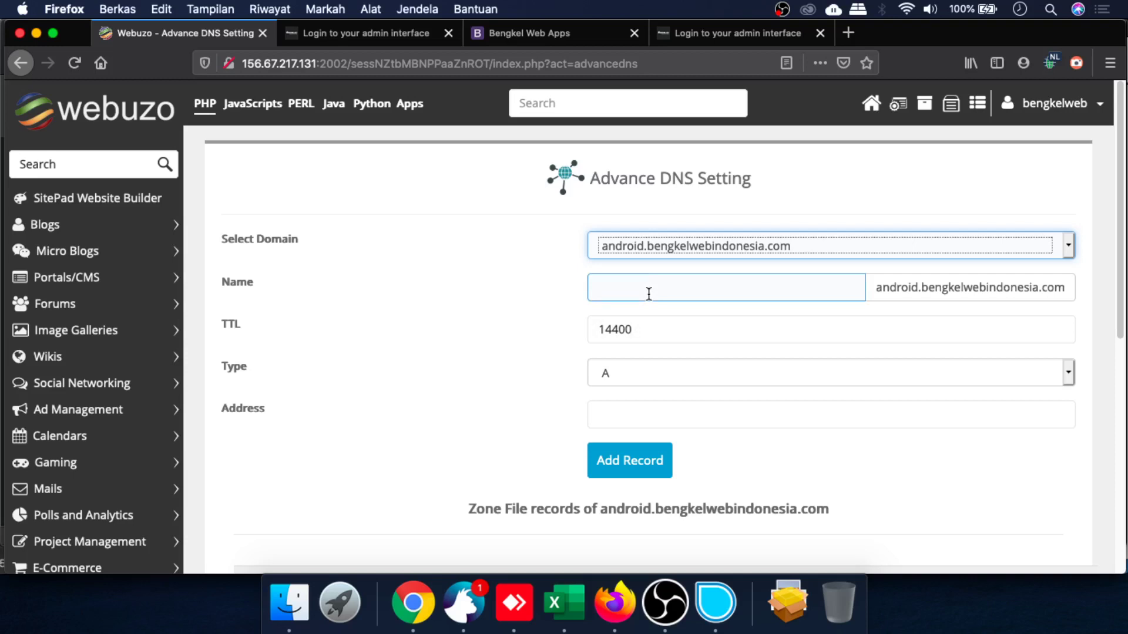
pyautogui.click(214, 302)
pyautogui.click(232, 294)
pyautogui.click(855, 290)
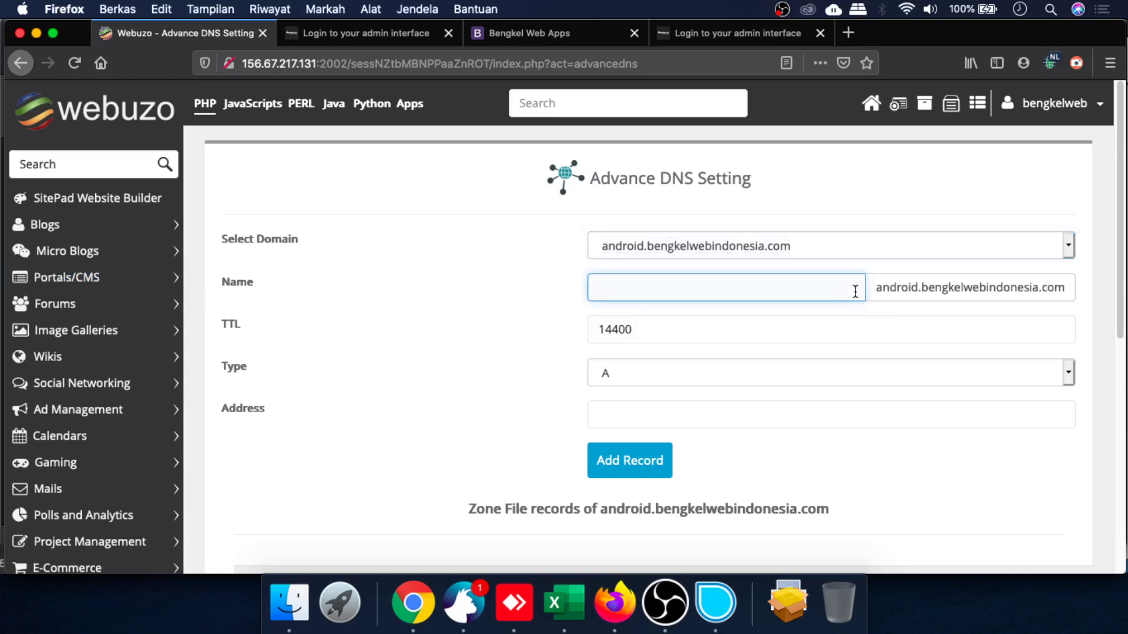
pyautogui.write('www')
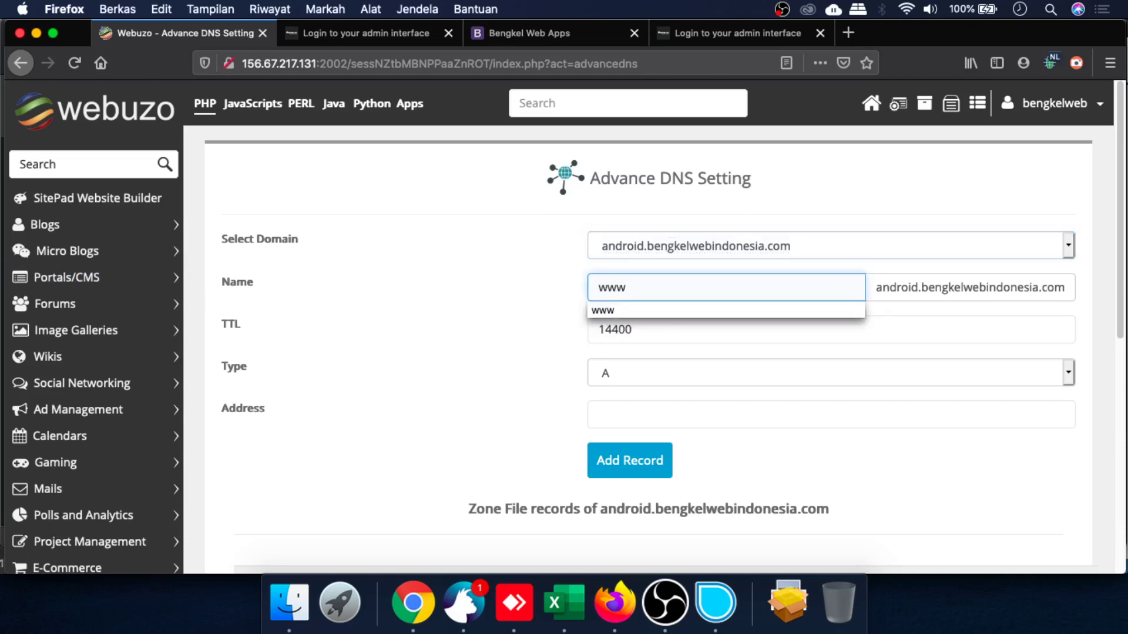
pyautogui.click(574, 407)
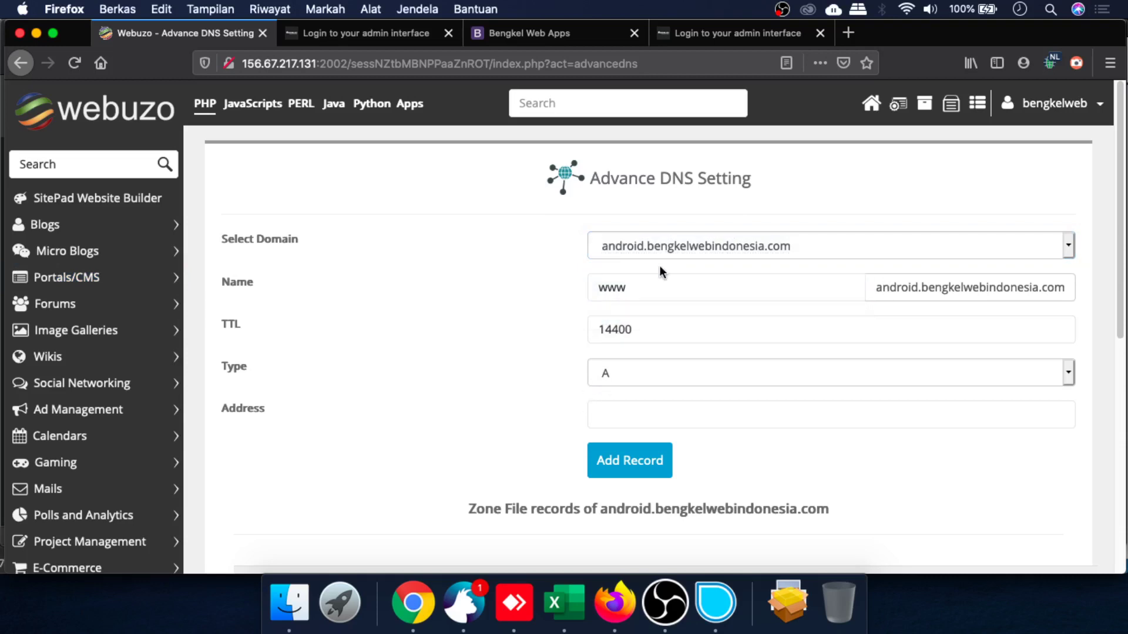
# Set the new DNS record's type to CNAME, keeping the default TTL
pyautogui.click(645, 322)
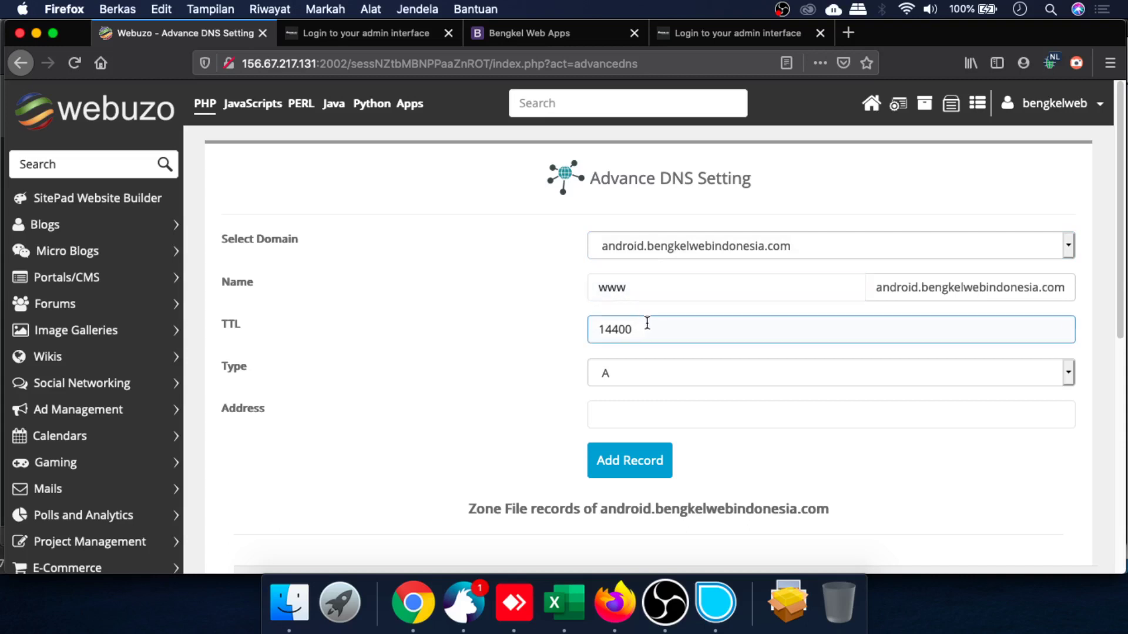
pyautogui.click(408, 350)
pyautogui.click(689, 370)
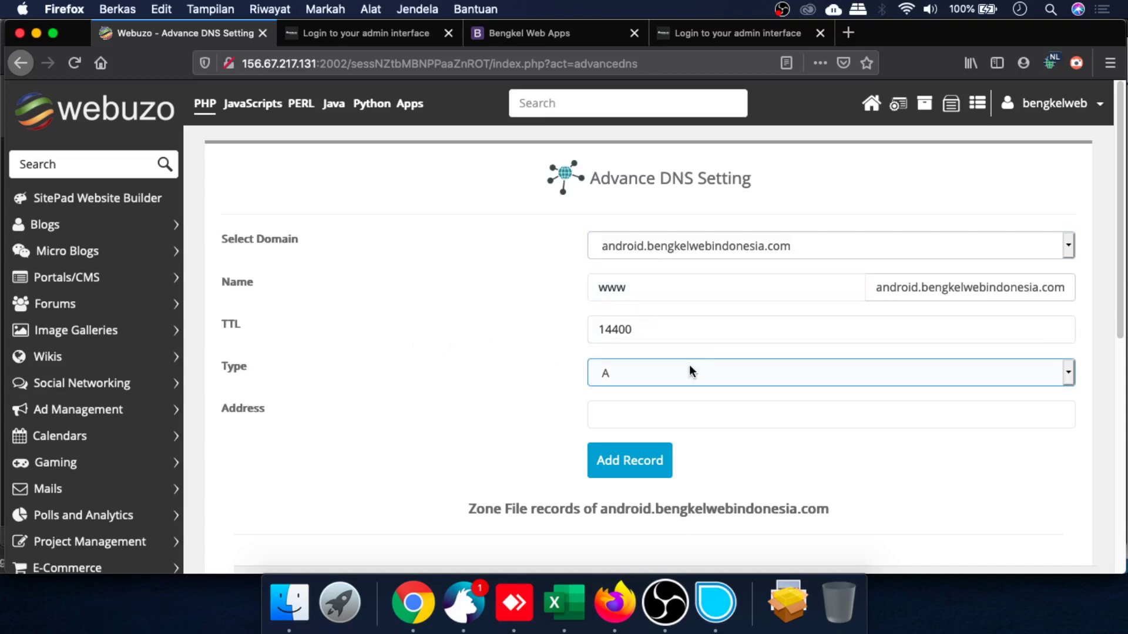
pyautogui.click(647, 374)
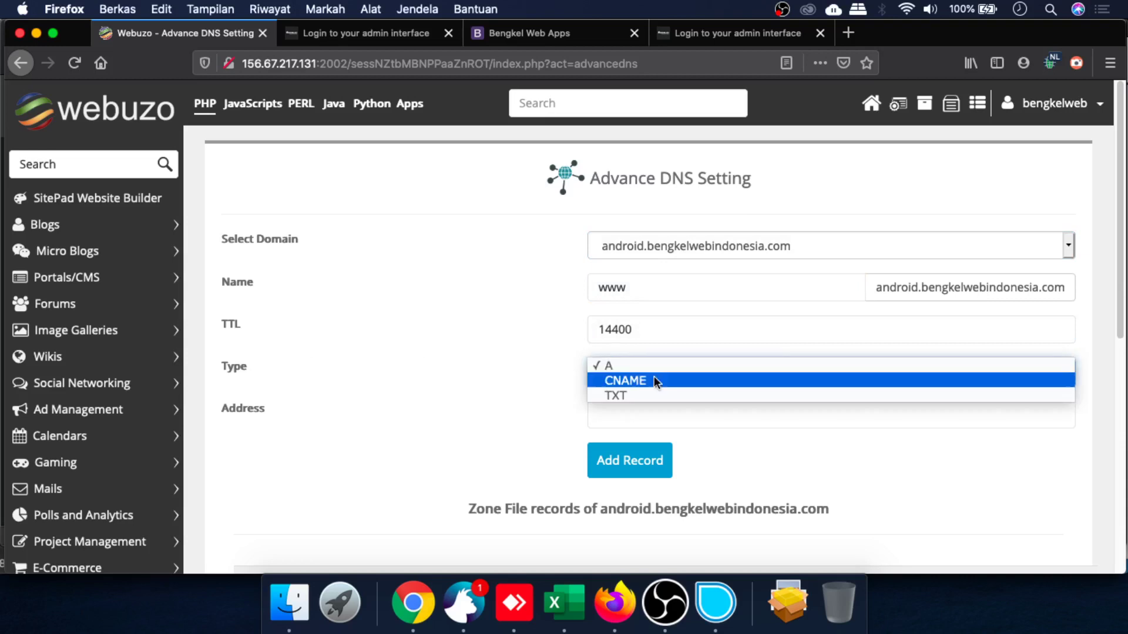
pyautogui.click(652, 379)
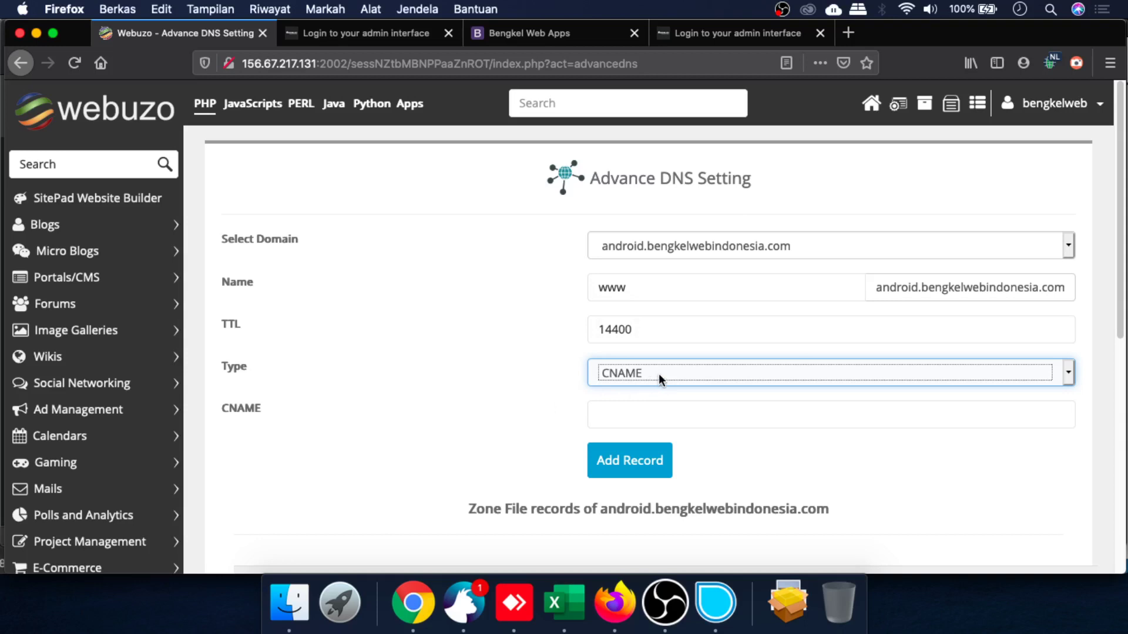
pyautogui.click(361, 23)
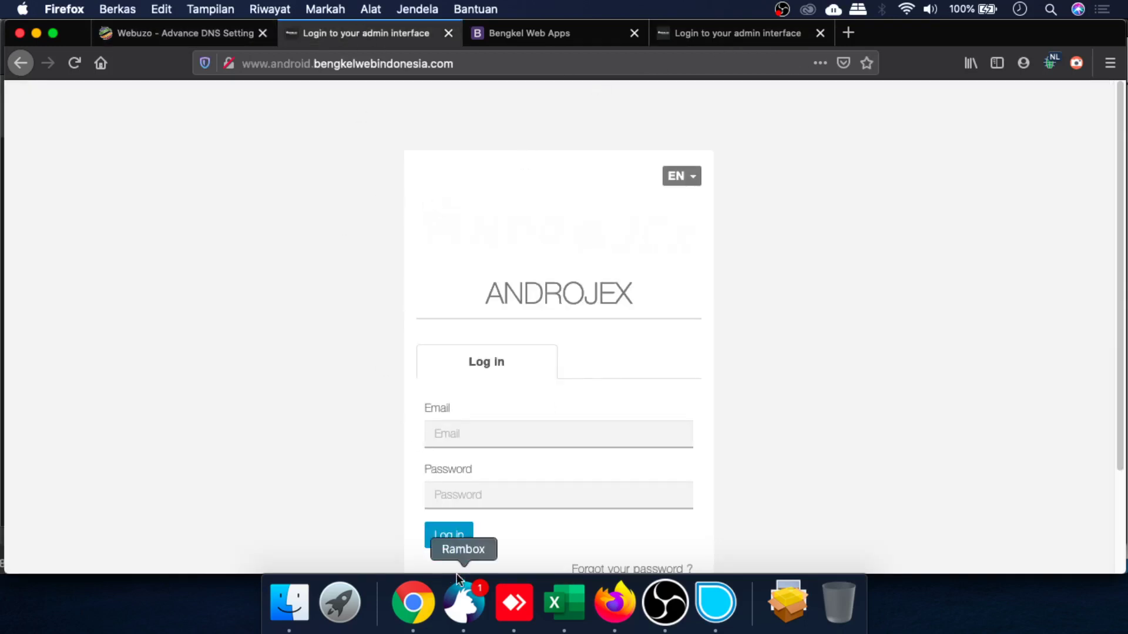
pyautogui.click(492, 436)
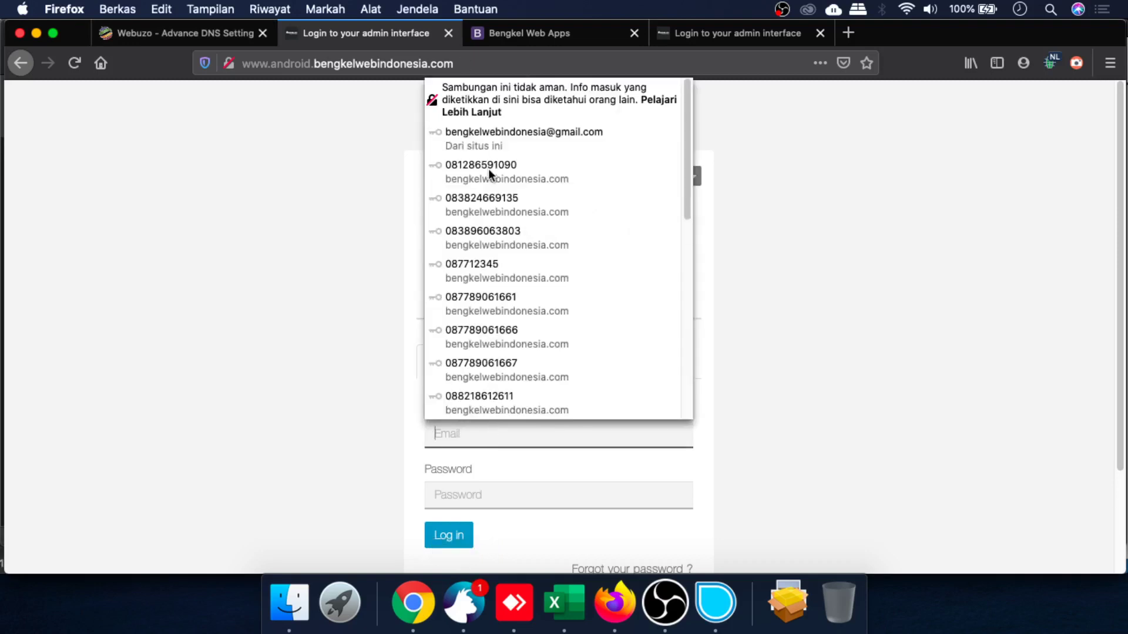
pyautogui.click(517, 138)
pyautogui.click(461, 535)
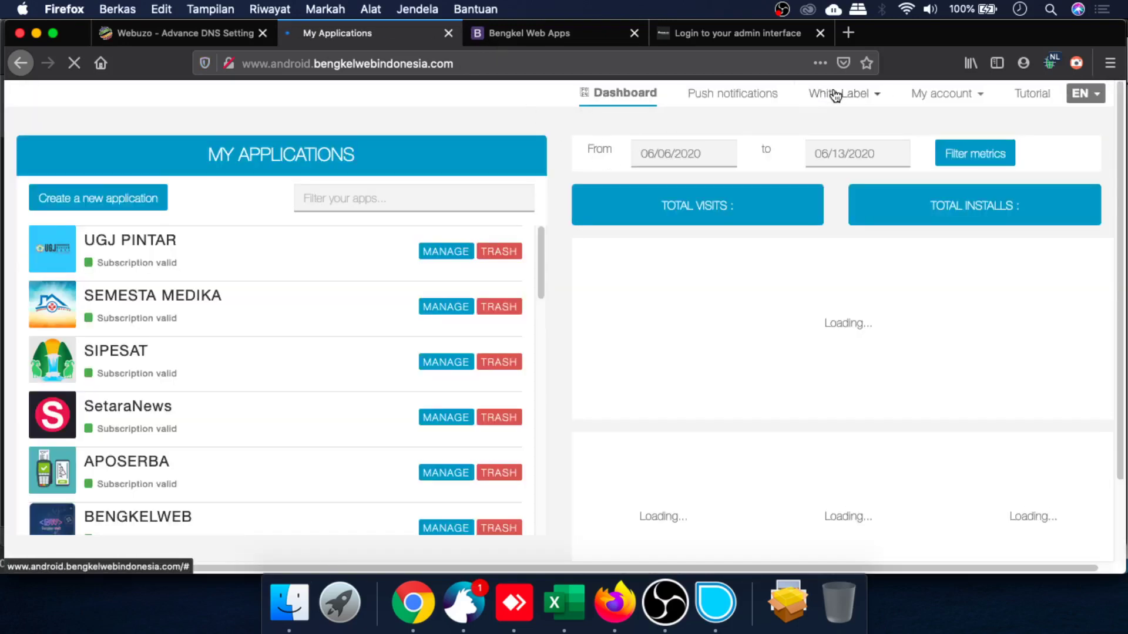
# Open the White Label settings in Androjex and copy the required CNAME target, apps.androjex.co.id
pyautogui.click(837, 94)
pyautogui.click(861, 301)
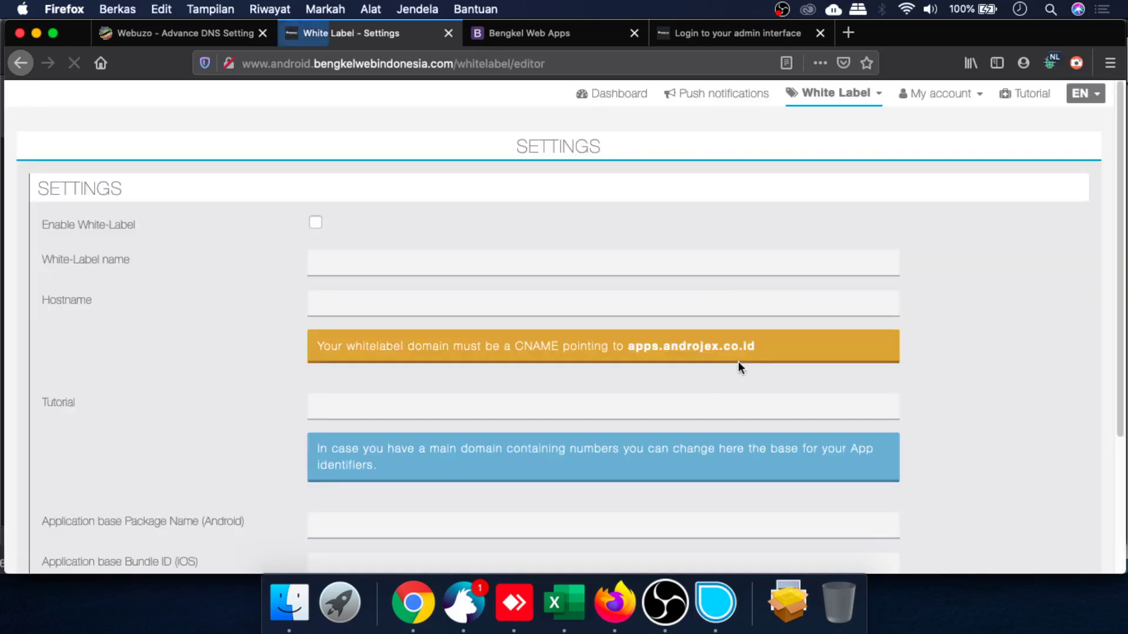
pyautogui.moveTo(766, 351); pyautogui.dragTo(628, 352)
pyautogui.press('super+c')
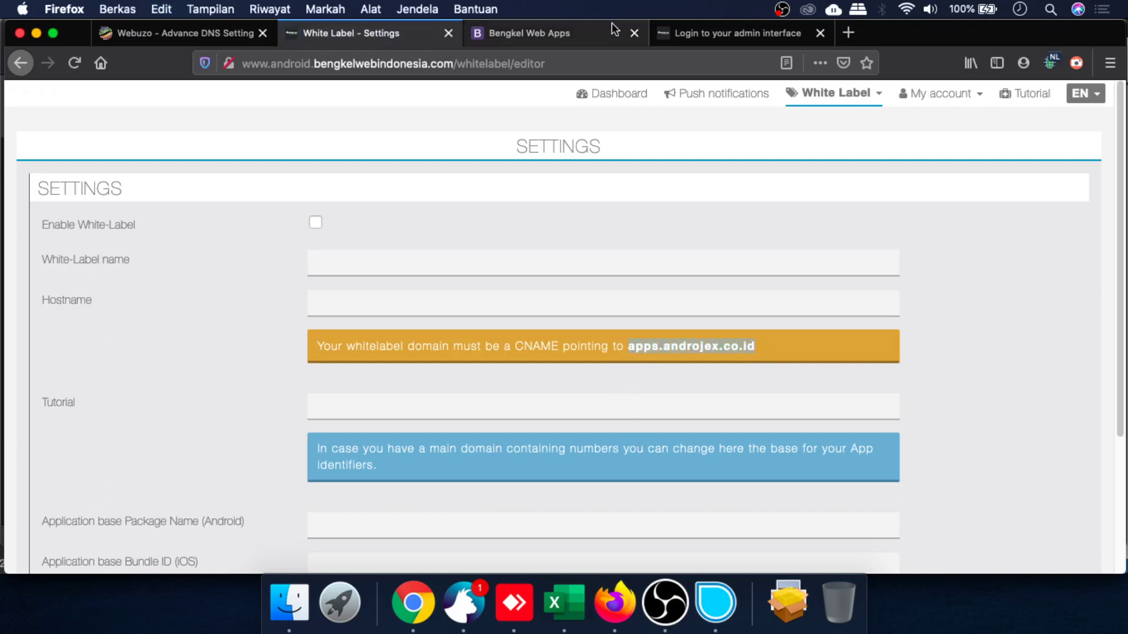
# Set the CNAME value of the new www DNS record in Webuzo to apps.androjex.co.id
pyautogui.click(517, 35)
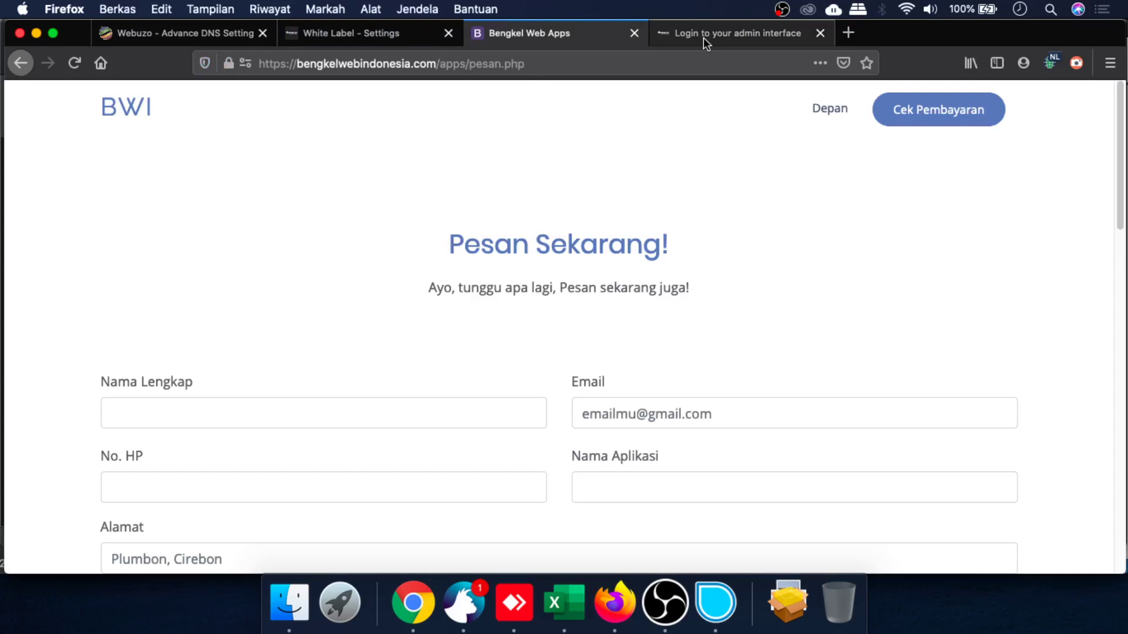
pyautogui.click(231, 33)
pyautogui.click(646, 409)
pyautogui.press('super+v')
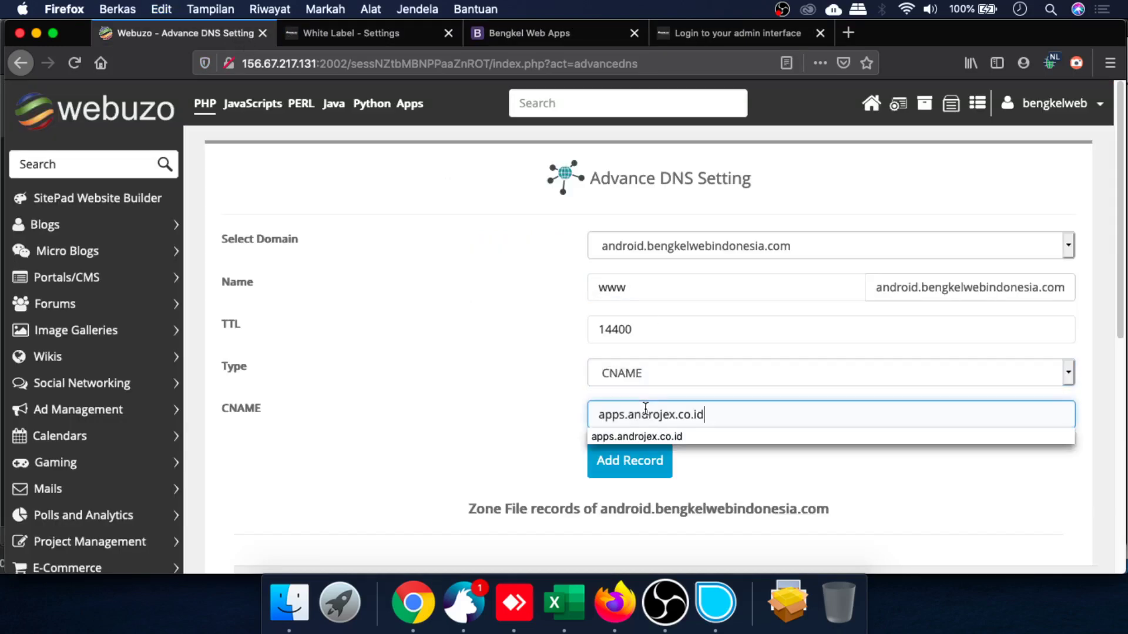
pyautogui.click(851, 477)
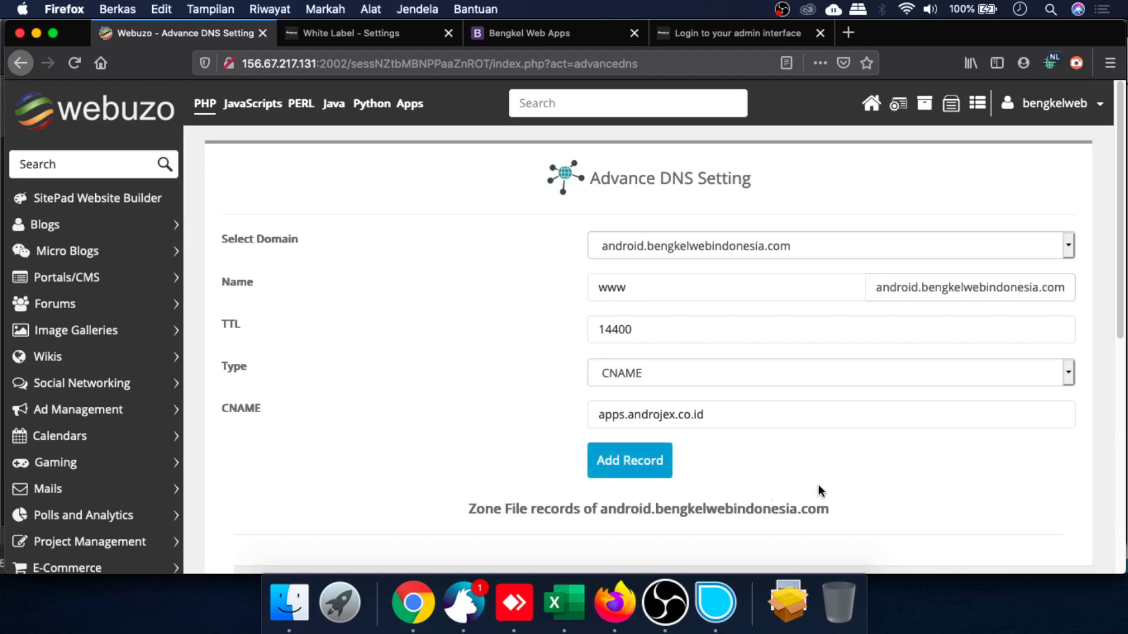
# Examine the zone file records of android.bengkelwebindonesia.com and highlight the www CNAME record
pyautogui.scroll(-7, 854, 486)
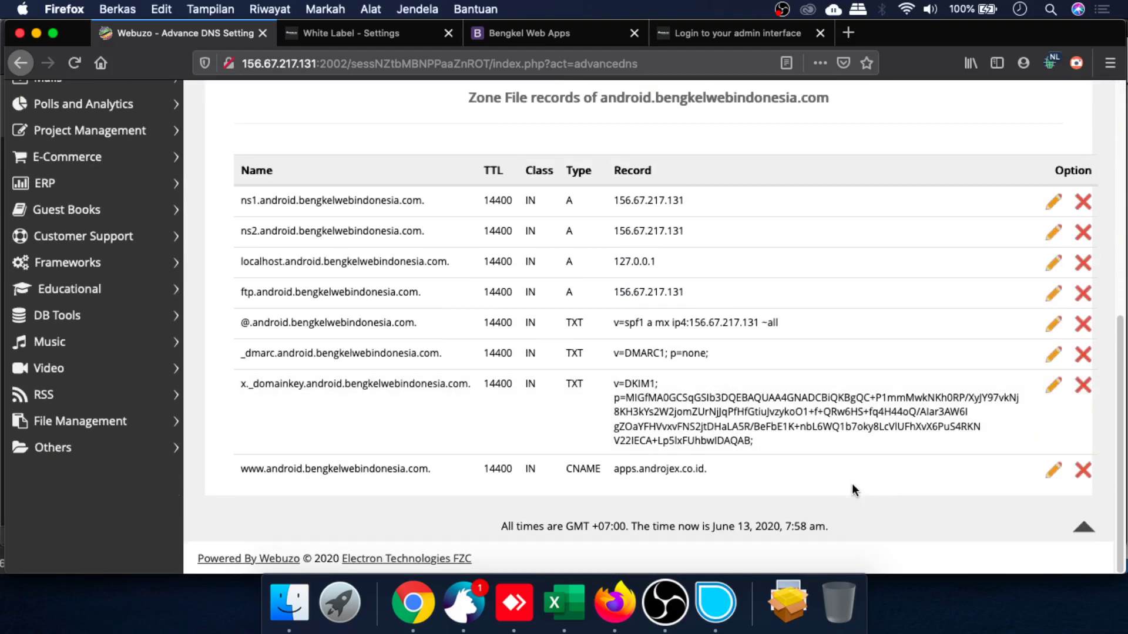
pyautogui.scroll(6, 670, 372)
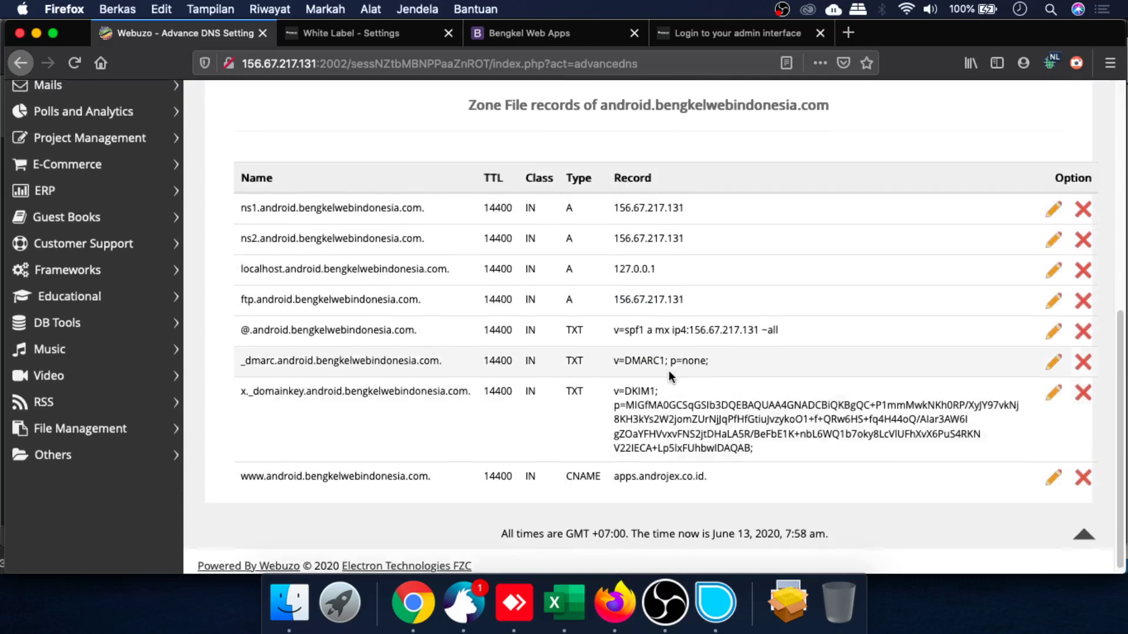
pyautogui.scroll(-6, 681, 387)
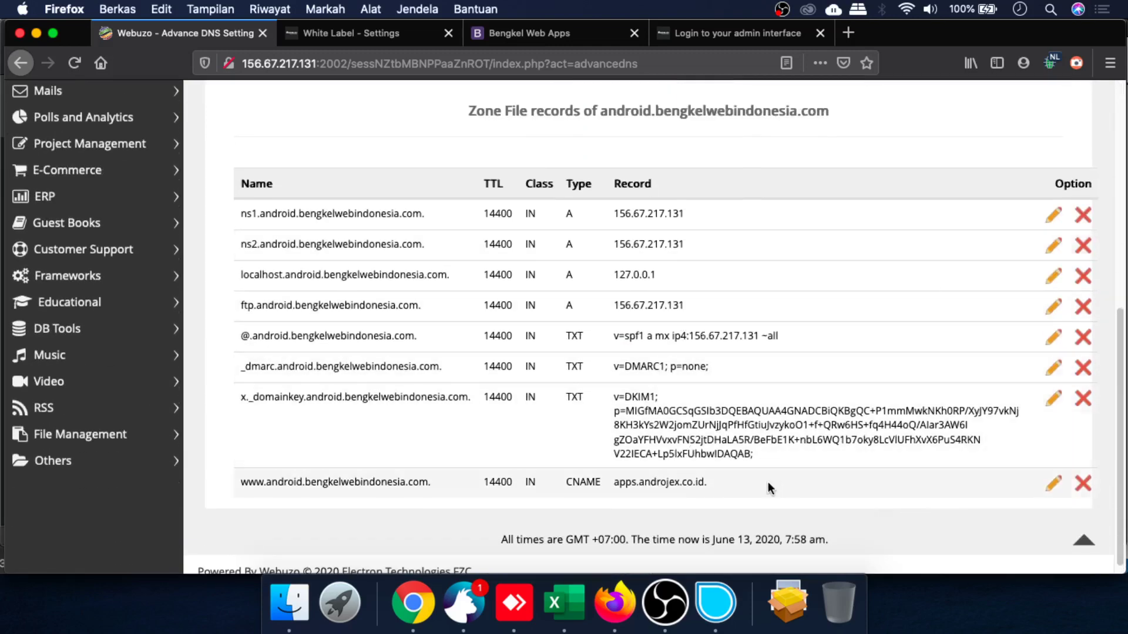
pyautogui.scroll(-1, 770, 479)
pyautogui.moveTo(724, 466); pyautogui.dragTo(230, 474)
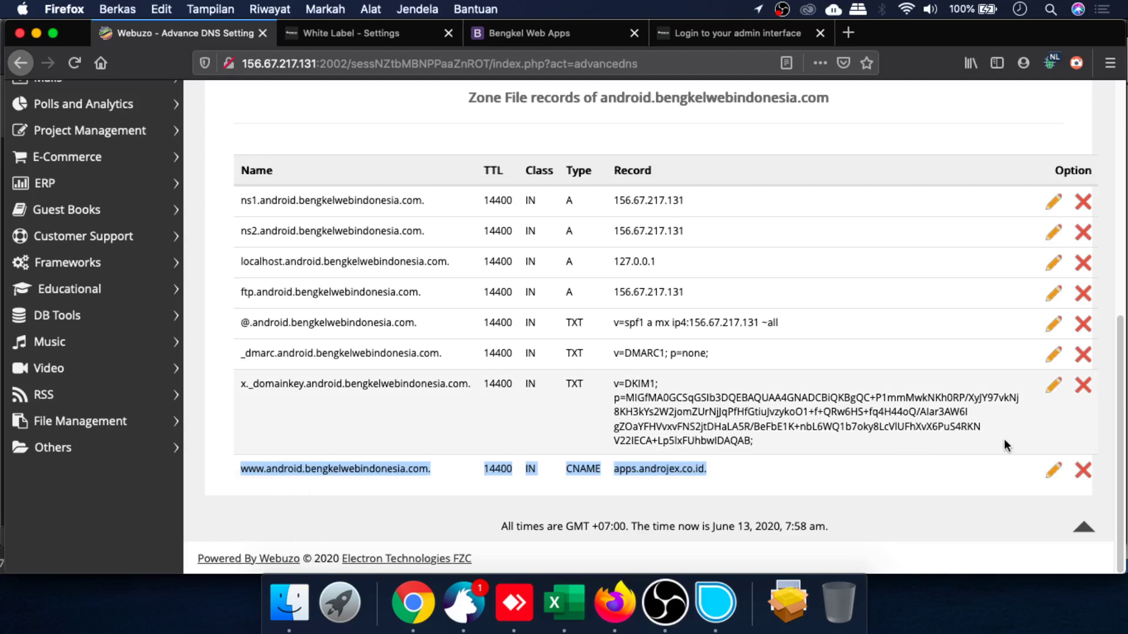
pyautogui.scroll(7, 998, 438)
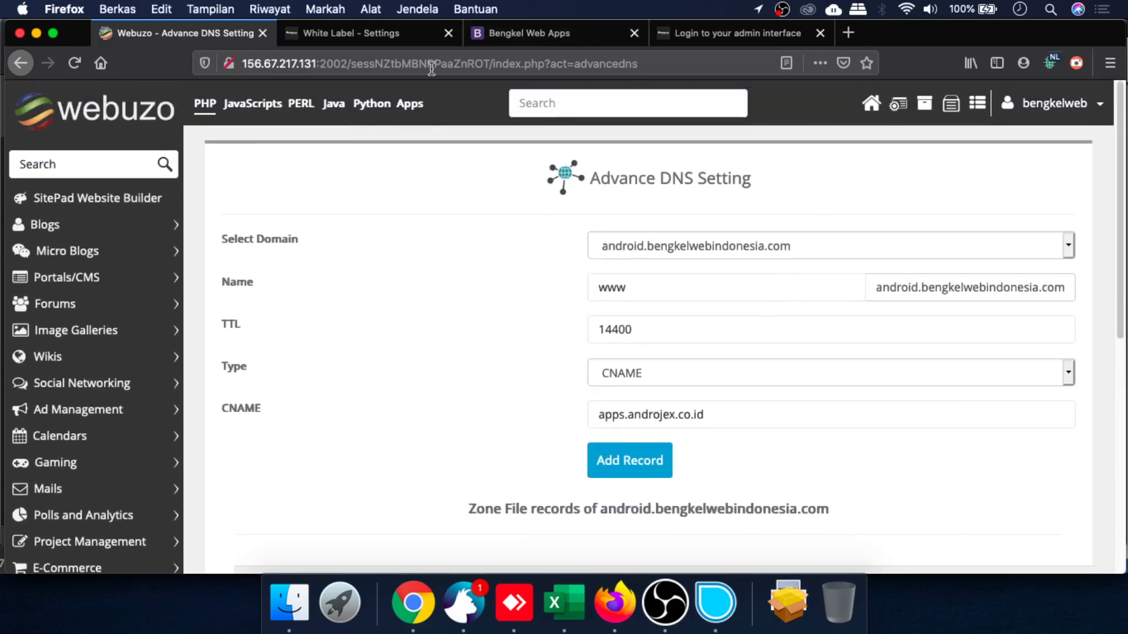
# Enable the white label in the Androjex White Label settings and set its name to Apps BWI
pyautogui.click(372, 37)
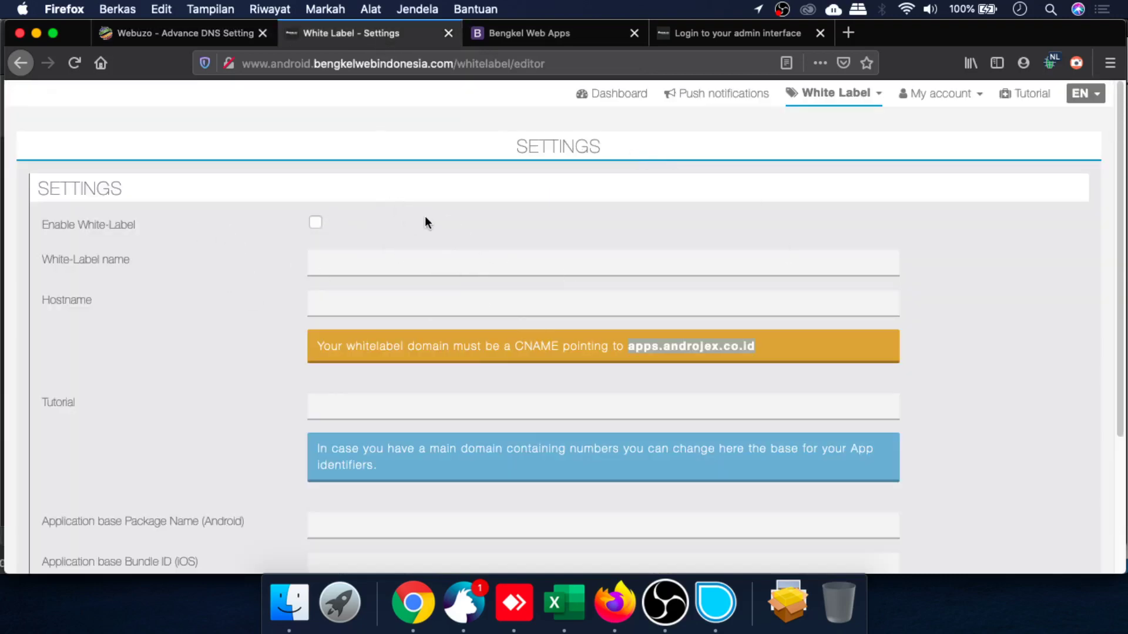
pyautogui.scroll(-3, 425, 217)
pyautogui.scroll(2, 426, 216)
pyautogui.click(213, 233)
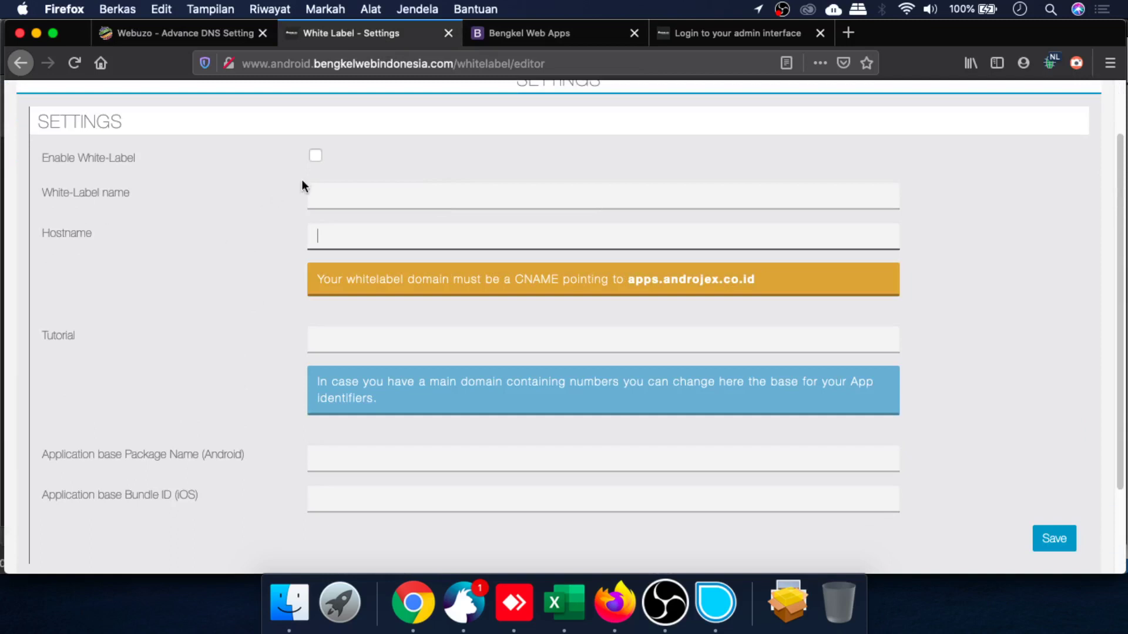
pyautogui.click(316, 157)
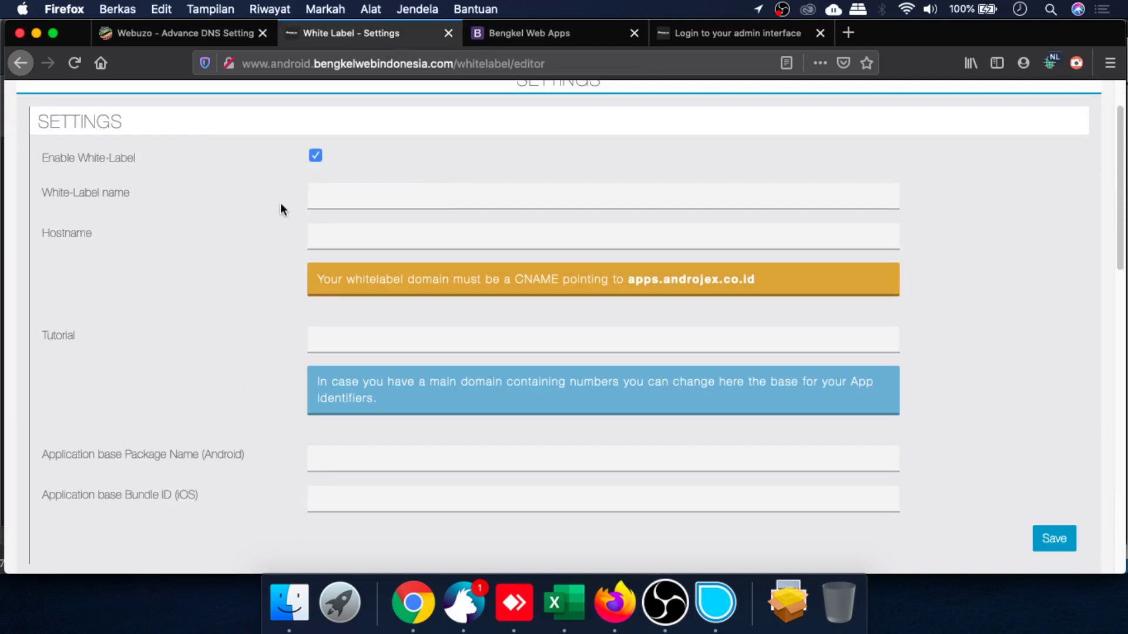
pyautogui.click(327, 194)
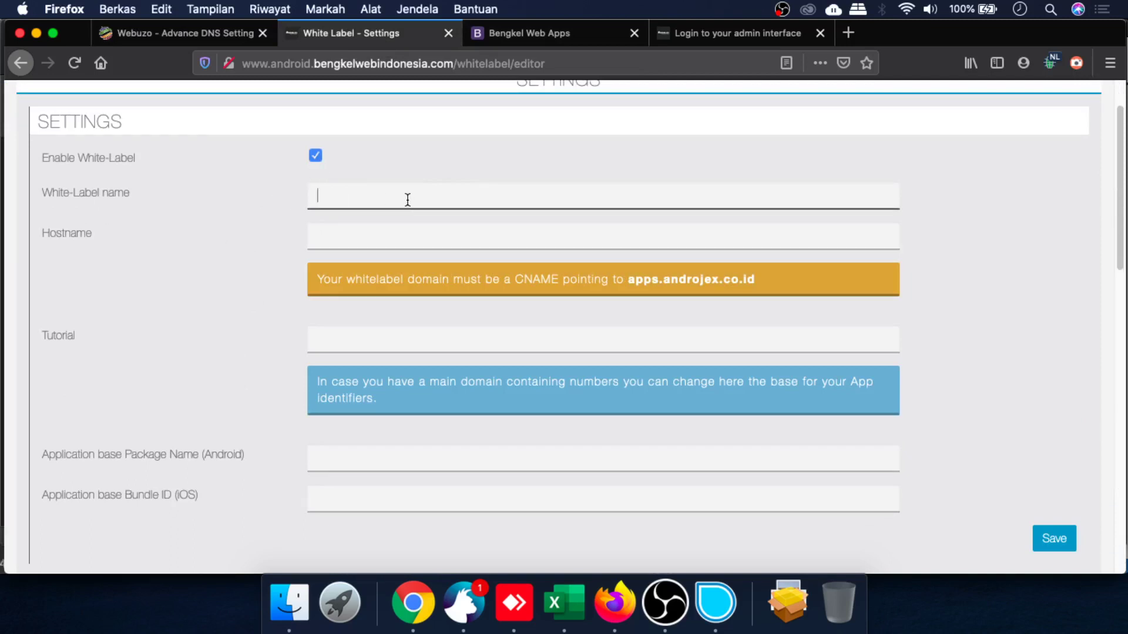
pyautogui.write('Apps')
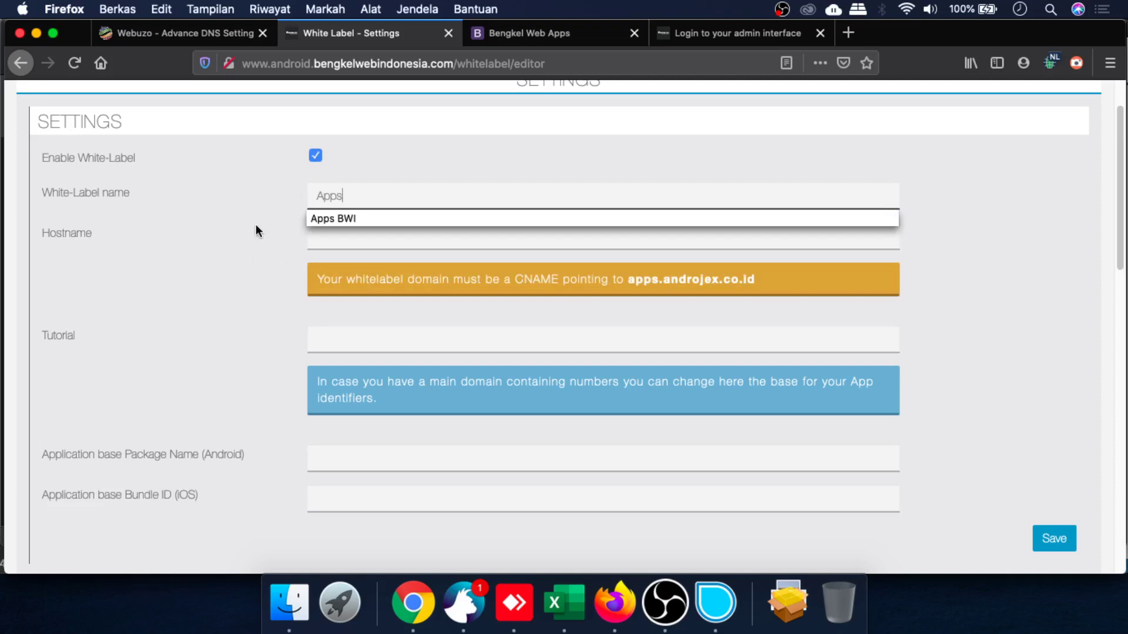
pyautogui.click(327, 218)
# Set the white label hostname to android.bengkelwebindonesia.com
pyautogui.click(371, 238)
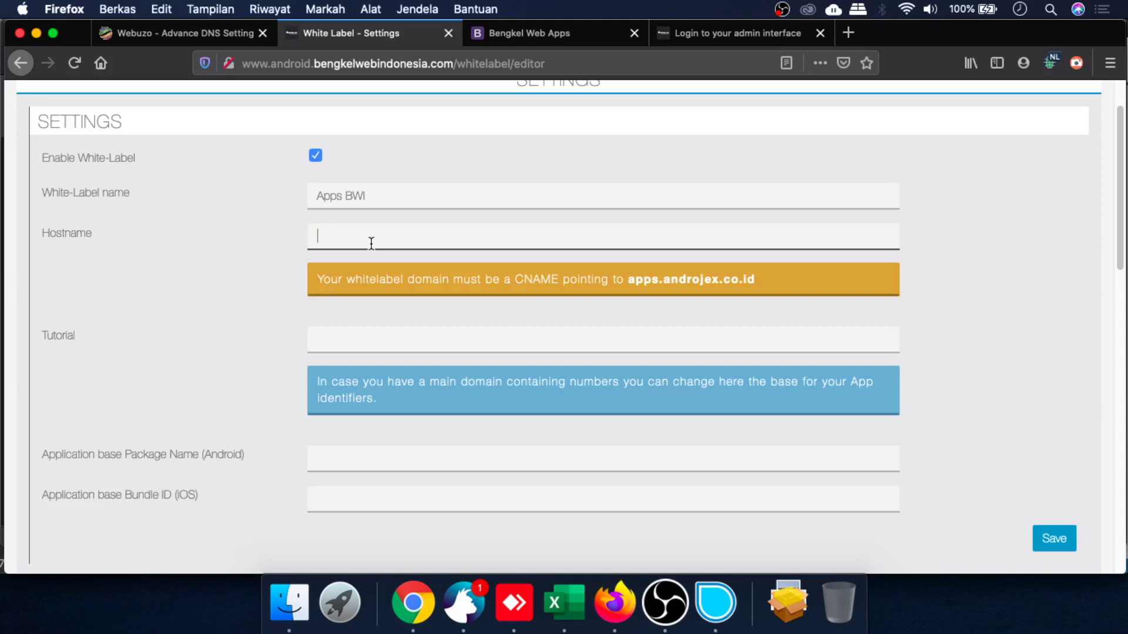
pyautogui.write('android')
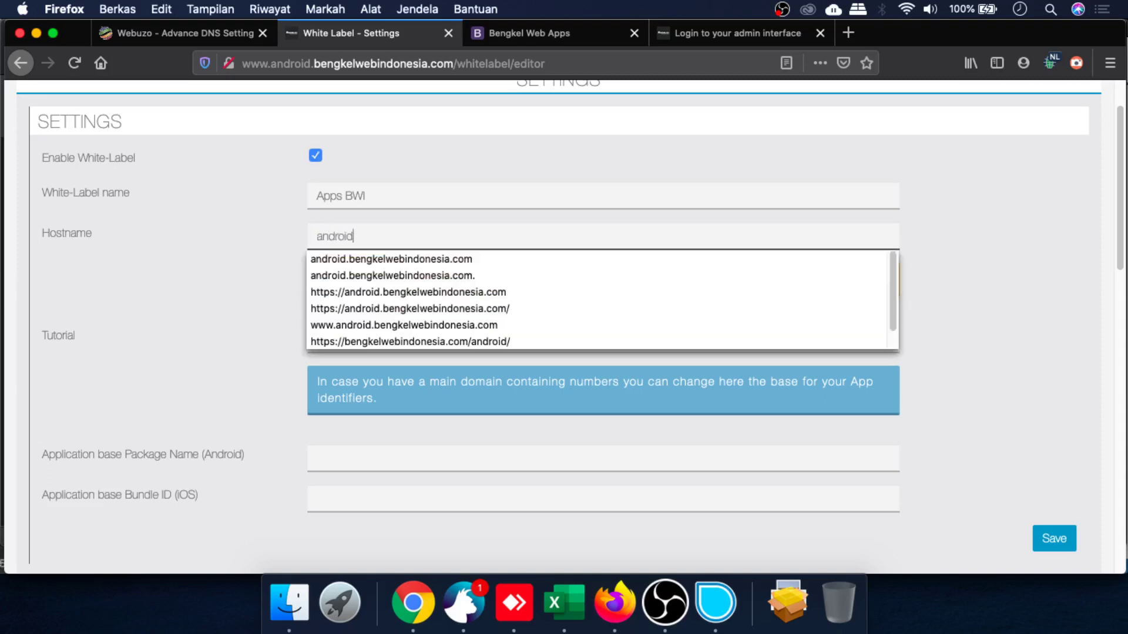
pyautogui.click(323, 259)
# Try to save the white label settings, leaving the tutorial, Android package name and iOS bundle ID fields empty
pyautogui.click(397, 346)
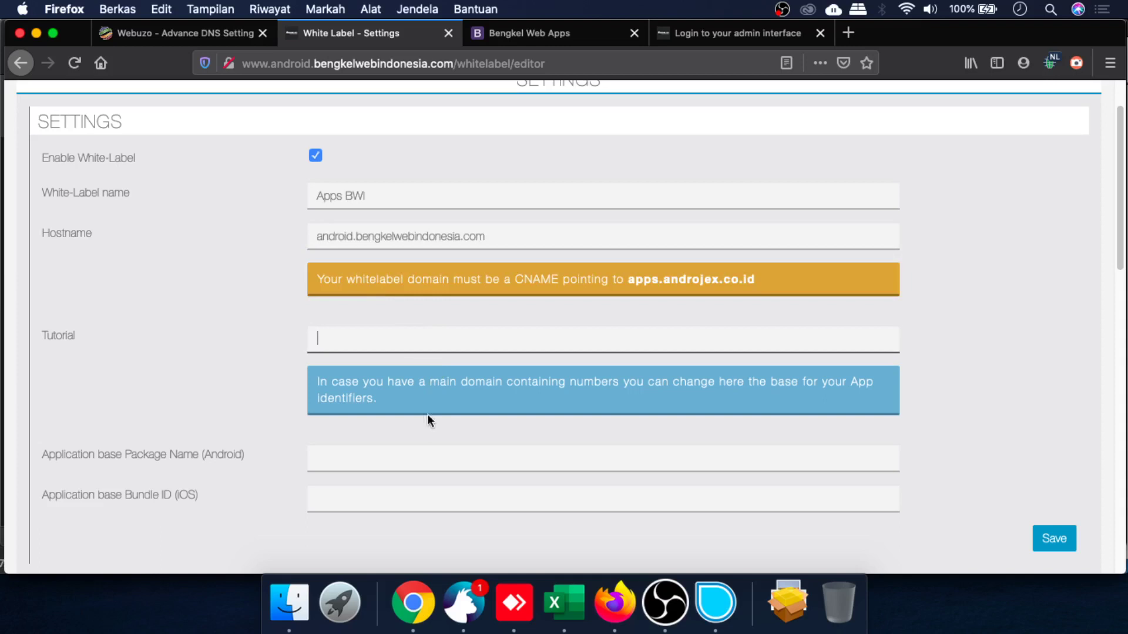
pyautogui.click(402, 461)
pyautogui.scroll(-3, 413, 458)
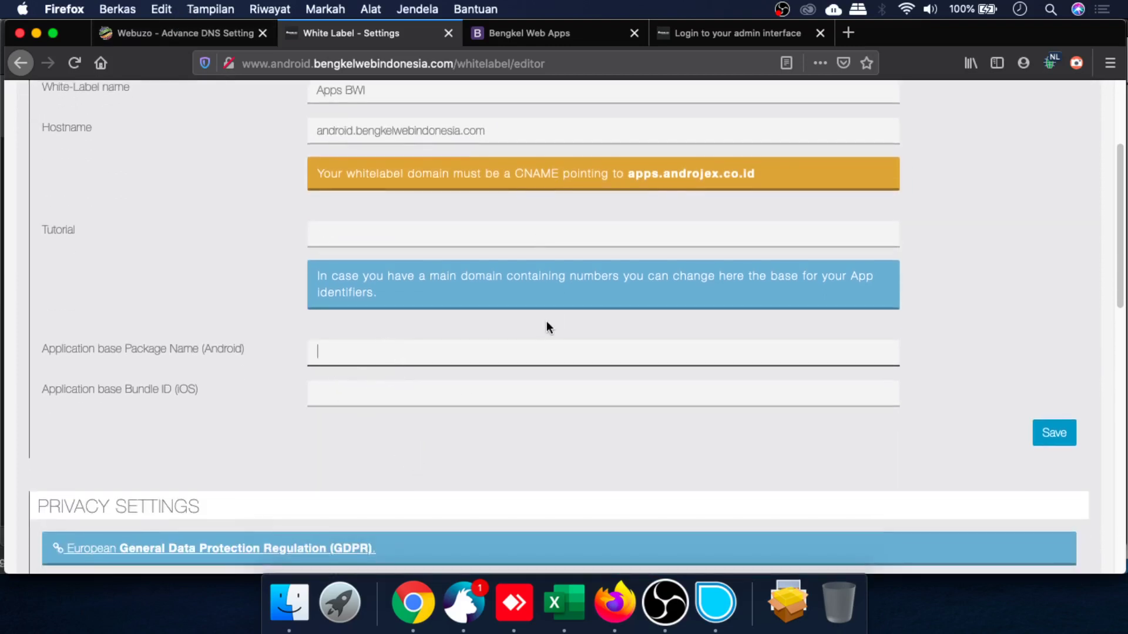
pyautogui.scroll(3, 543, 323)
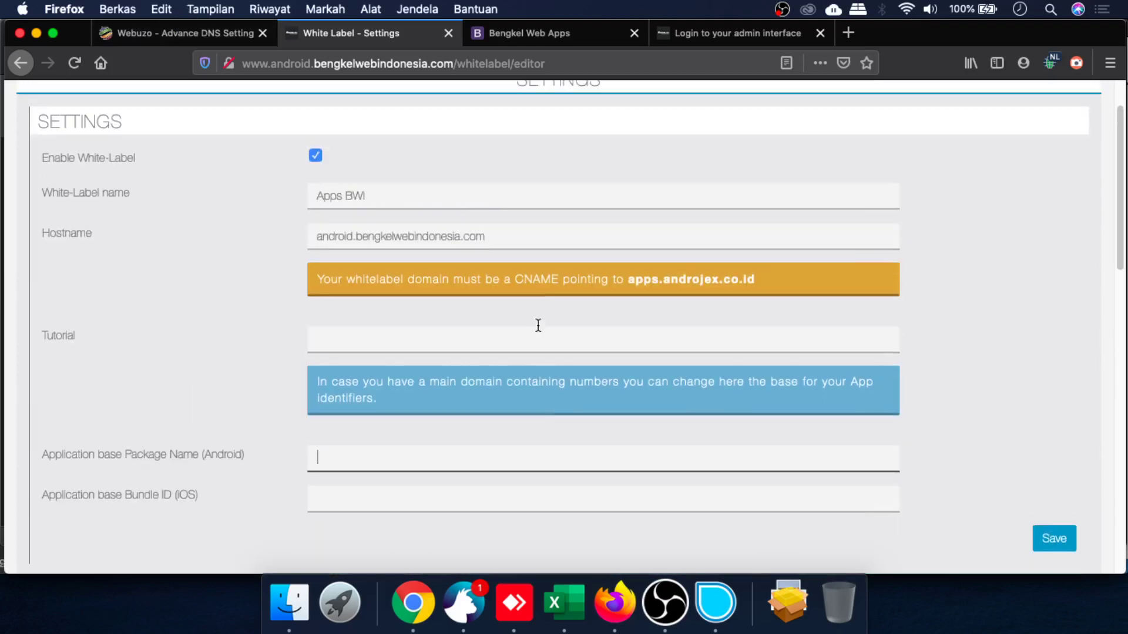
pyautogui.click(1057, 538)
pyautogui.click(1057, 540)
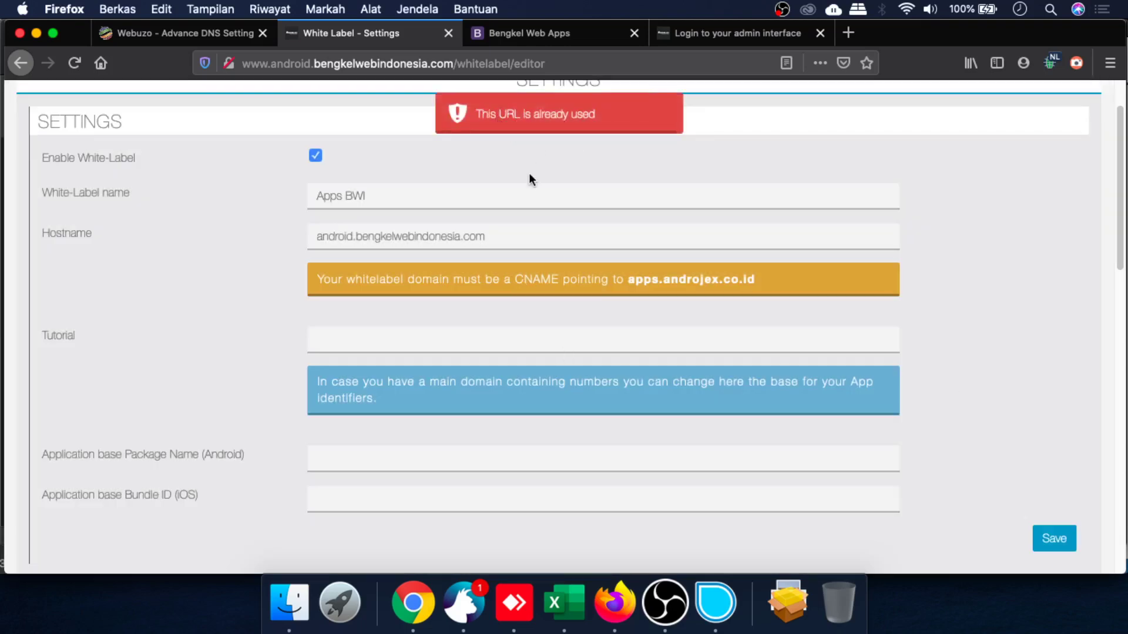
# Review the entered white label settings and compare them with the www CNAME record details in Webuzo
pyautogui.scroll(2, 528, 218)
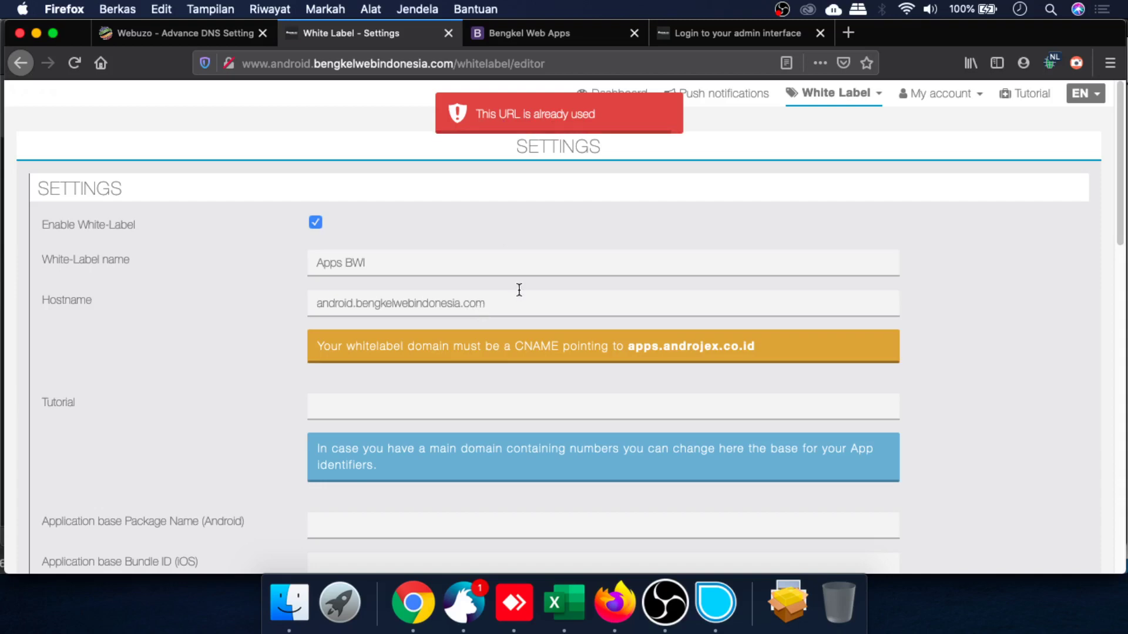
pyautogui.scroll(-7, 519, 289)
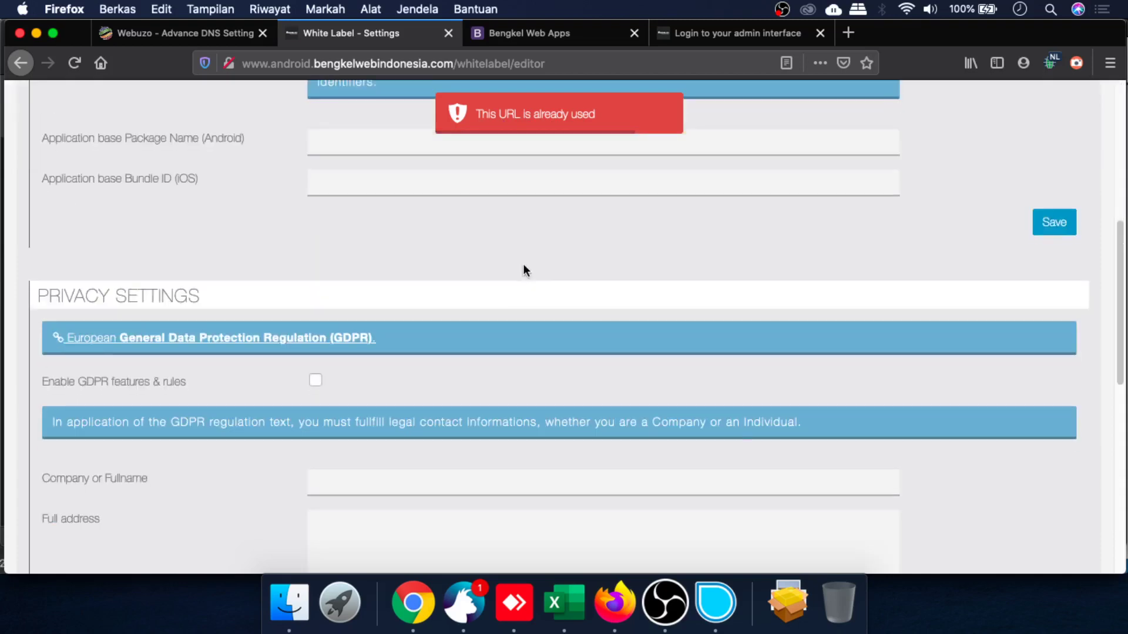
pyautogui.scroll(7, 522, 270)
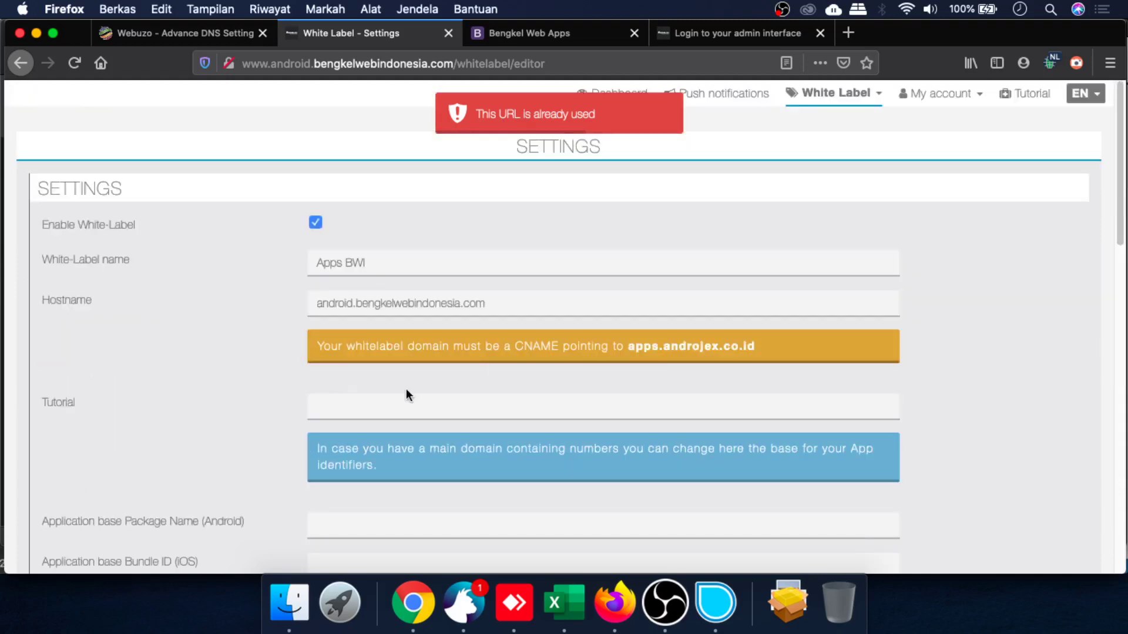
pyautogui.scroll(-2, 399, 382)
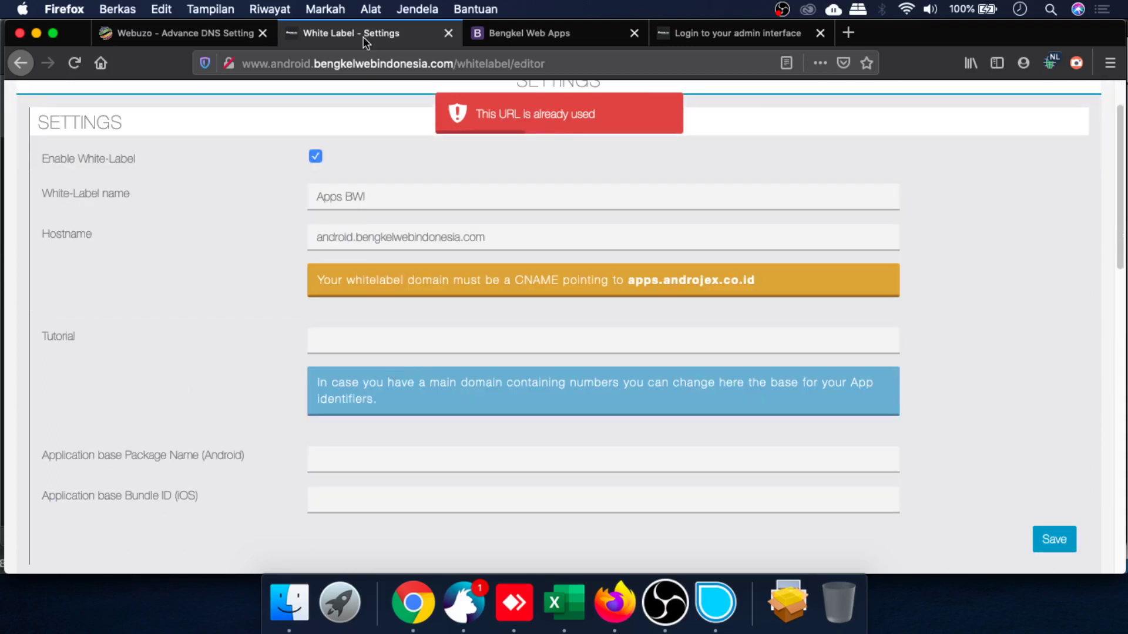
pyautogui.hotkey('ctrl', 'shift', 'Tab')
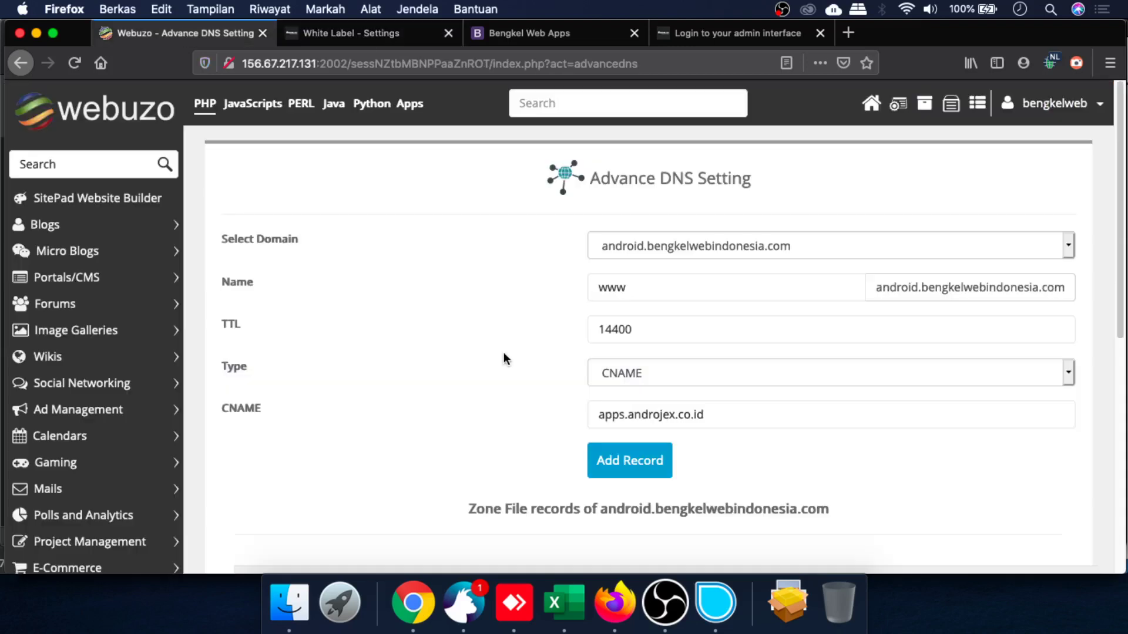
pyautogui.click(339, 34)
# Look through the whole White Label settings page, including the privacy settings and the sender name, e-mail and custom SMTP sections
pyautogui.scroll(-5, 997, 299)
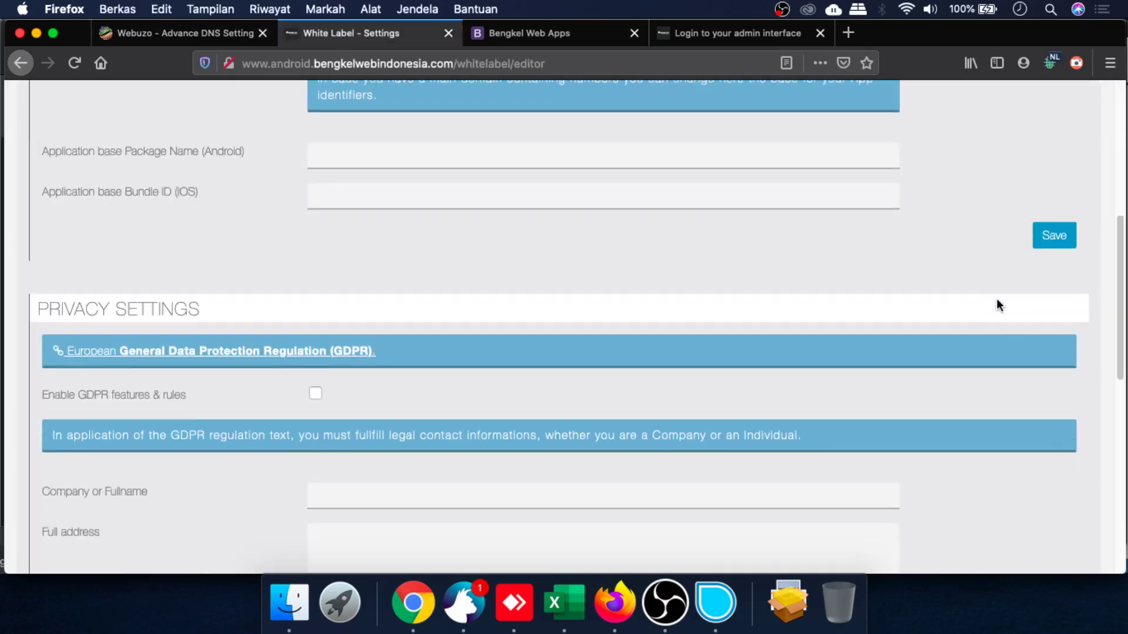
pyautogui.scroll(-8, 996, 298)
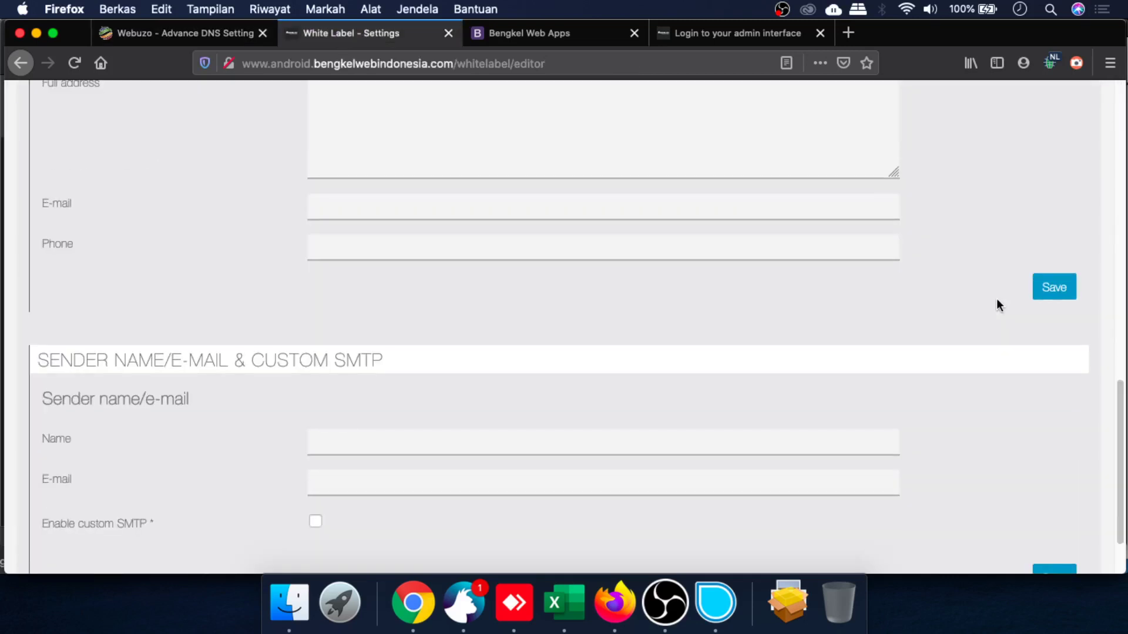
pyautogui.scroll(15, 996, 298)
pyautogui.scroll(-6, 922, 347)
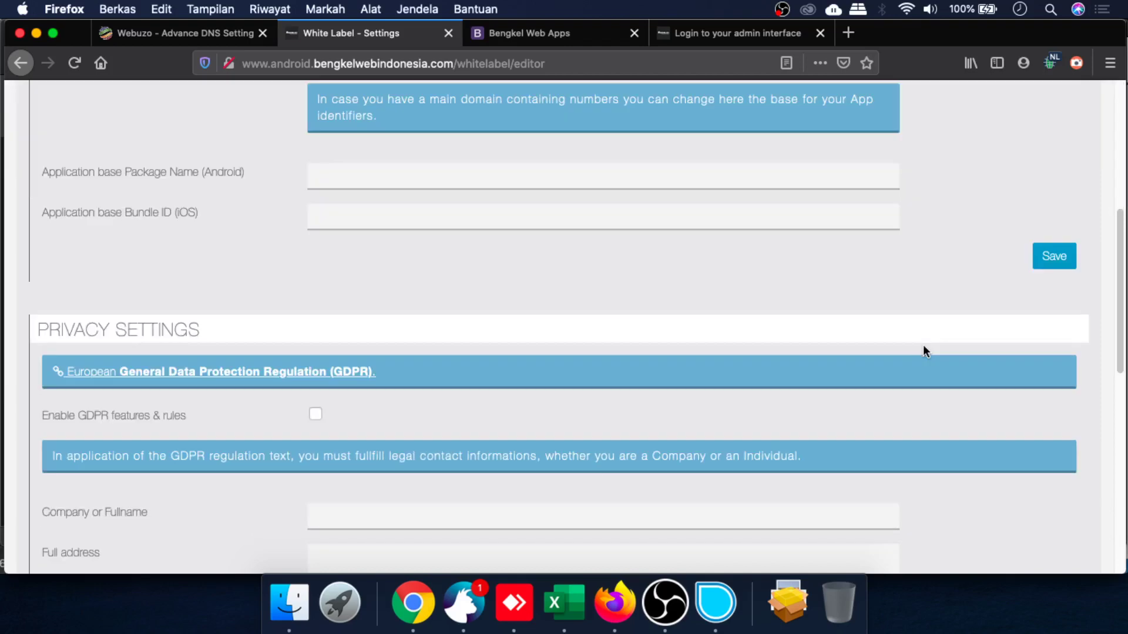
pyautogui.scroll(3, 924, 346)
pyautogui.scroll(3, 926, 344)
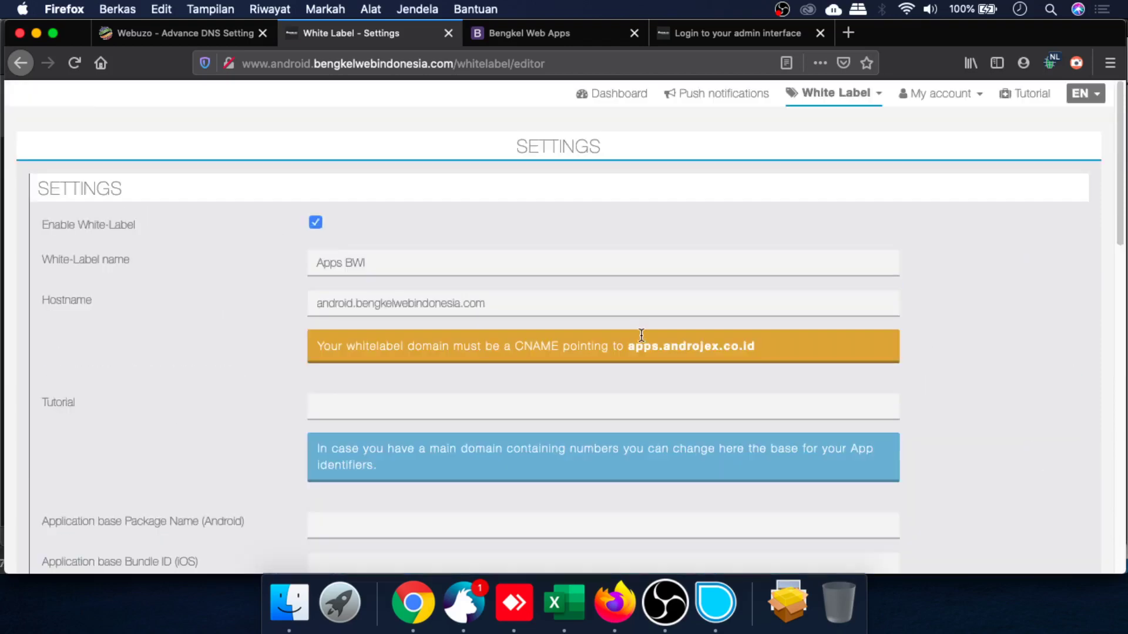
pyautogui.scroll(-7, 963, 327)
pyautogui.scroll(7, 963, 327)
pyautogui.scroll(-10, 910, 323)
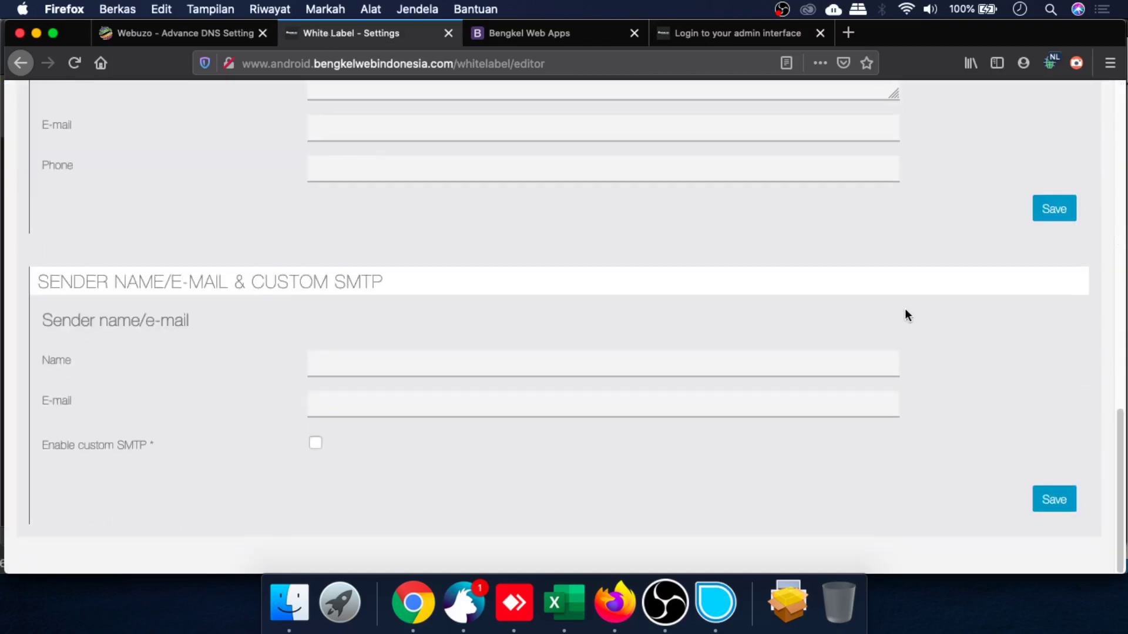
pyautogui.scroll(10, 905, 318)
# Open the Bengkel Web Apps home page and look through its workshop offer, training steps, benefits, cost explanation and Portfolio sections
pyautogui.click(563, 54)
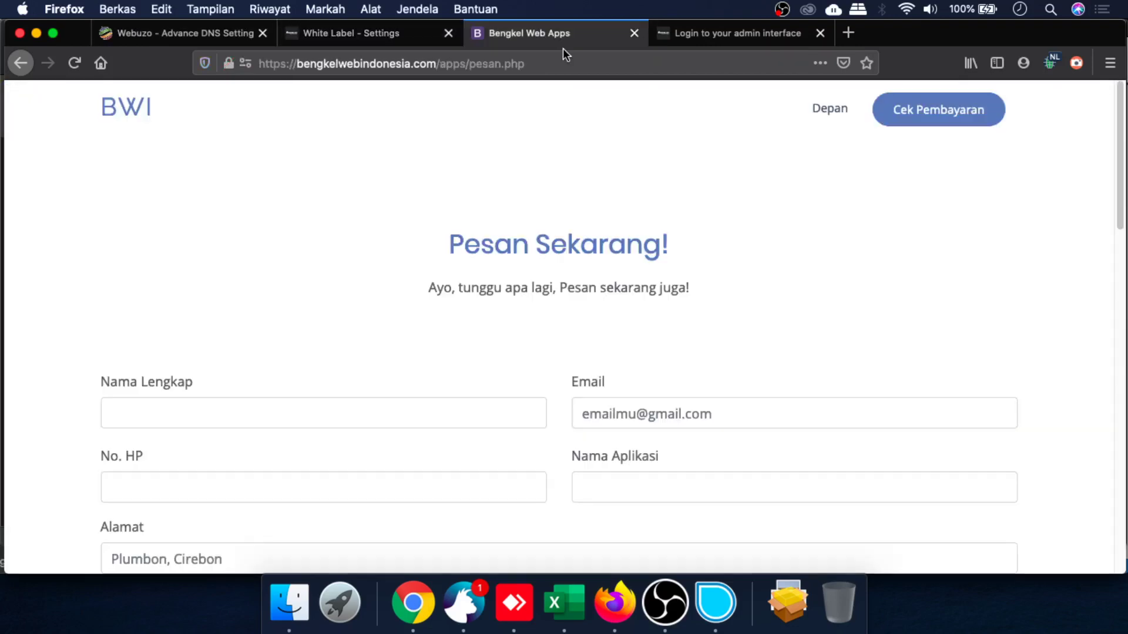
pyautogui.click(139, 114)
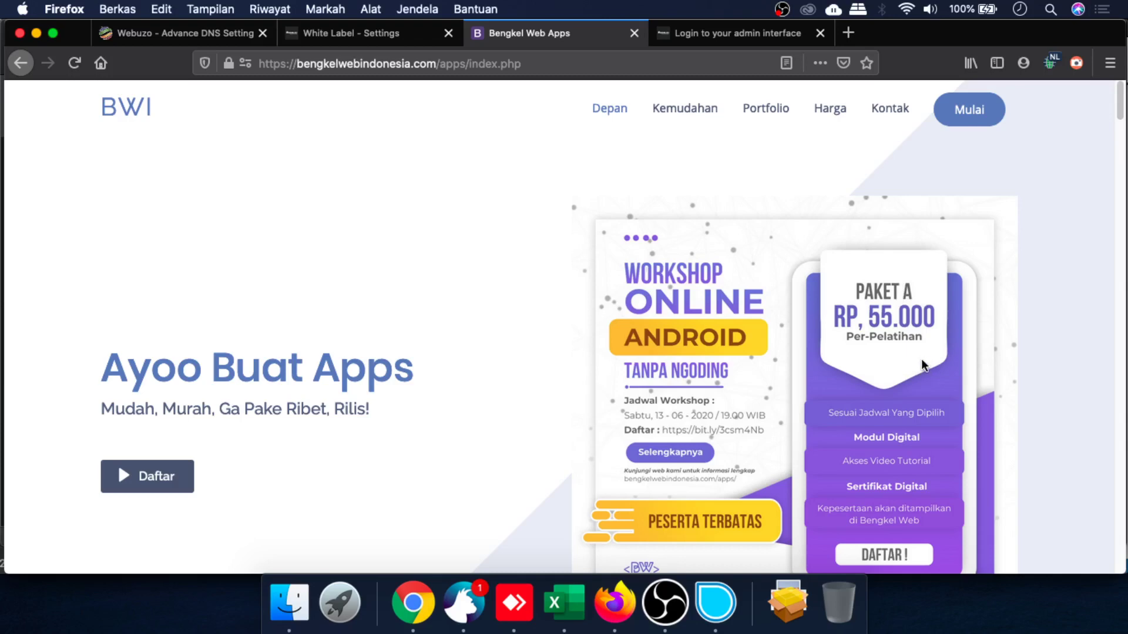
pyautogui.scroll(-8, 920, 359)
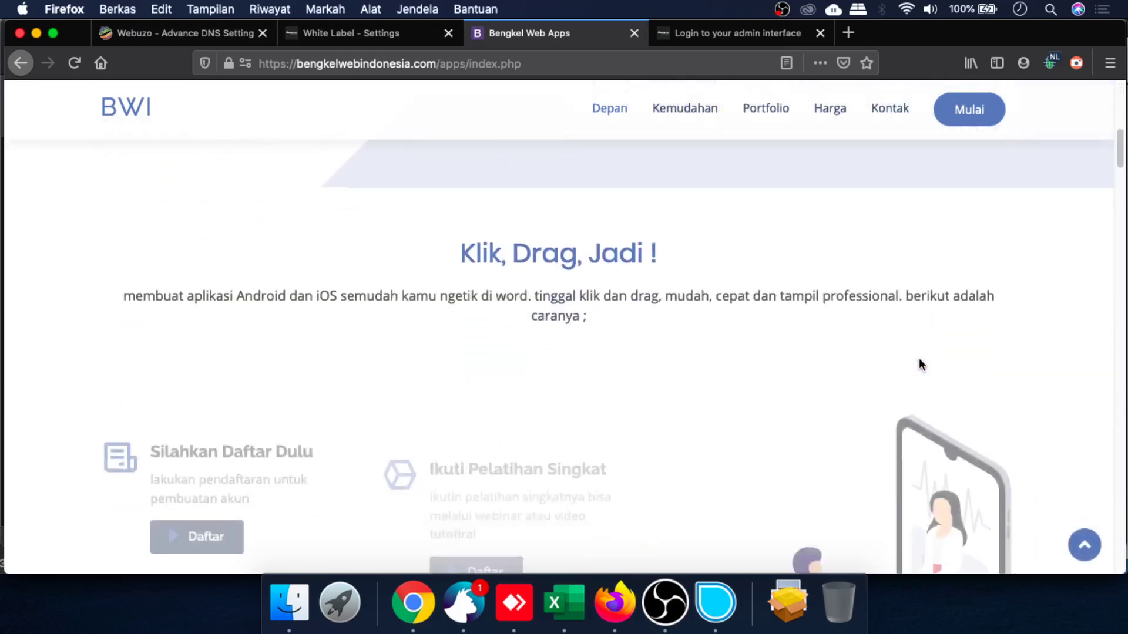
pyautogui.scroll(-3, 919, 358)
pyautogui.scroll(4, 919, 358)
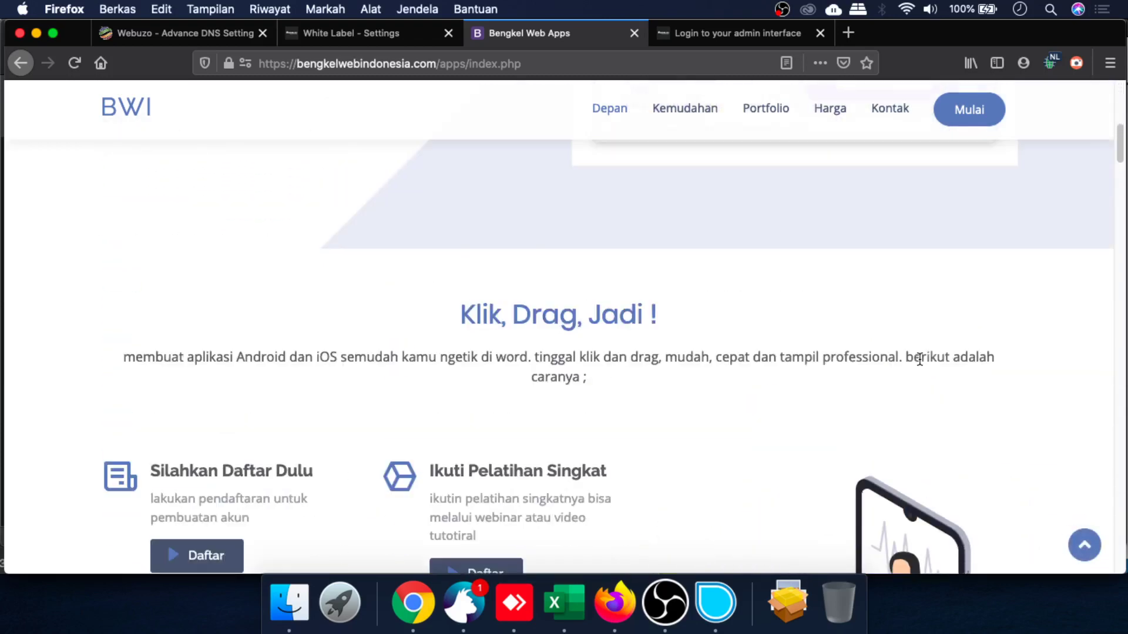
pyautogui.scroll(-12, 920, 359)
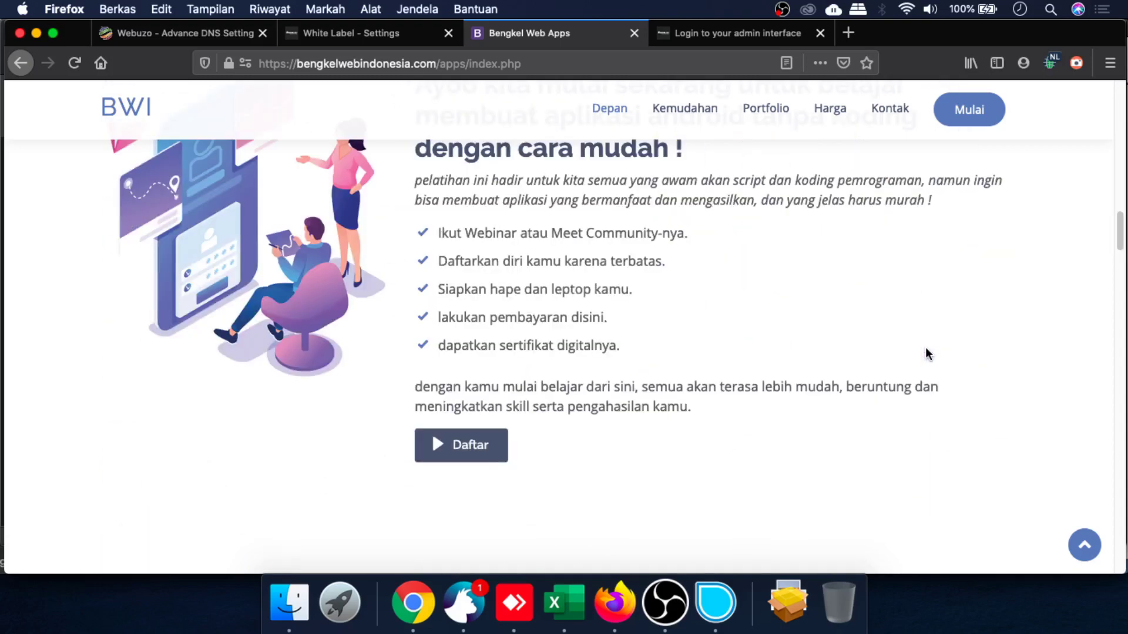
pyautogui.scroll(-15, 928, 354)
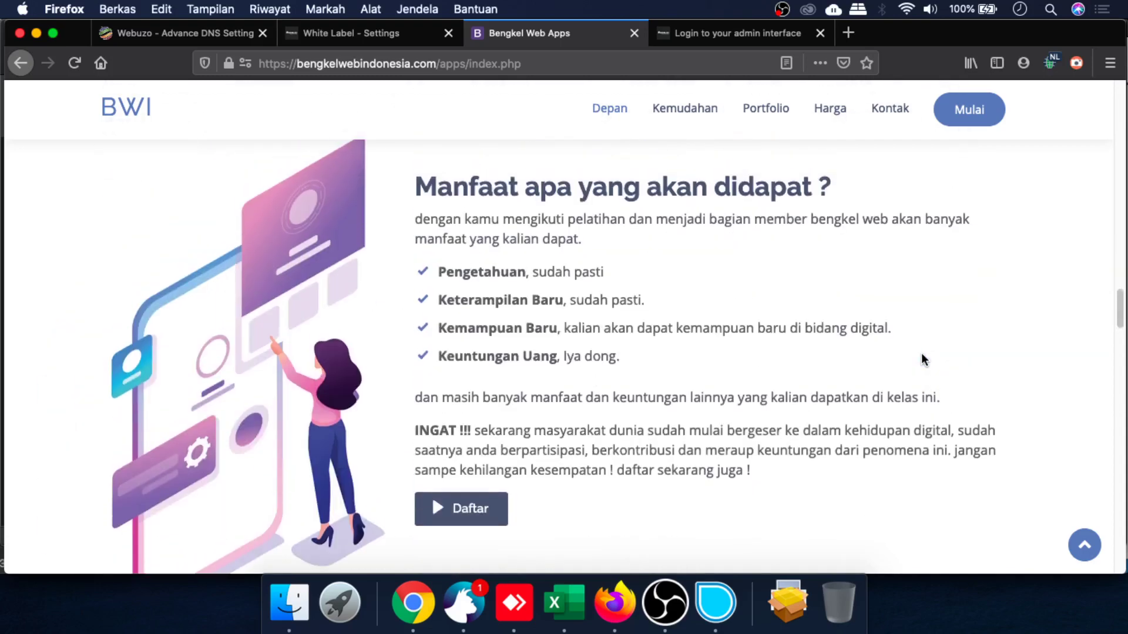
pyautogui.scroll(-5, 924, 361)
pyautogui.scroll(-10, 921, 359)
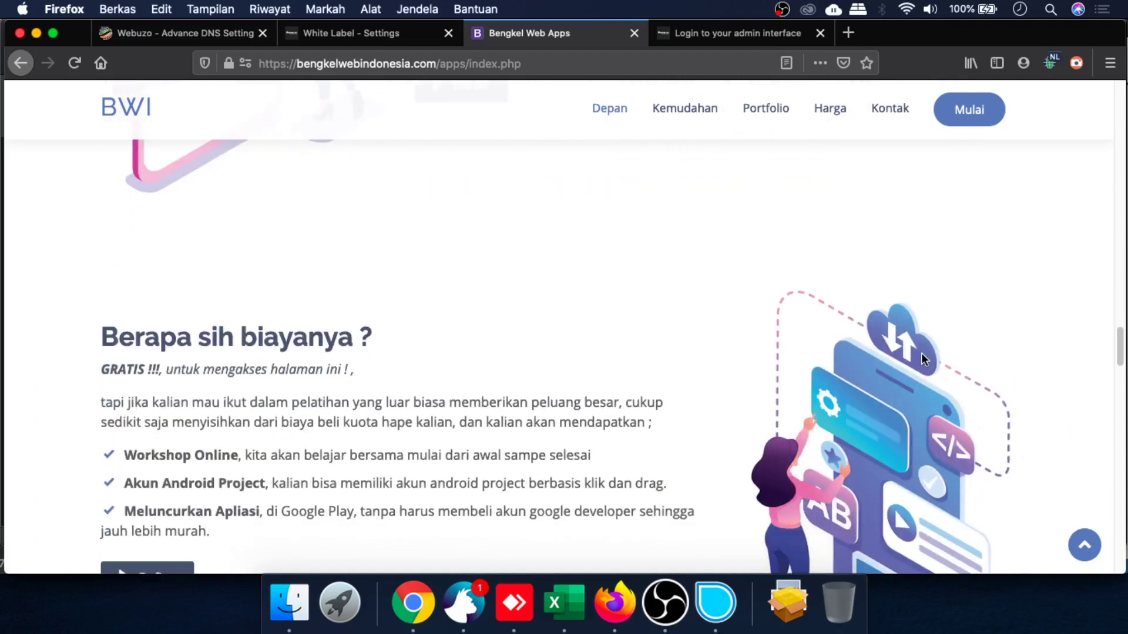
pyautogui.scroll(-7, 921, 353)
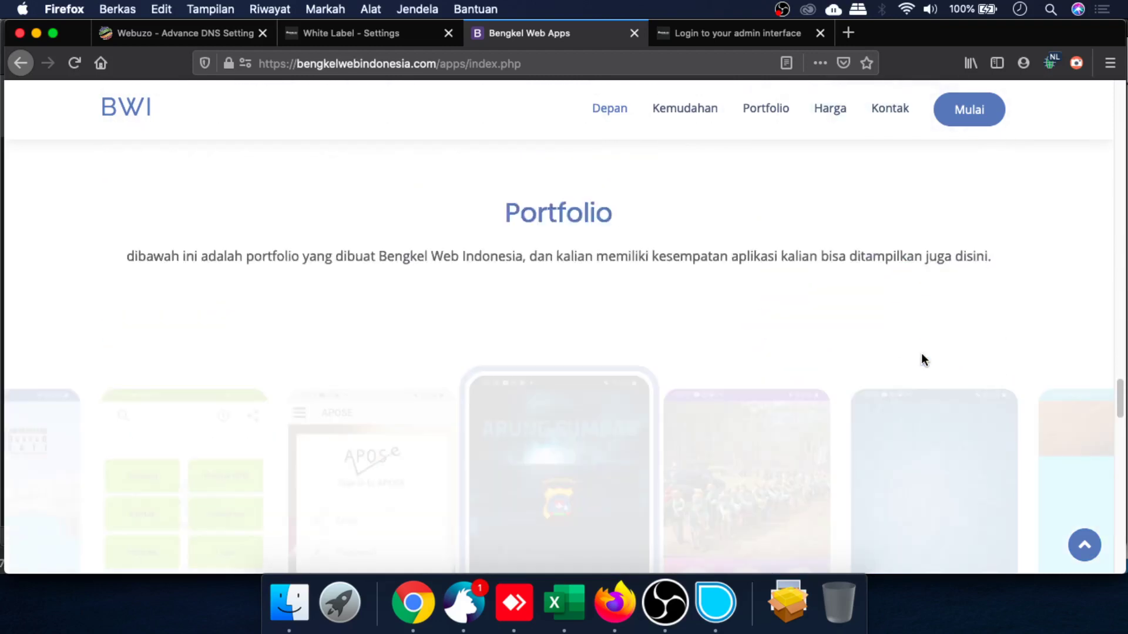
pyautogui.scroll(-6, 921, 353)
pyautogui.scroll(3, 921, 354)
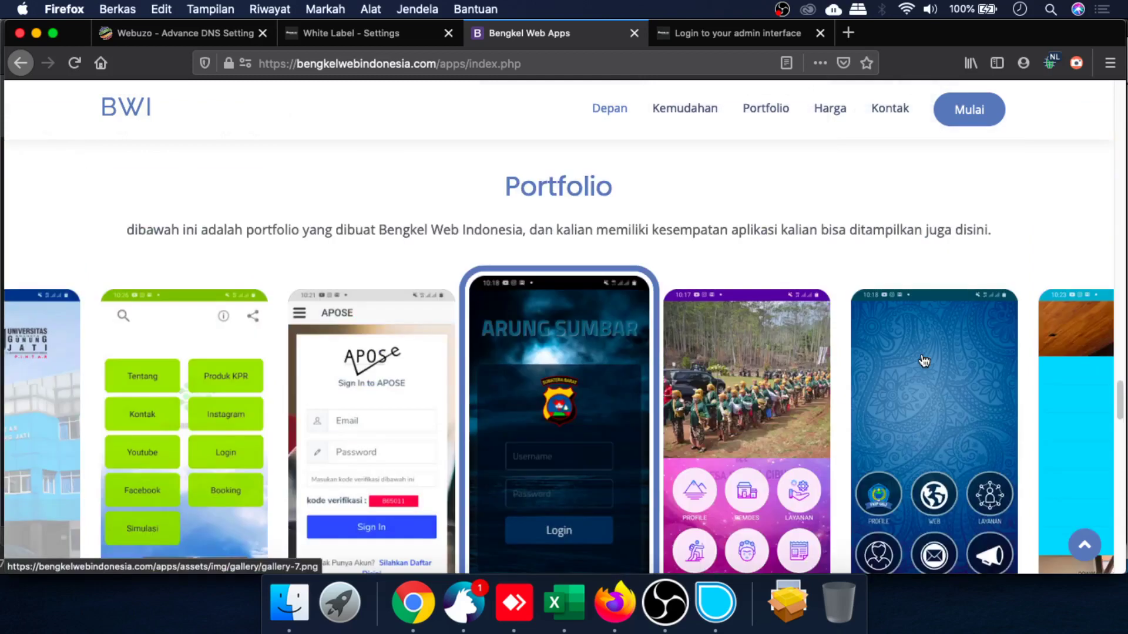
pyautogui.scroll(1, 917, 367)
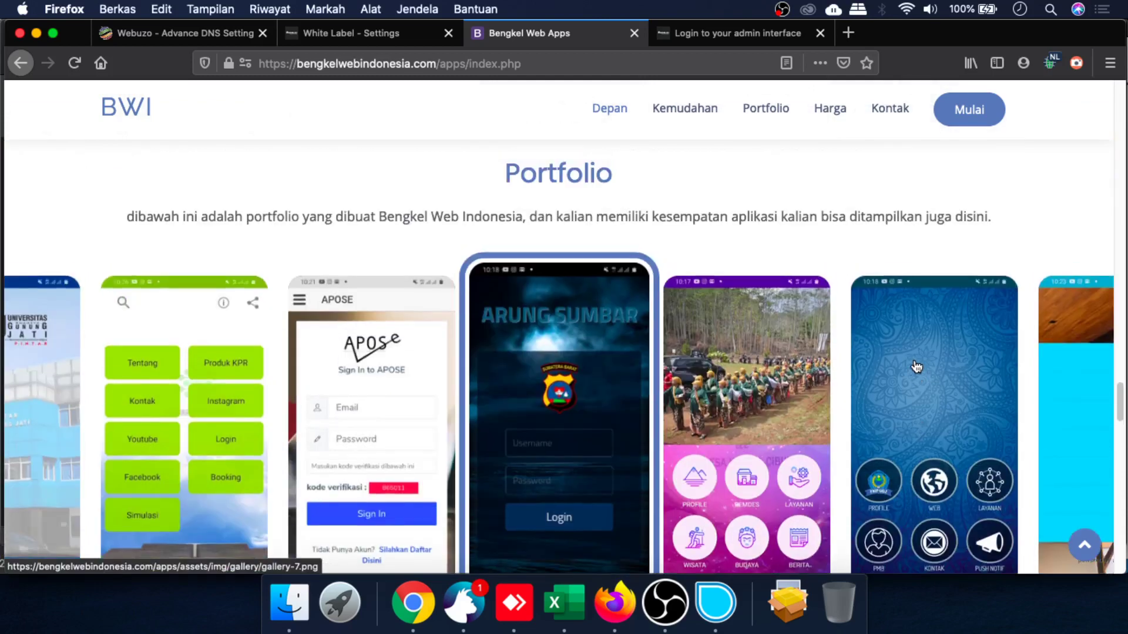
# Examine the BIAYA section, comparing the prices and included features of Paket A through Paket E
pyautogui.scroll(-5, 917, 368)
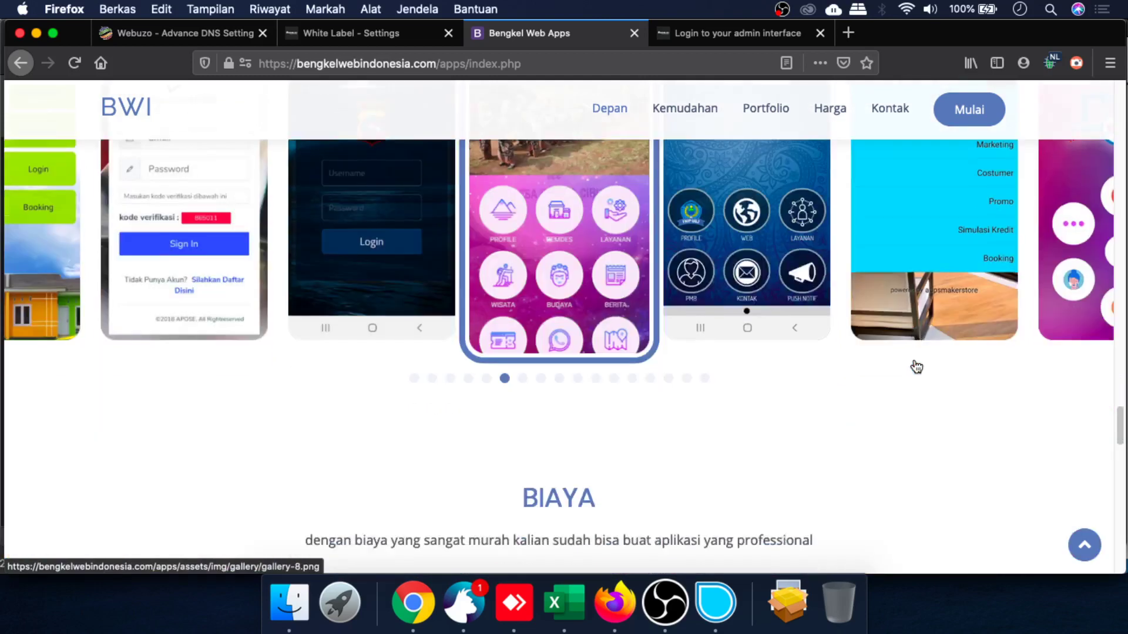
pyautogui.scroll(-5, 916, 367)
pyautogui.scroll(-1, 914, 365)
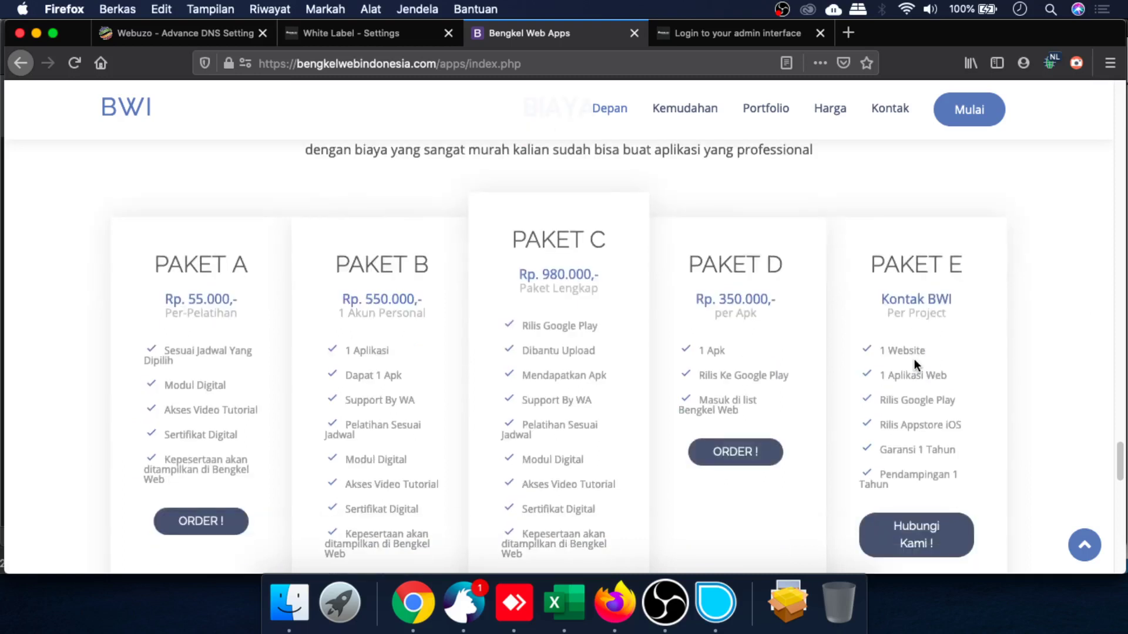
pyautogui.scroll(-3, 343, 351)
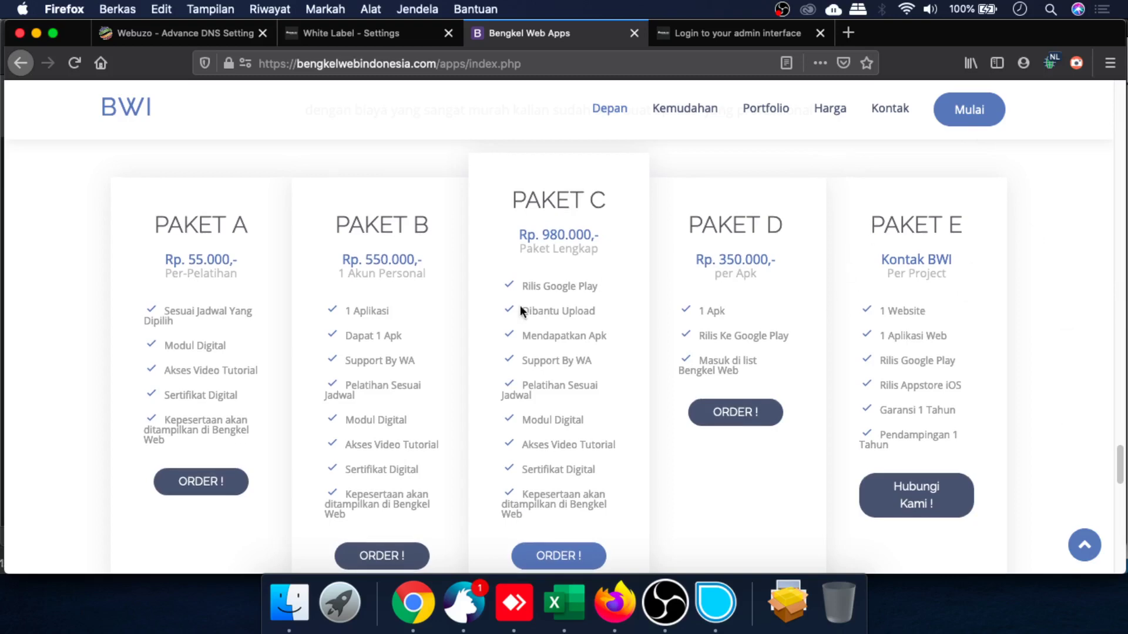
pyautogui.scroll(-1, 946, 185)
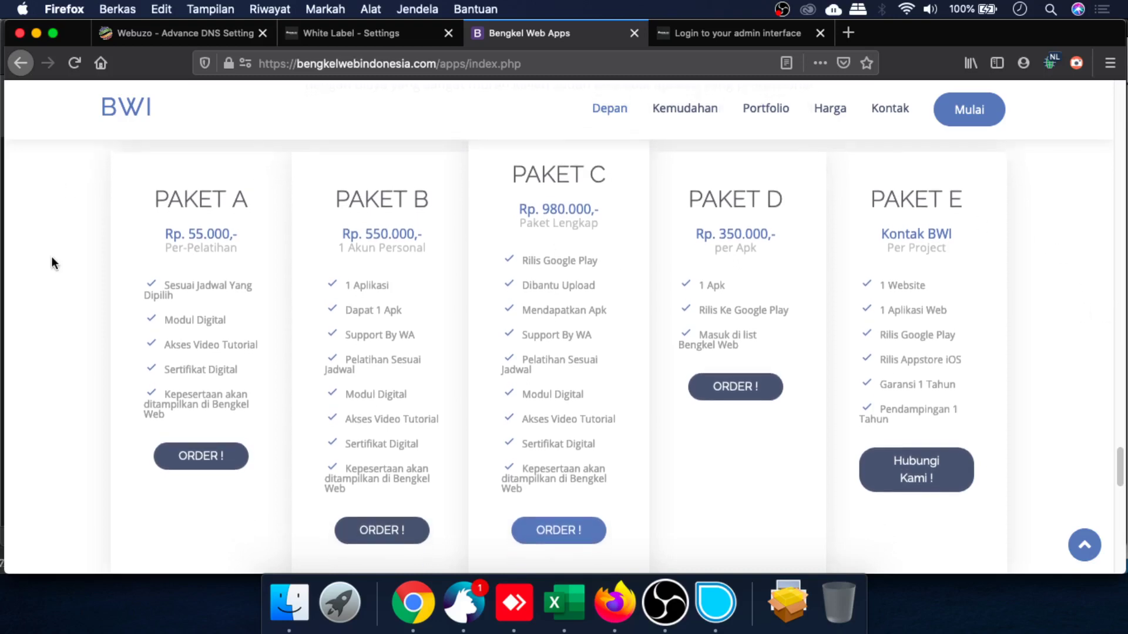
pyautogui.scroll(-1, 51, 256)
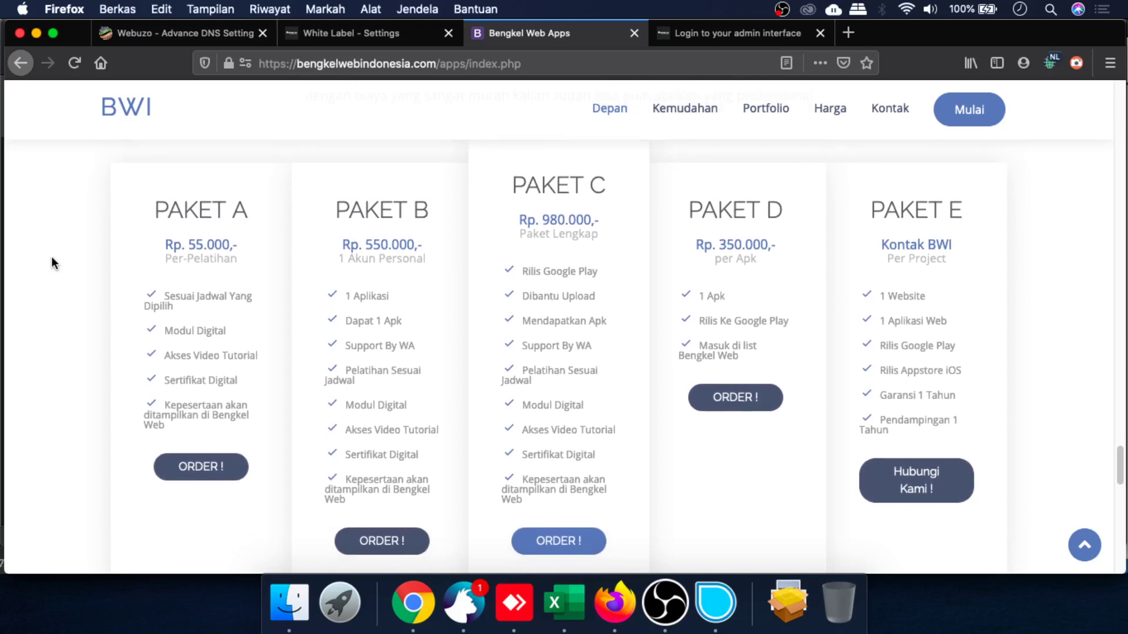